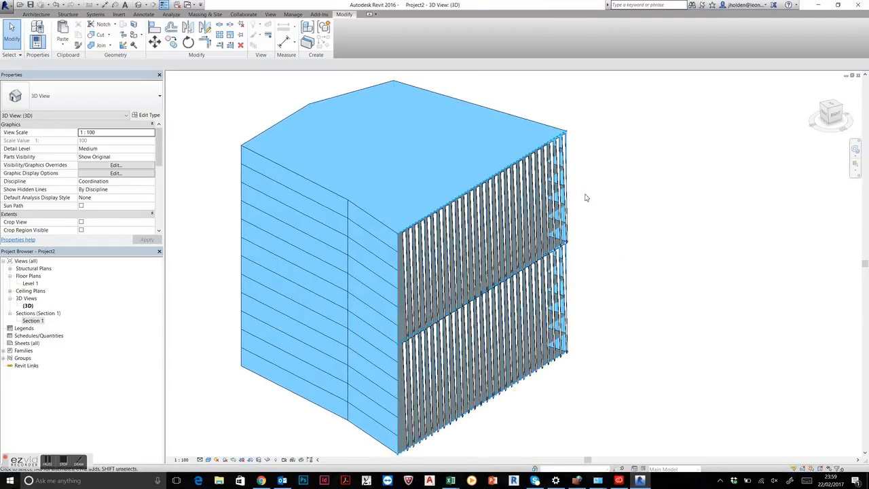
Examine the building mass and its façade of vertical fins from several angles and distances
middle_click_drag(607, 233, 553, 197, "shift")
scroll(550, 202, "up", 3)
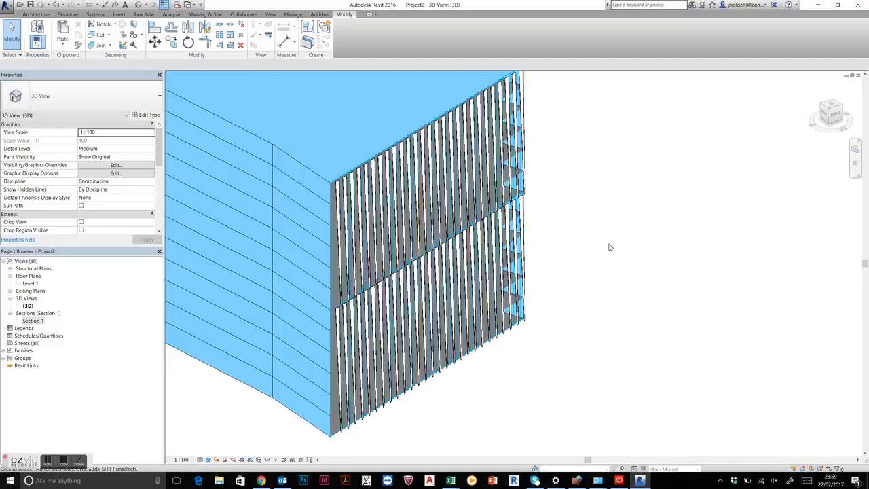
scroll(609, 248, "down", 3)
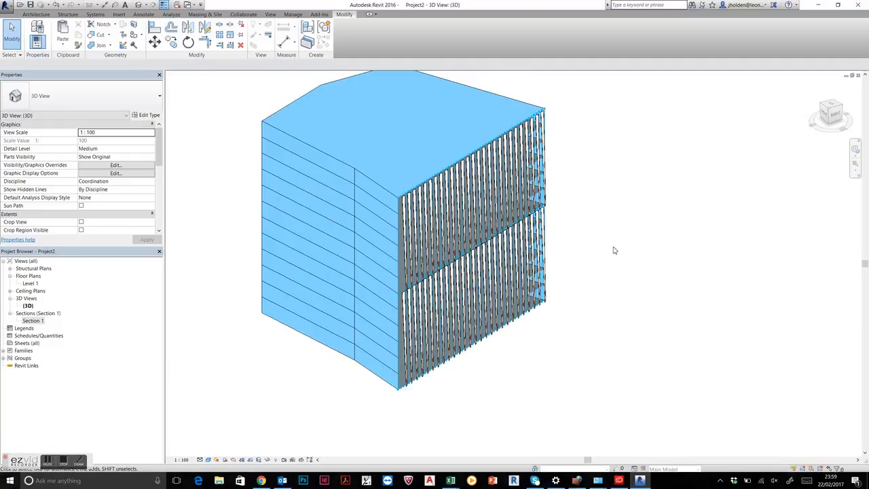
scroll(590, 250, "up", 2)
middle_click_drag(593, 251, 550, 256, "shift")
scroll(551, 260, "up", 2)
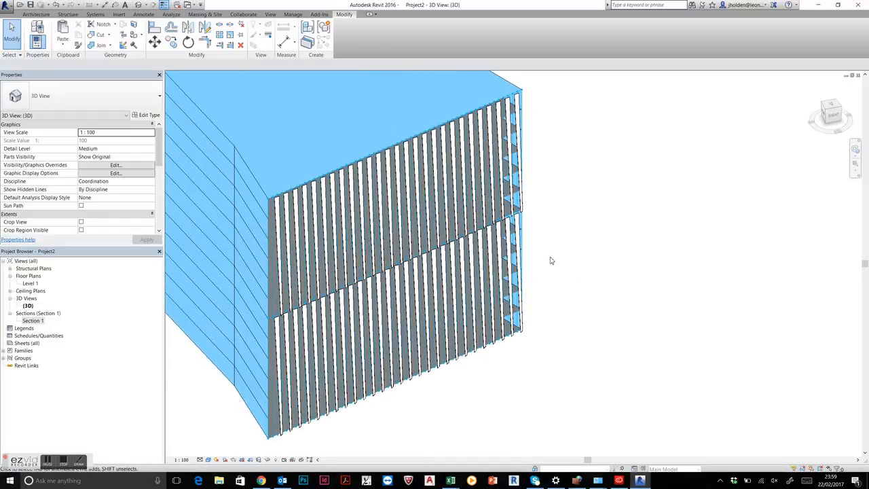
scroll(551, 260, "down", 3)
middle_click_drag(611, 273, 612, 265, "shift")
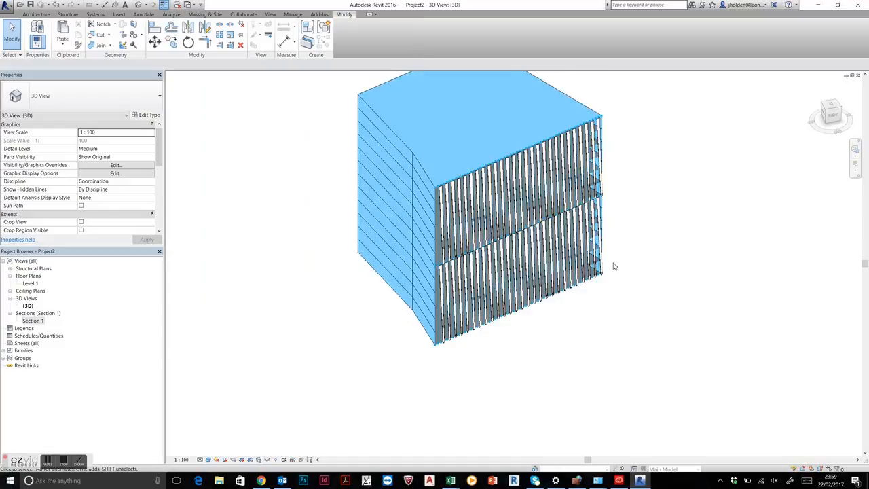
scroll(612, 265, "up", 3)
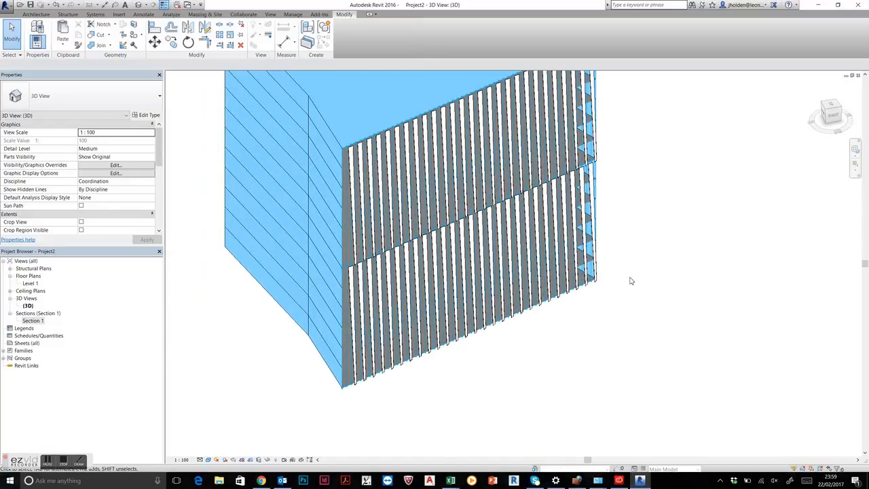
scroll(631, 280, "down", 3)
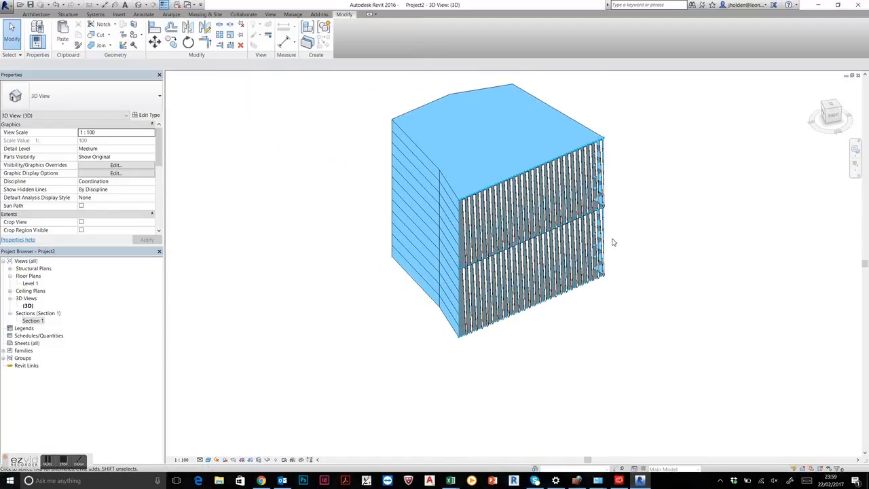
scroll(613, 242, "up", 3)
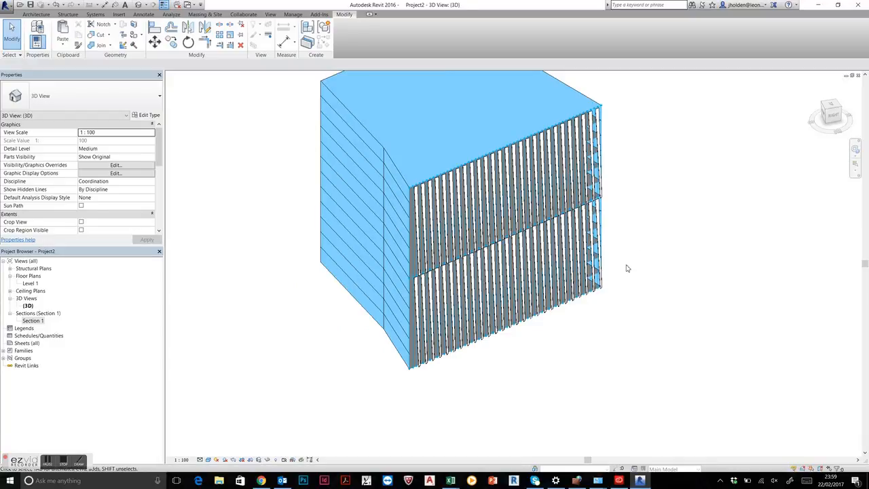
middle_click_drag(661, 279, 644, 285, "shift")
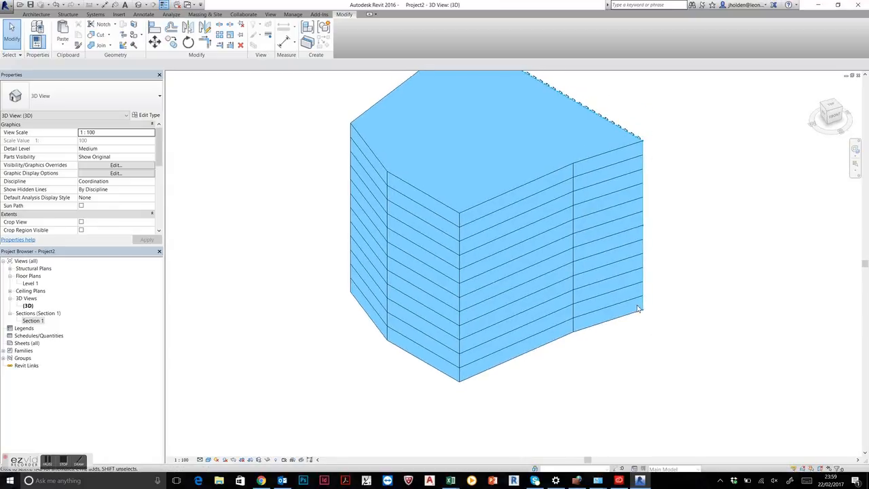
Review the mass's instance properties and inspect the fin panels and floor divisions up close
left_click(379, 104)
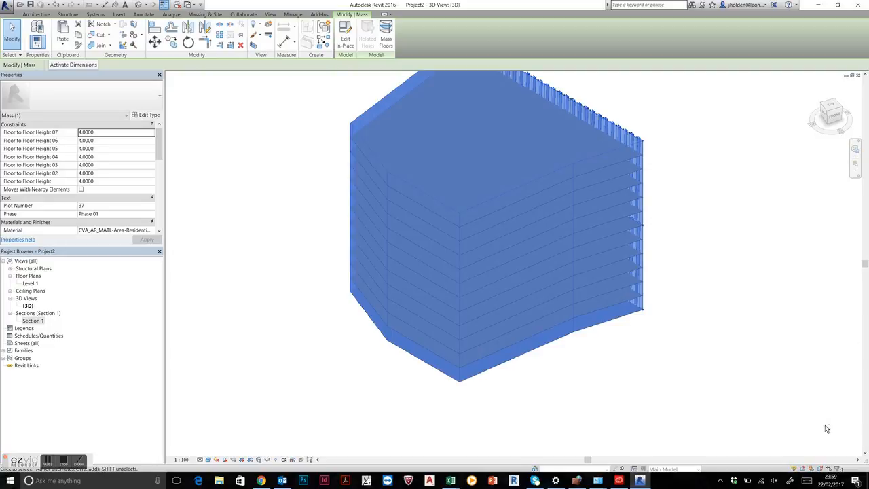
left_click(779, 260)
middle_click_drag(744, 267, 502, 300, "shift")
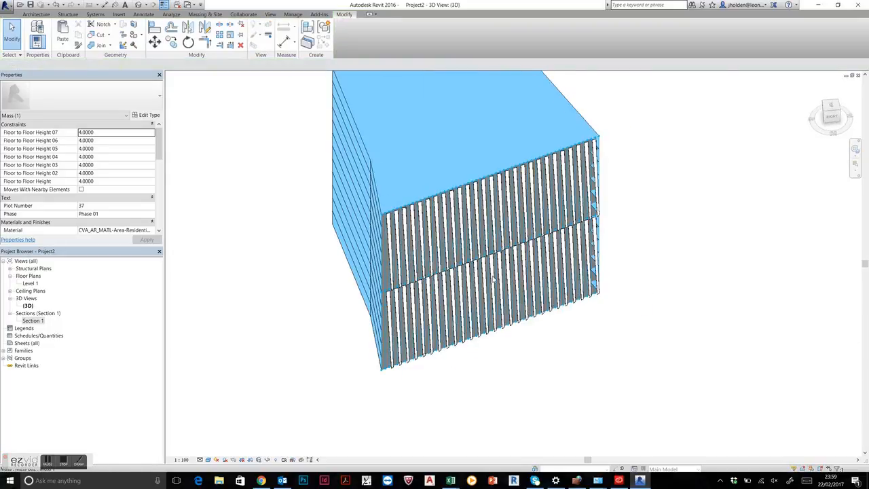
scroll(522, 297, "up", 4)
middle_click_drag(607, 326, 617, 305)
middle_click_drag(591, 139, 621, 203)
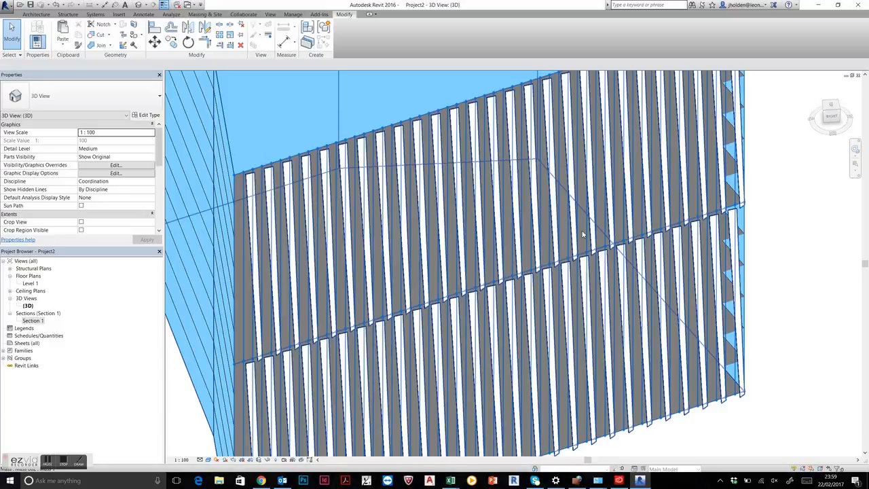
scroll(573, 245, "down", 3)
middle_click_drag(594, 340, 655, 302, "shift")
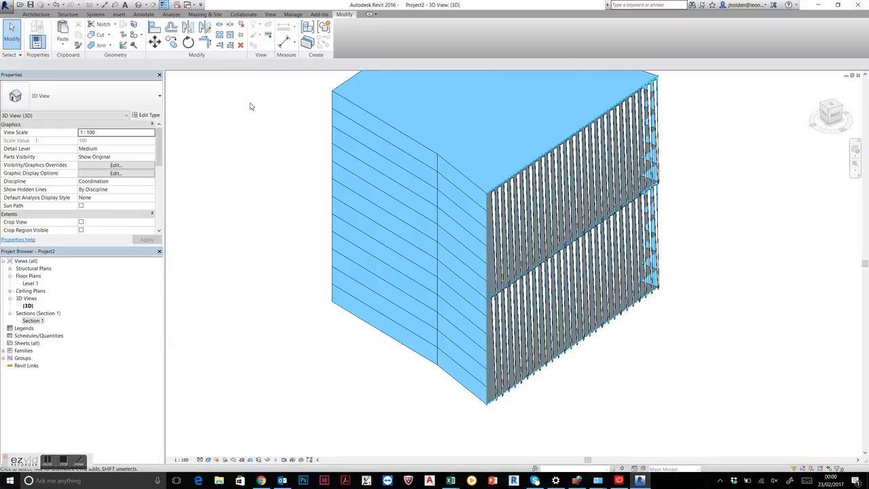
middle_click_drag(760, 254, 669, 280)
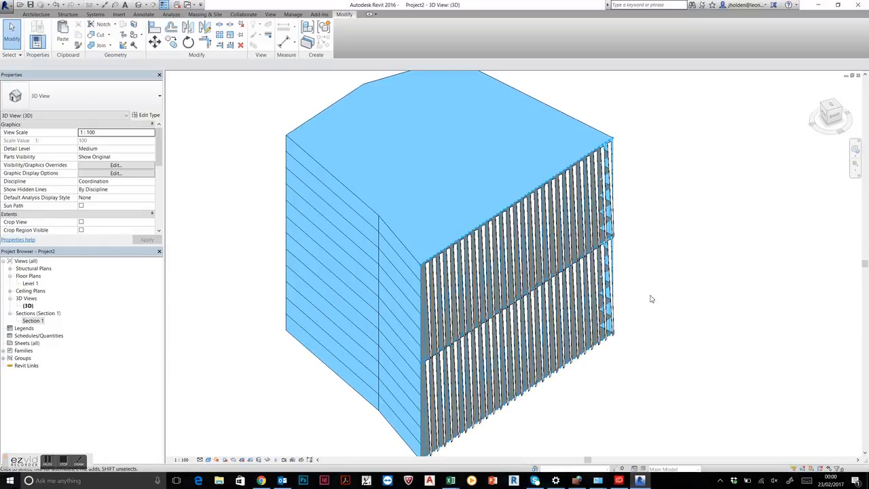
middle_click_drag(652, 307, 572, 269)
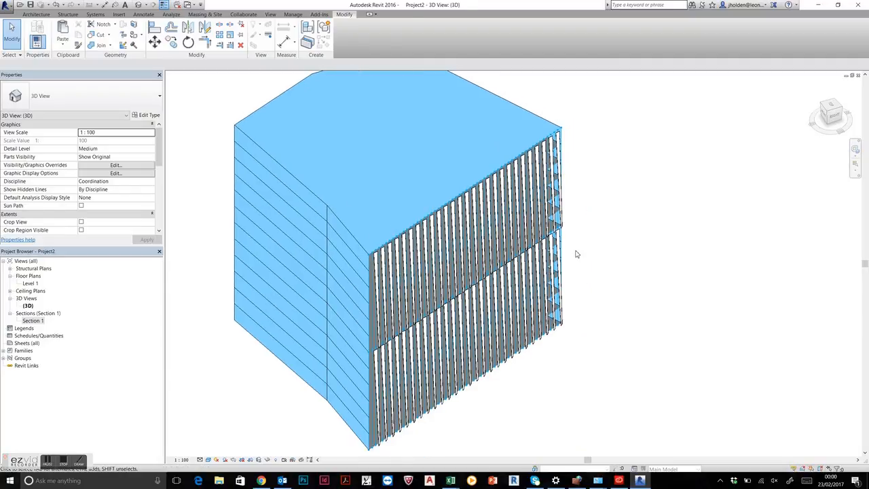
middle_click_drag(638, 271, 595, 242, "shift")
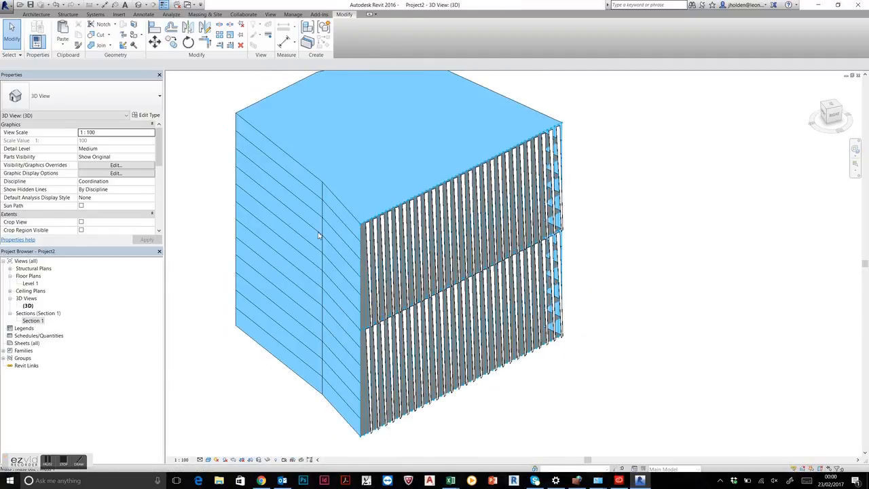
scroll(319, 236, "up", 2)
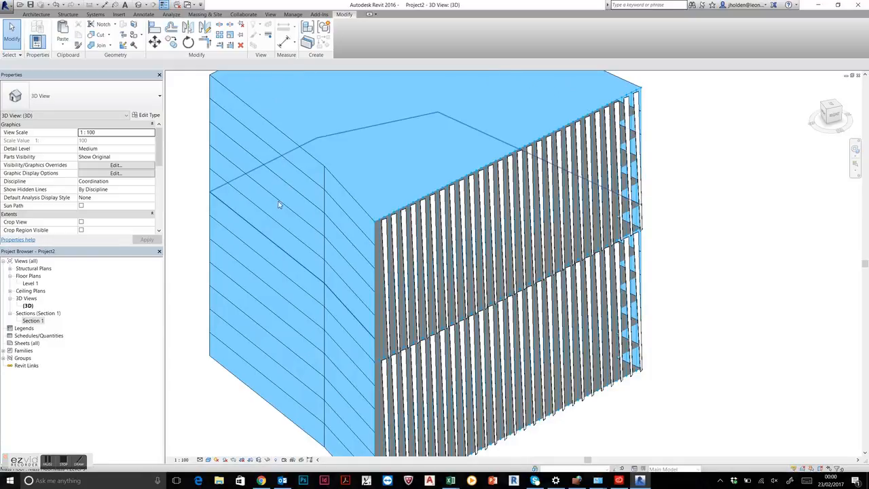
scroll(278, 204, "down", 2)
middle_click_drag(277, 202, 442, 167)
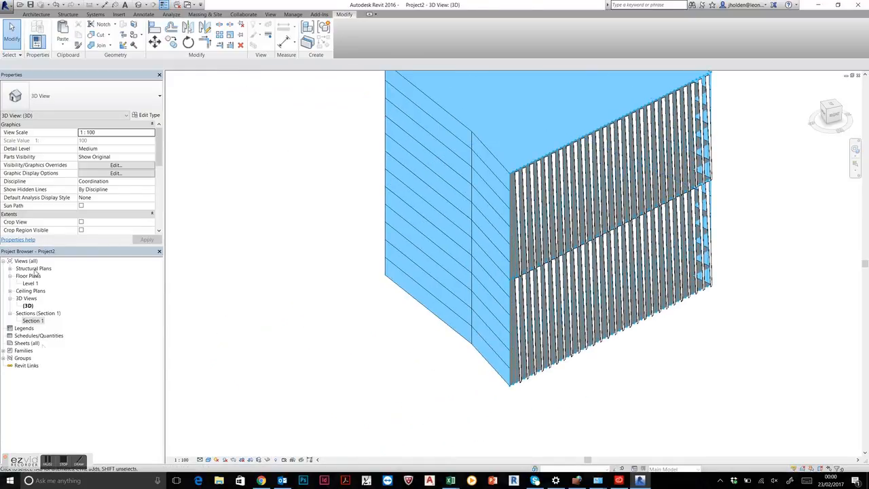
Open the mass for in-place editing and select the reference lines around its base to inspect them
mouse_move(410, 132)
middle_mouse_down("shift")
mouse_move(428, 165)
mouse_move(422, 142)
middle_mouse_up("shift")
left_click(422, 142)
left_click(346, 35)
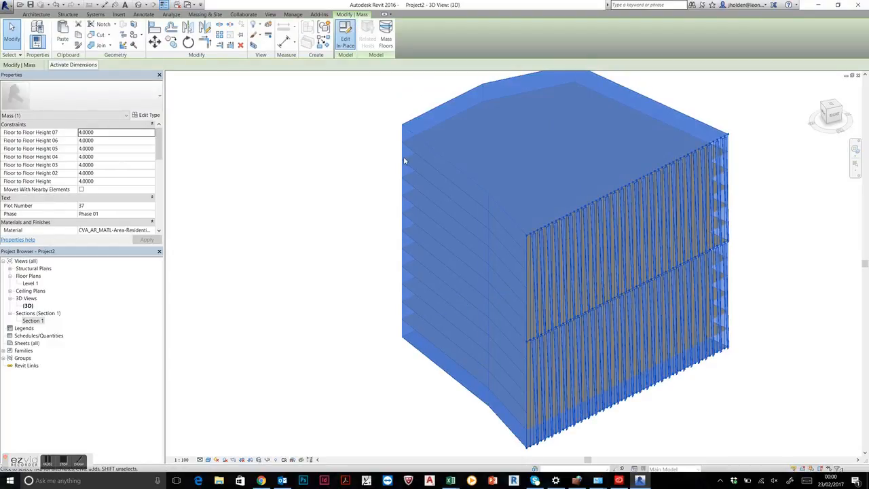
left_click(418, 369)
middle_click_drag(396, 403, 410, 362)
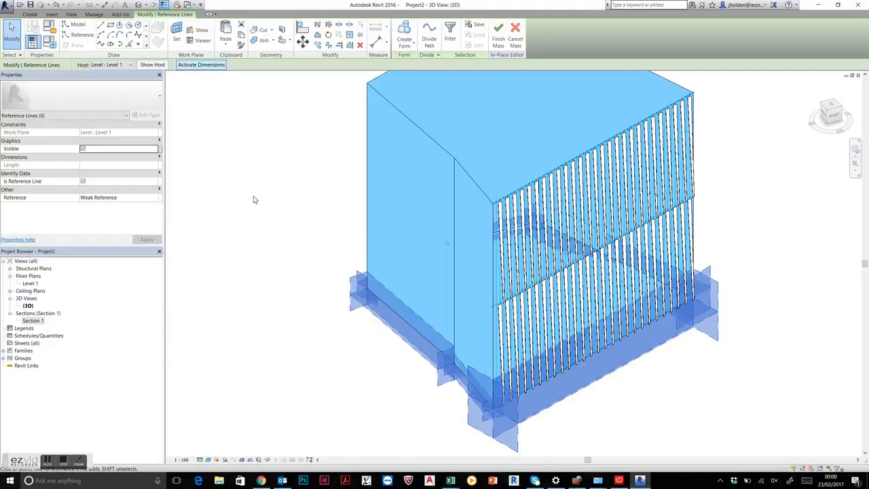
middle_click_drag(285, 256, 382, 180, "shift")
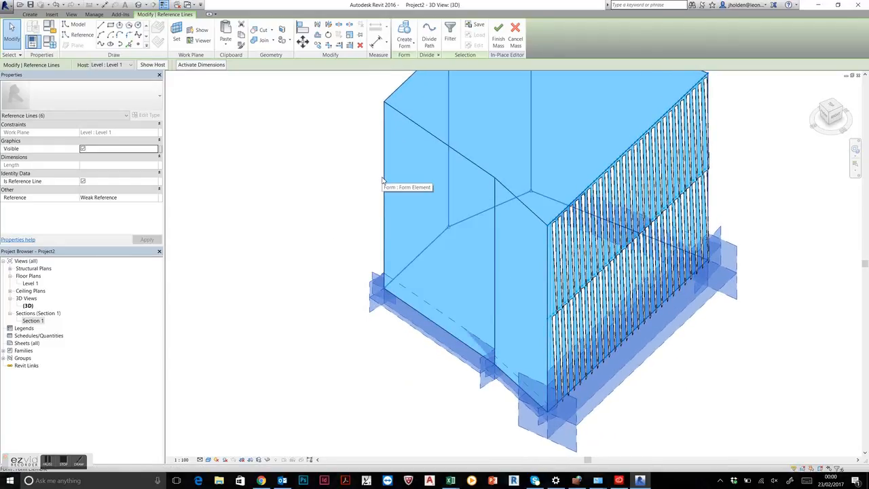
Select the solid building form and review the floor, height and material parameters in Family Types
left_click(404, 34)
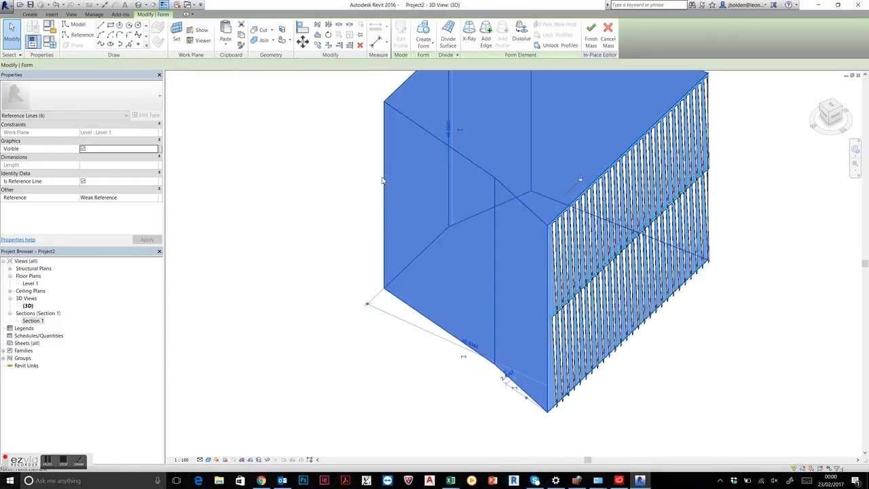
left_click(50, 42)
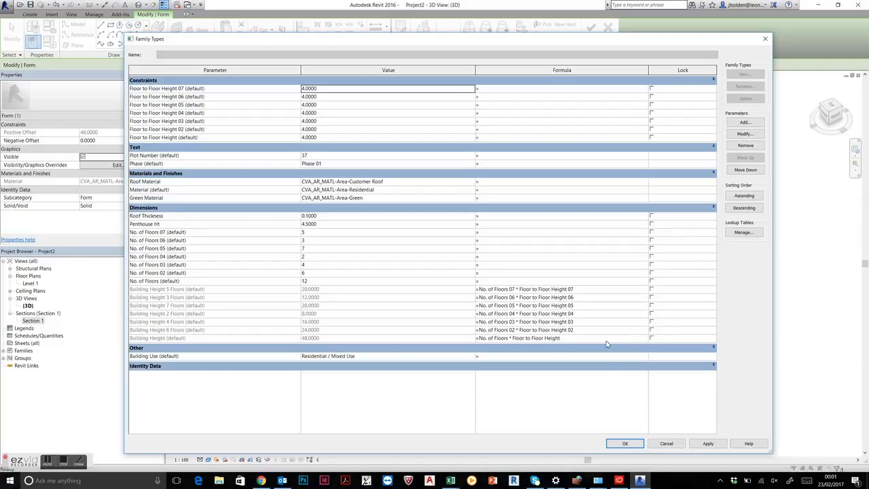
left_click(625, 443)
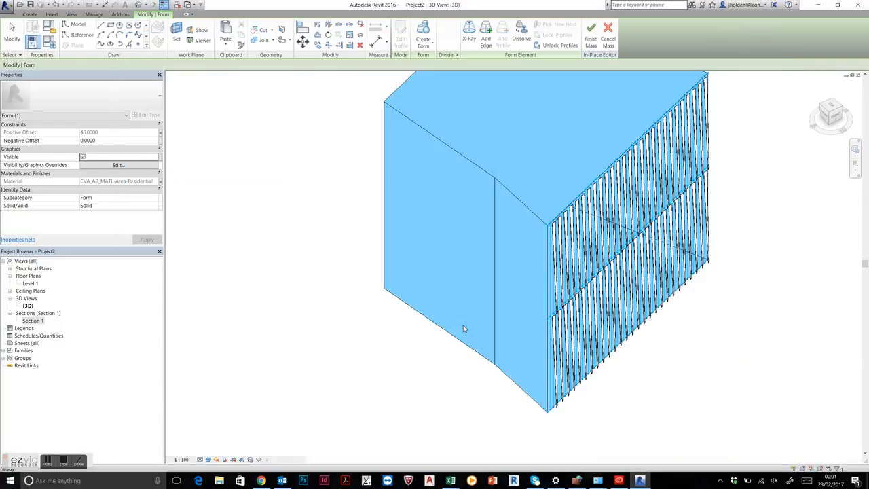
left_click(362, 269)
Look over the undivided building form and finish the in-place mass edit
middle_click_drag(686, 299, 615, 168)
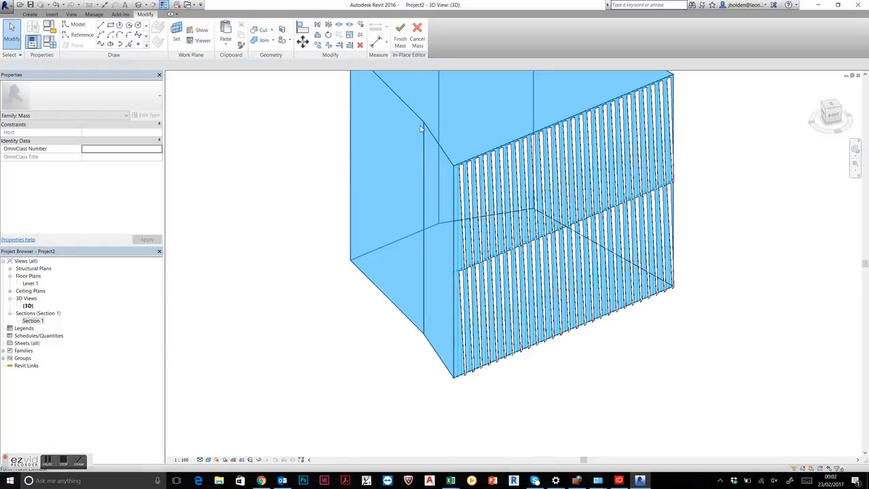
scroll(400, 116, "down", 2)
middle_click_drag(328, 188, 340, 163, "shift")
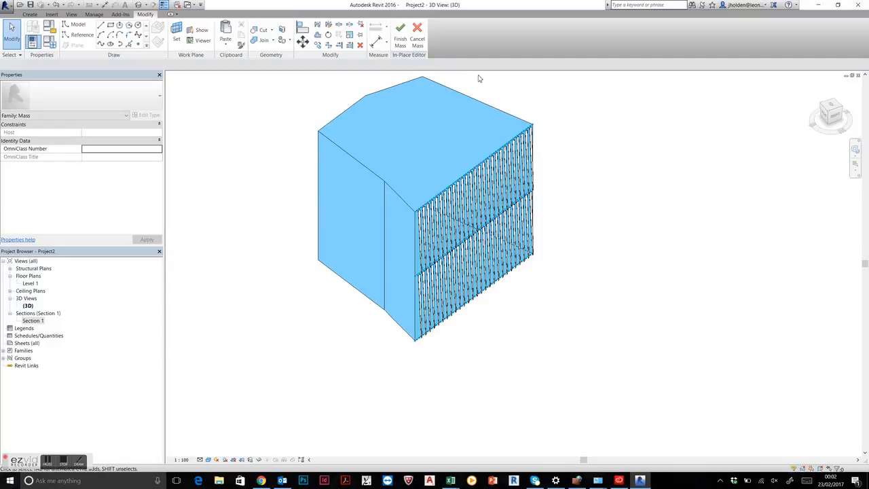
left_click(399, 36)
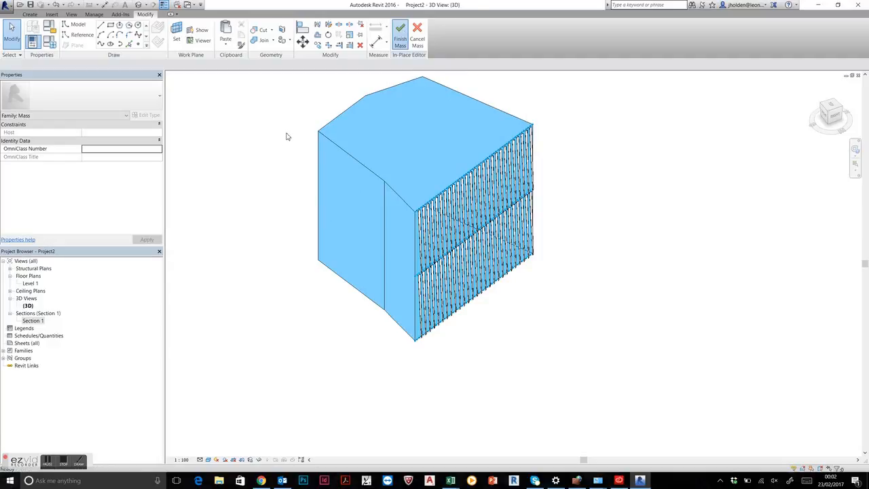
Copy the whole building mass about 82 m away, beside the original
left_click(330, 144)
middle_click_drag(396, 179, 308, 213)
left_click(171, 45)
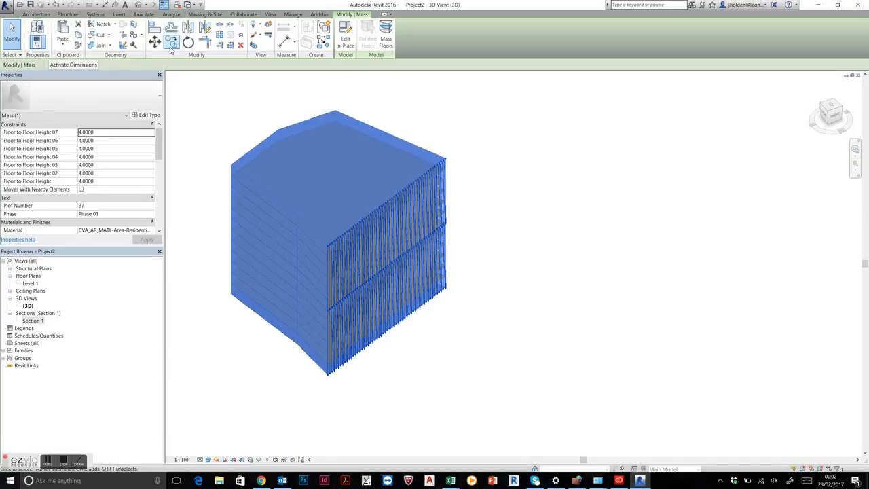
left_click(367, 142)
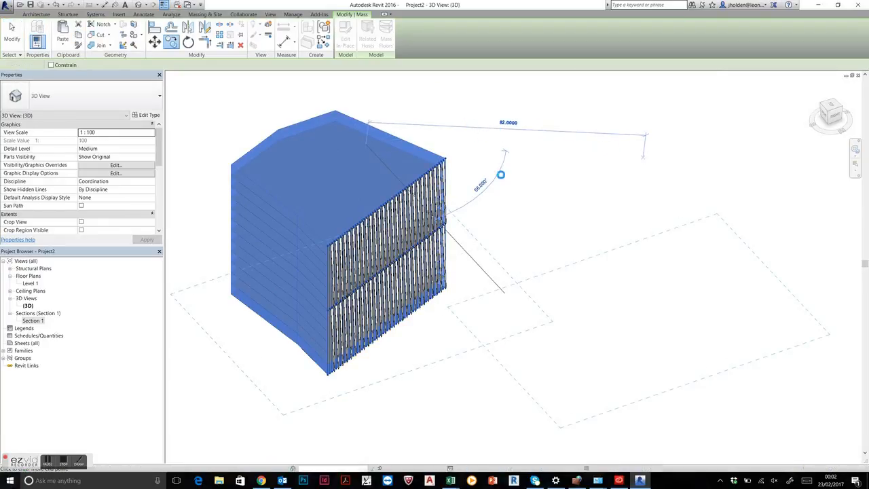
left_click(605, 241)
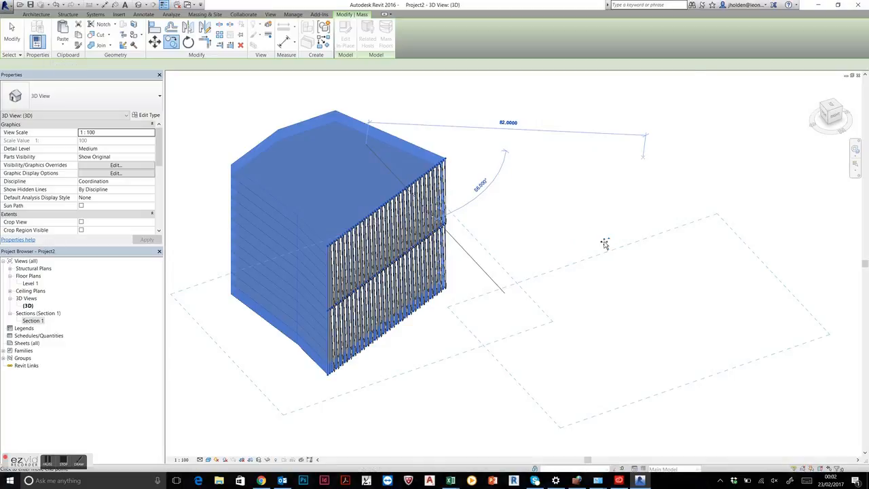
middle_click_drag(513, 285, 456, 268)
key("Escape")
key("Escape")
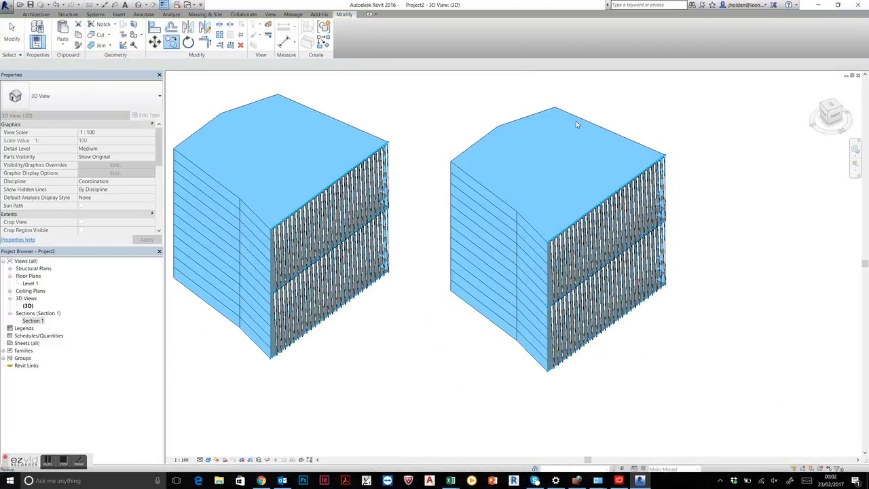
Edit the copied mass in place and delete the repeated fin panels from its façade
left_click(577, 118)
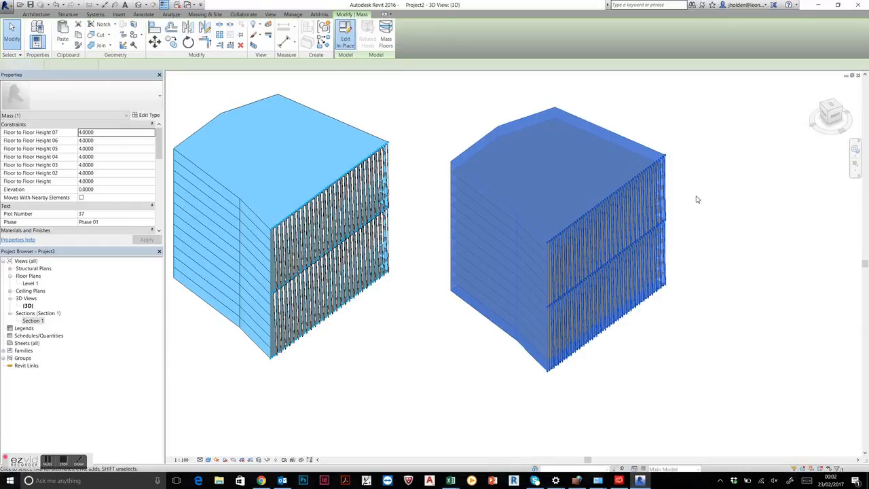
double_click(600, 163)
scroll(669, 191, "up", 3)
left_click(637, 220)
middle_click_drag(638, 228, 593, 207)
key("Delete")
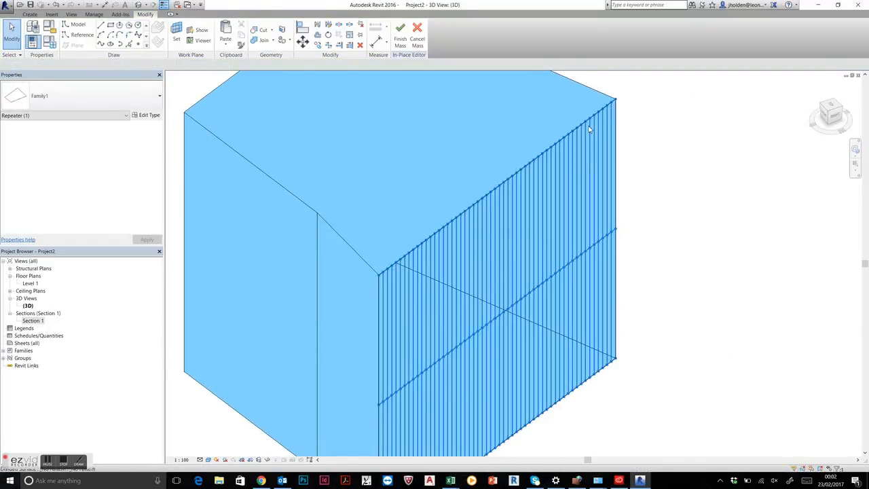
Delete the divided surface from the copied mass's façade and finish the mass edit
key("Delete")
scroll(607, 163, "down", 5)
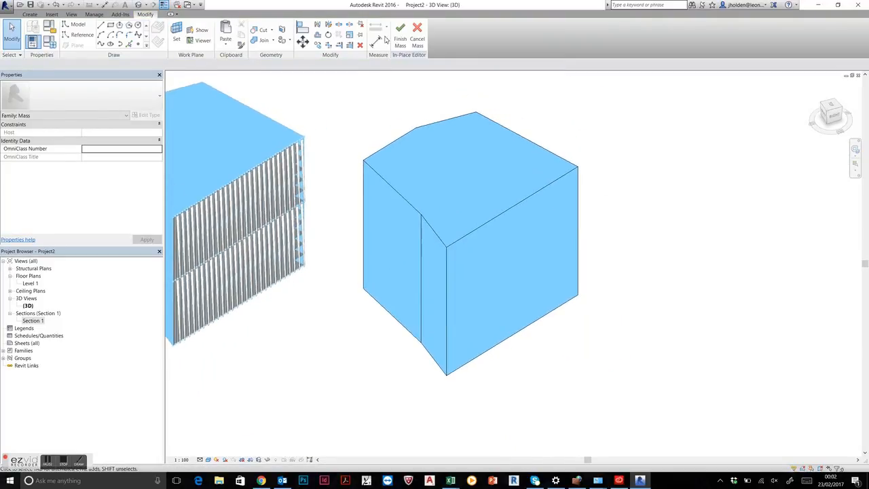
left_click(401, 32)
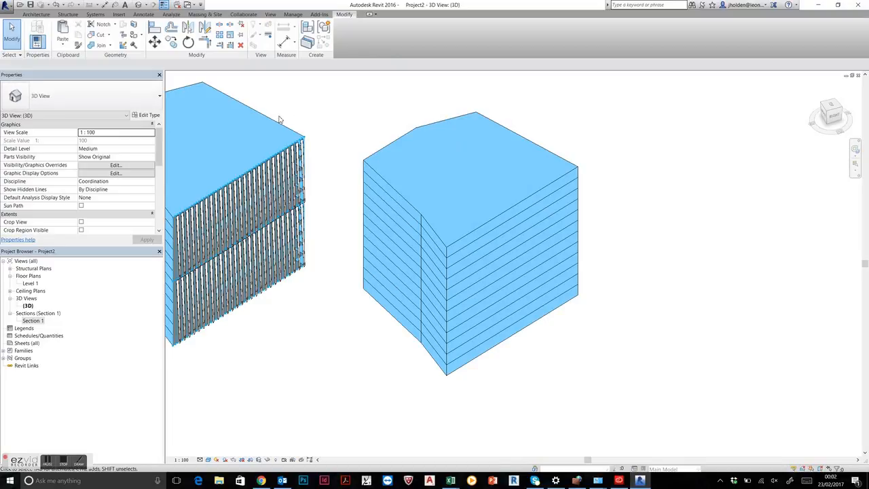
Temporarily hide the original finned mass and its mass floors, leaving only the plain copy in view
left_click(277, 123)
key("h")
key("h")
middle_click_drag(423, 263, 507, 271)
left_click_drag(397, 116, 333, 358)
key("h")
key("h")
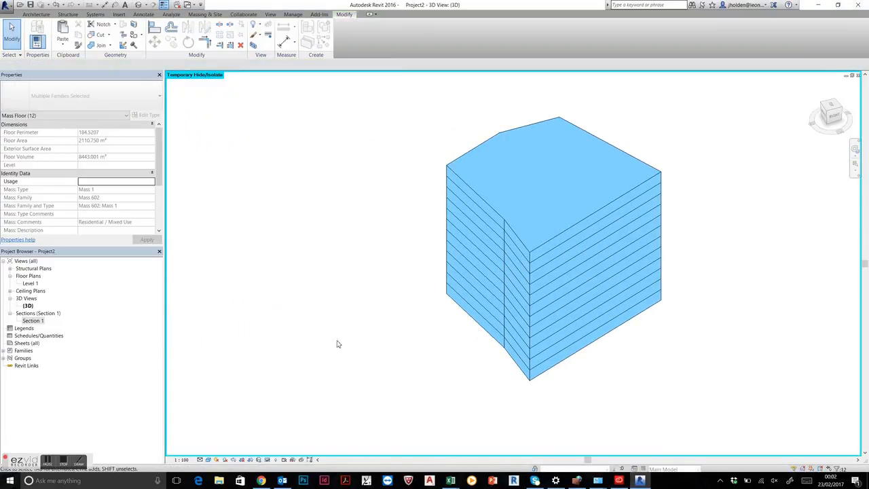
Clear the current selection and open the plain copied mass for in-place editing
left_click(337, 344)
middle_click_drag(359, 320, 439, 192, "shift")
scroll(480, 89, "up", 2)
scroll(469, 97, "up", 1)
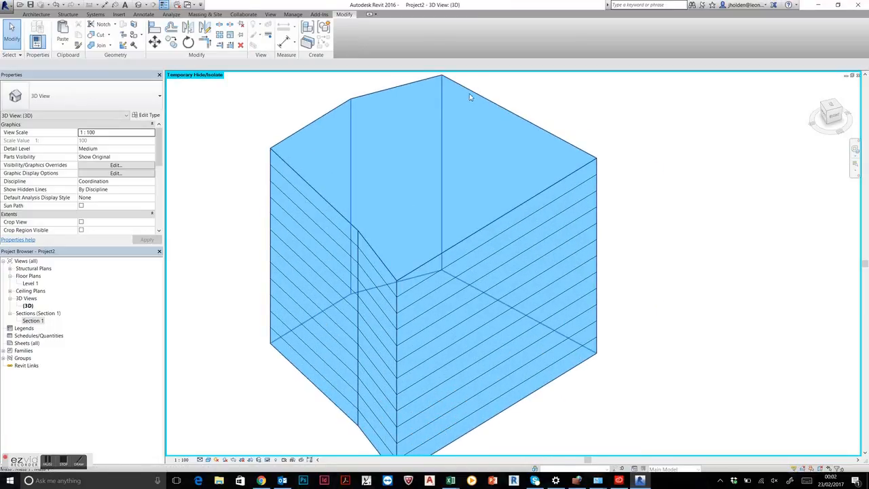
left_click(468, 97)
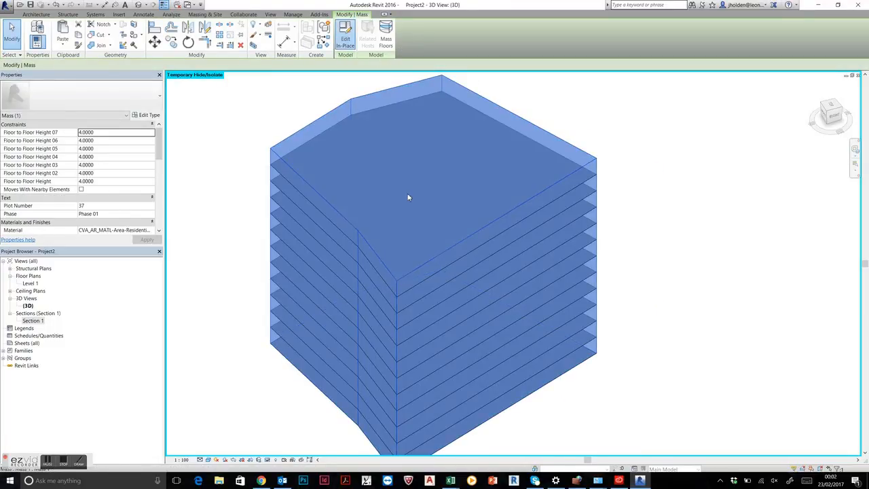
double_click(409, 197)
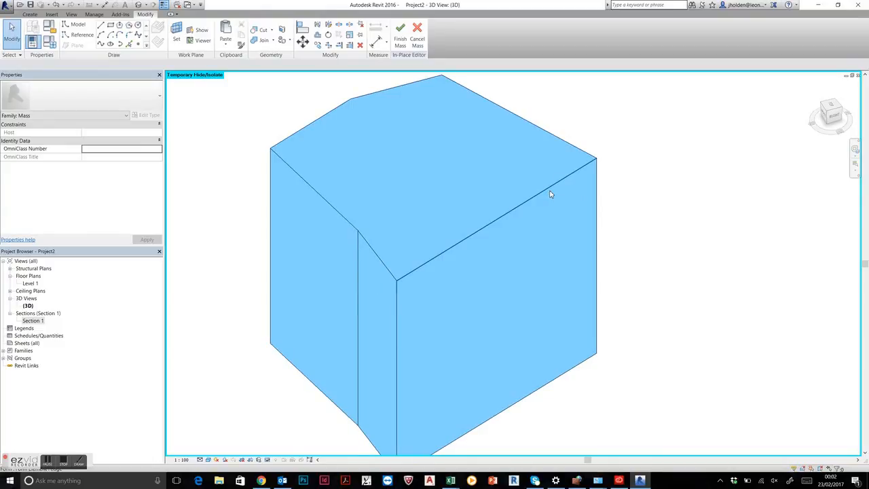
Apply Divide Surface to the large flat façade face on the right-hand side of the mass
left_click(556, 306)
middle_click_drag(623, 376, 640, 357, "shift")
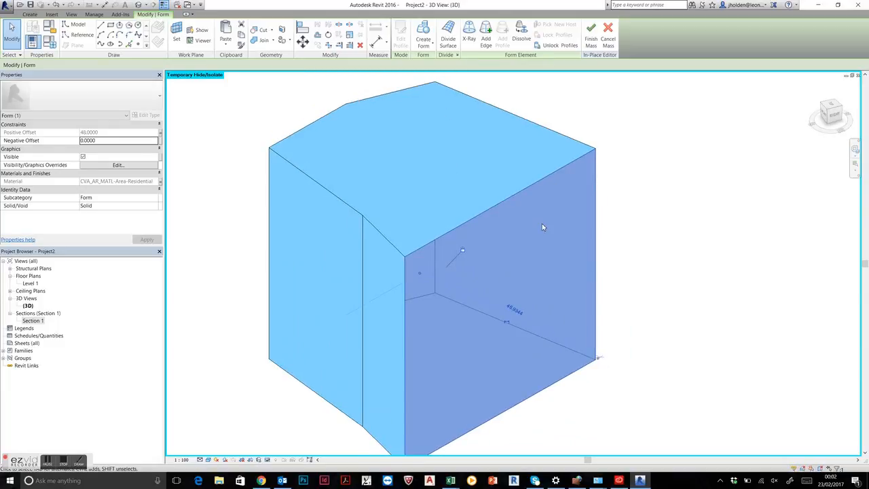
key("Escape")
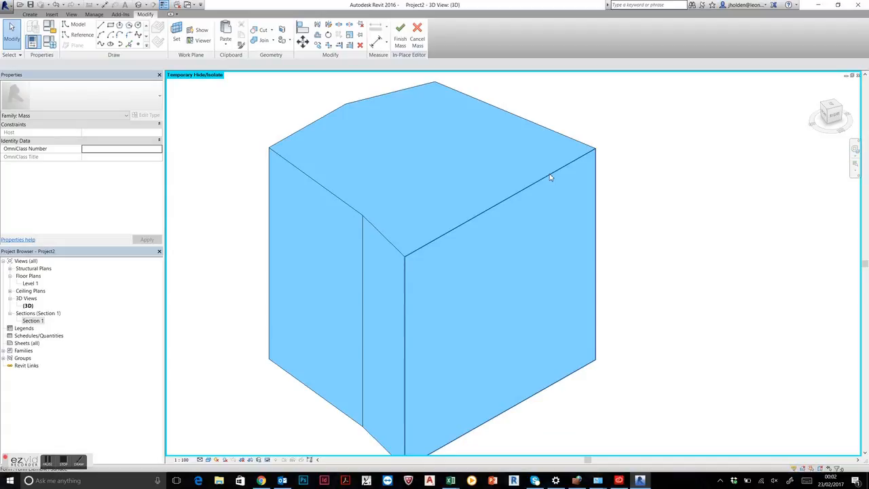
left_click(551, 177)
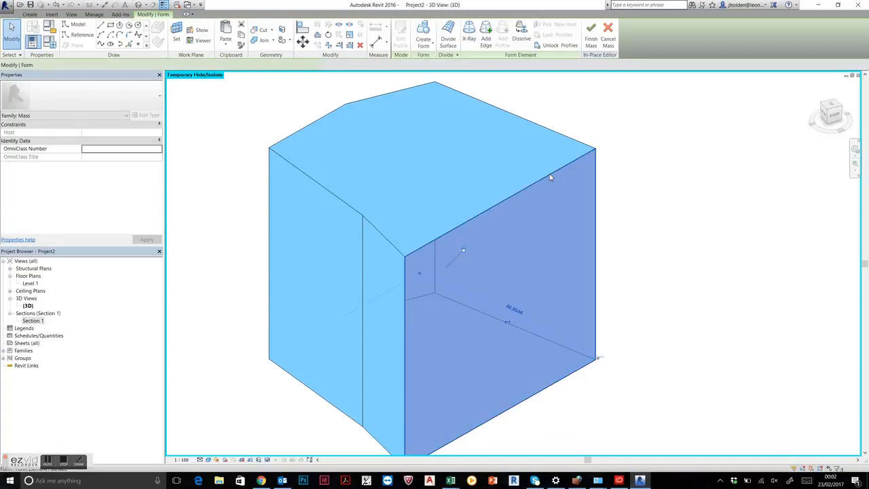
left_click(447, 34)
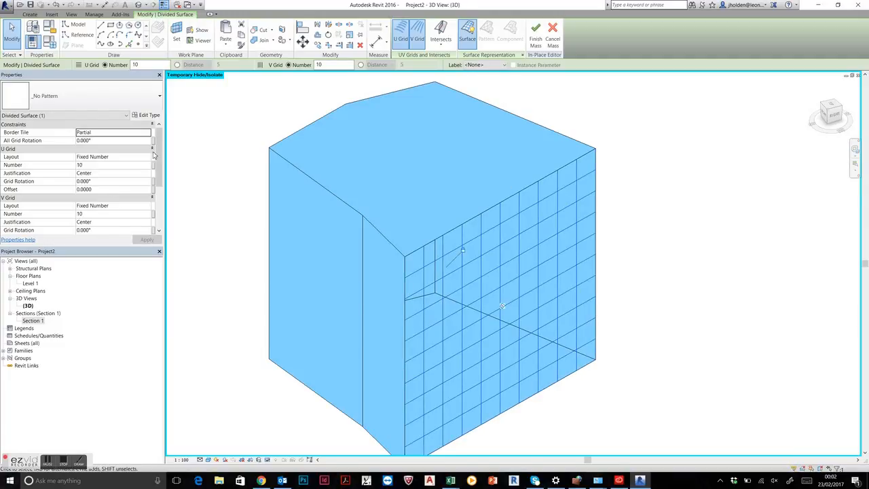
Set both grids of the divided surface to Maximum Spacing, with a U distance of 2 m and a V distance of 1 m
left_click(149, 159)
left_click(141, 157)
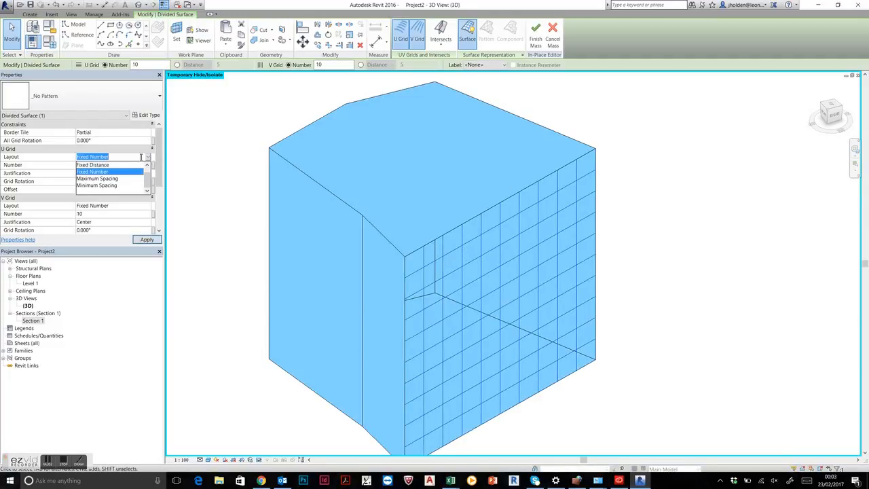
left_click(99, 179)
left_click(146, 207)
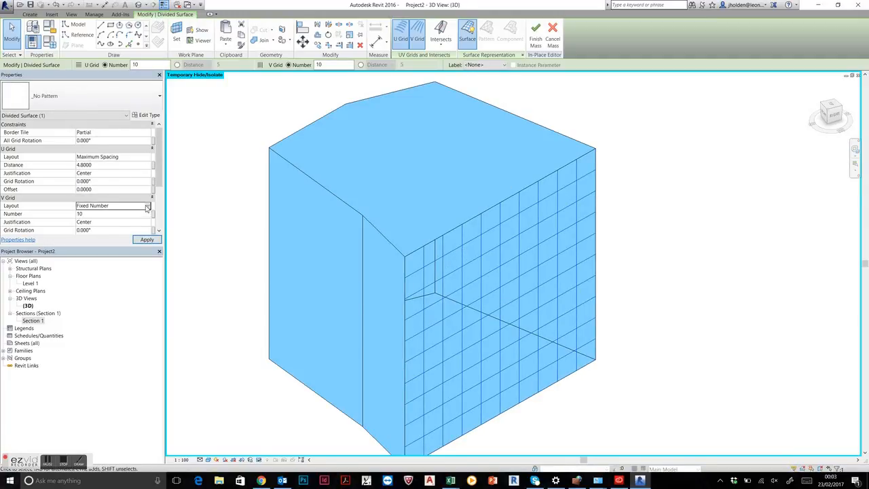
left_click(149, 207)
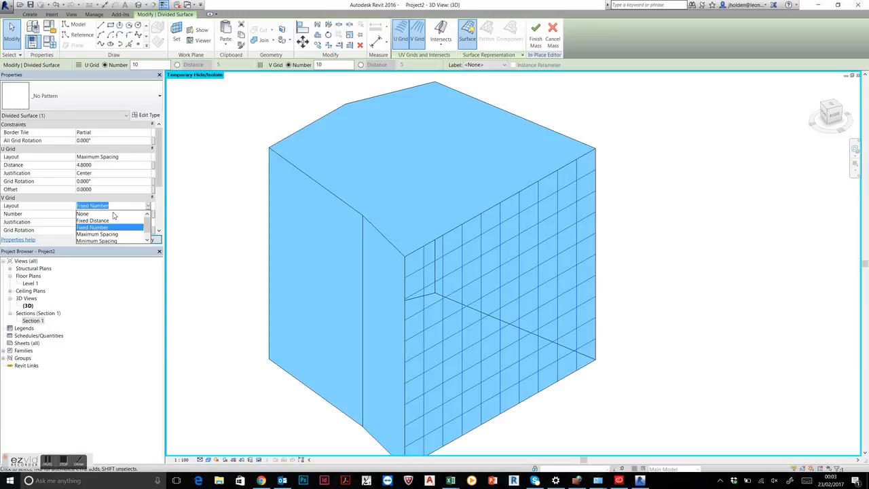
left_click(97, 234)
left_click(99, 215)
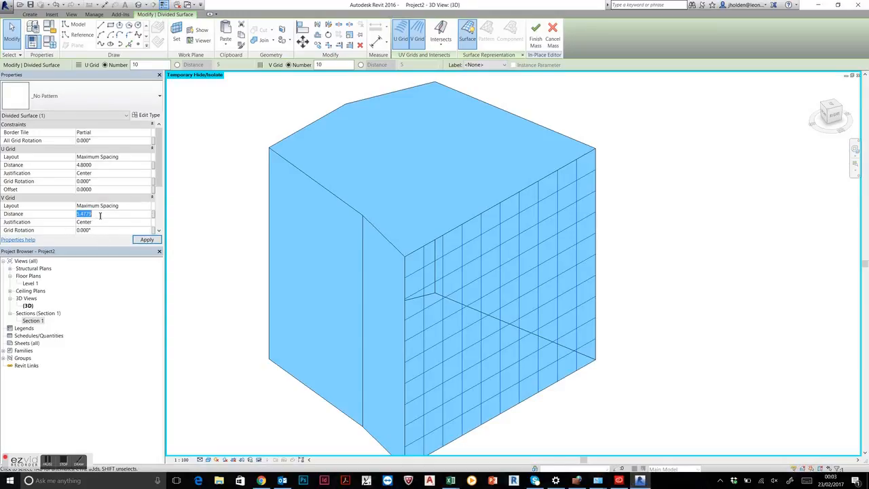
left_click(106, 166)
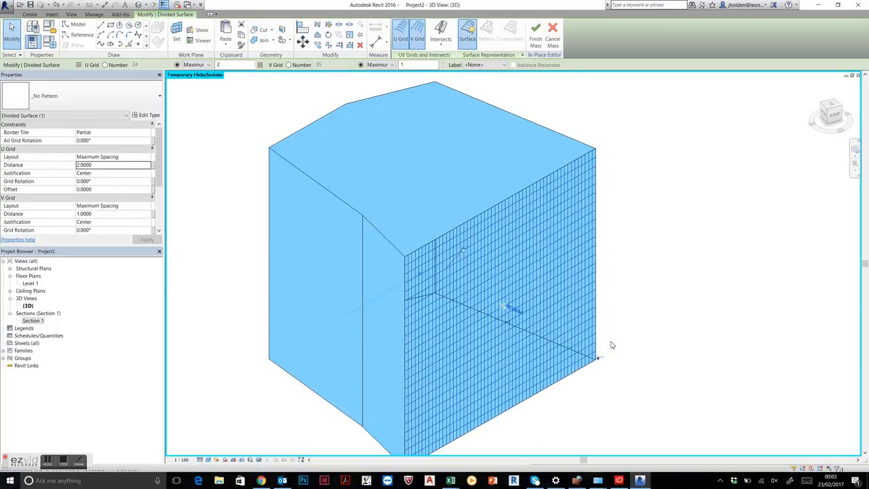
Examine the U and V grid lines on the divided façade up close and from several angles
middle_click_drag(617, 343, 586, 327)
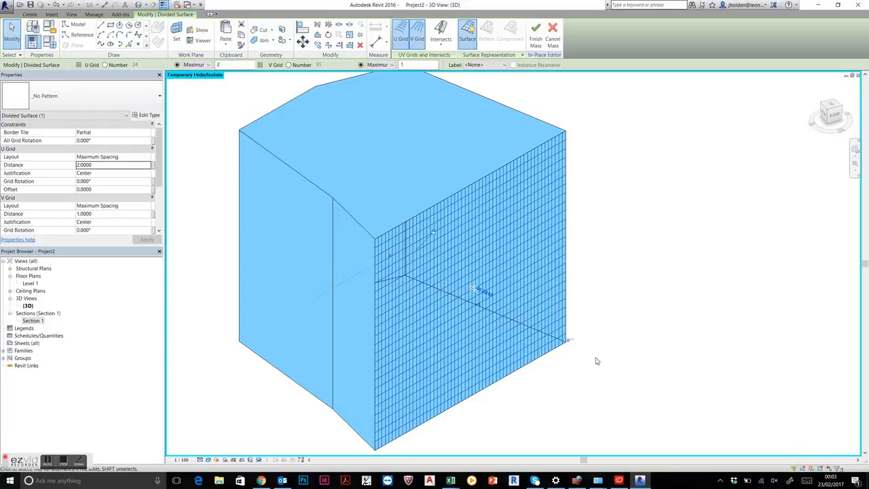
scroll(562, 366, "up", 5)
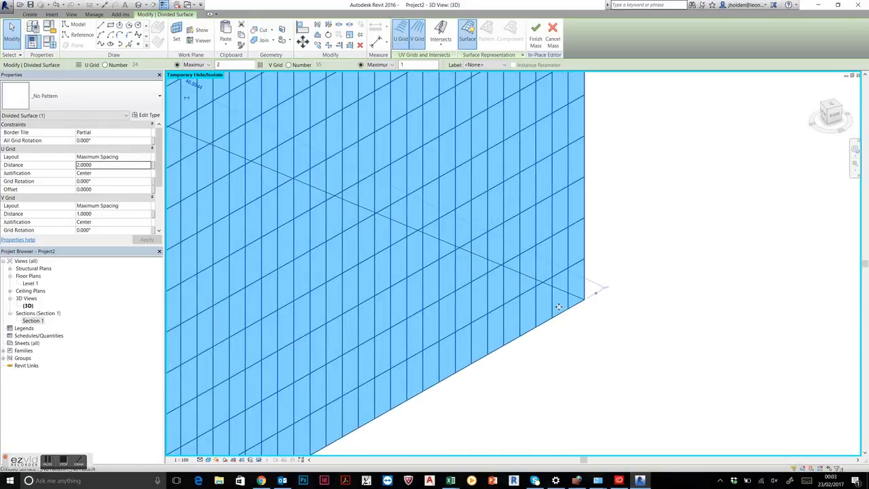
scroll(556, 309, "down", 7)
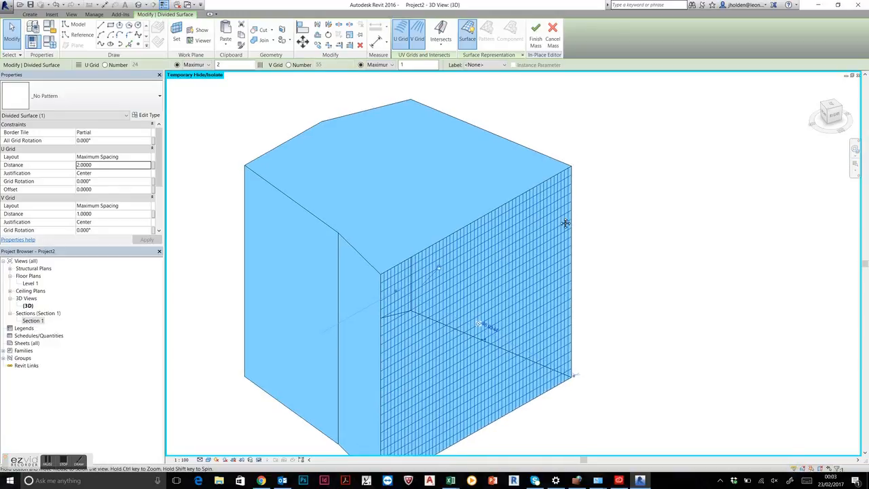
middle_click_drag(580, 165, 542, 126)
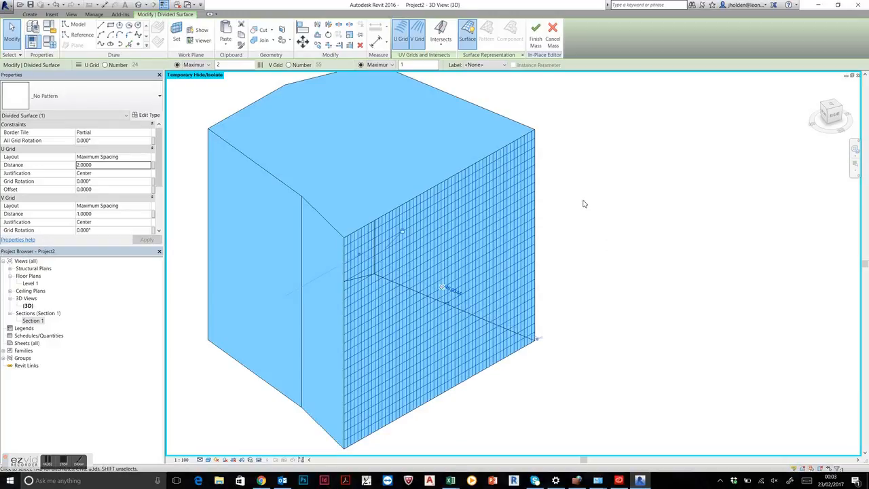
middle_click_drag(610, 227, 585, 240, "shift")
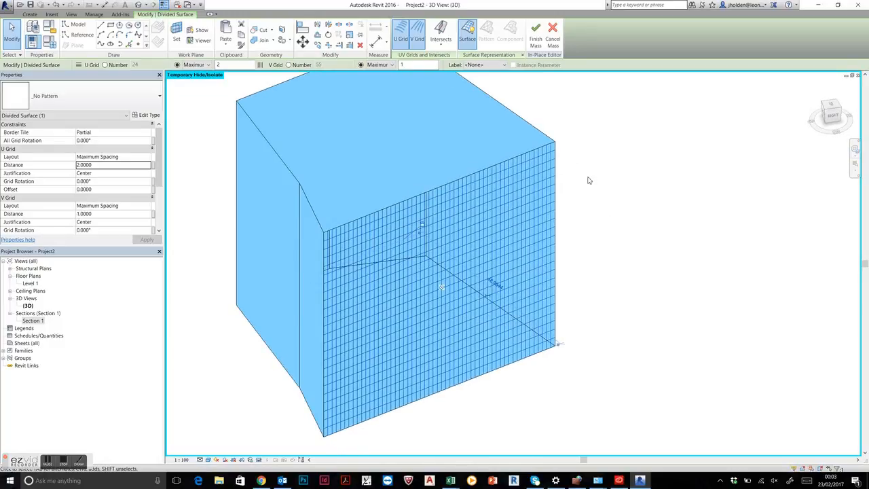
middle_click_drag(383, 146, 498, 258, "shift")
middle_click_drag(560, 289, 562, 215)
middle_click_drag(576, 246, 554, 212, "shift")
middle_click_drag(554, 212, 564, 250)
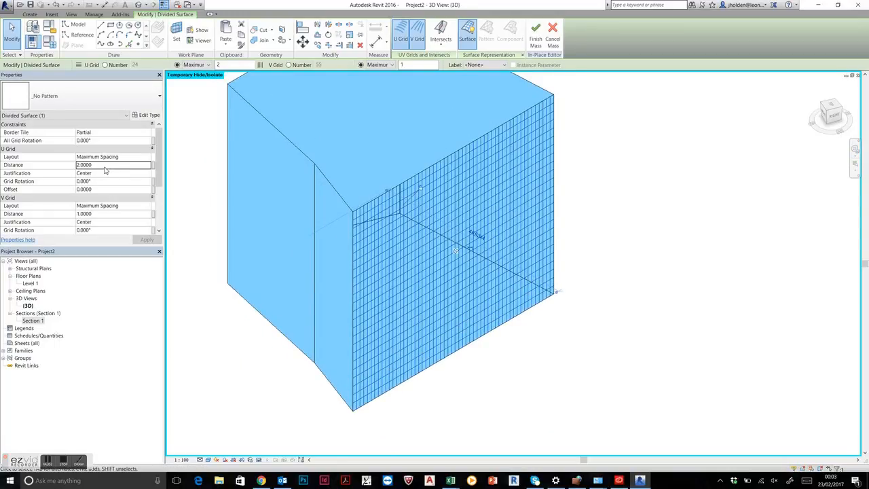
Set the divided surface's U grid layout to None and its V grid distance to 2 m
left_click(130, 157)
left_click(122, 158)
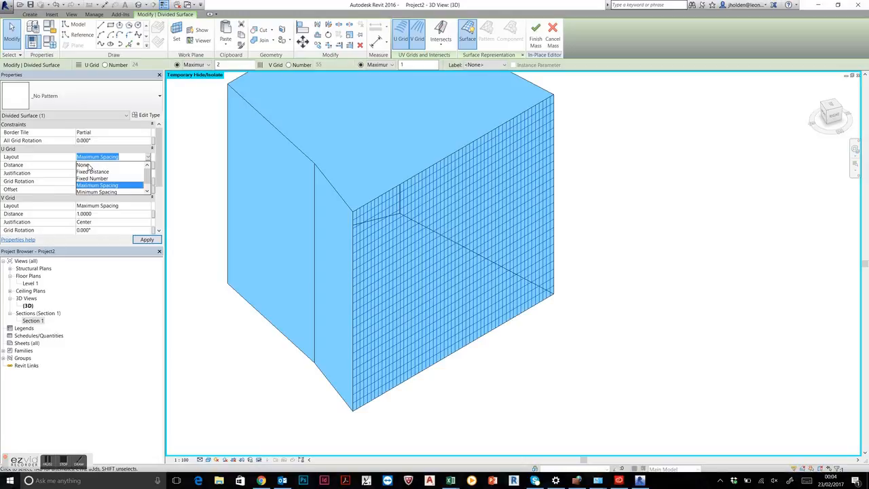
left_click(87, 166)
left_click(146, 241)
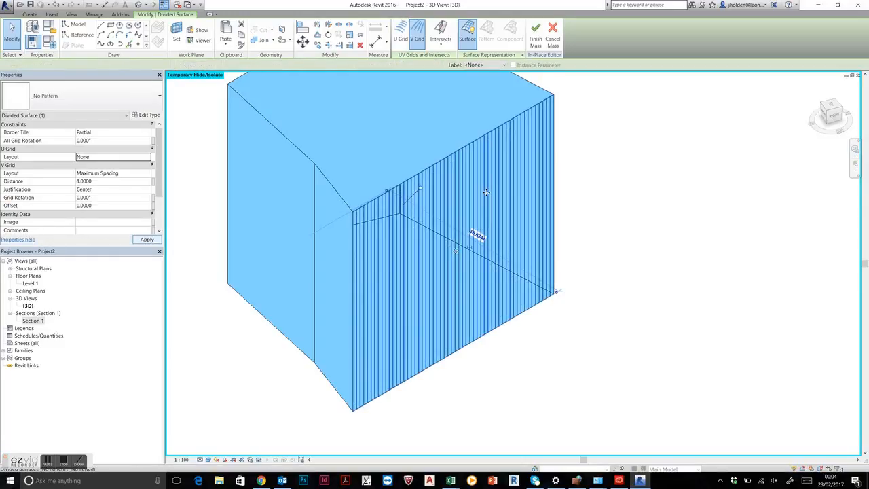
left_click(114, 181)
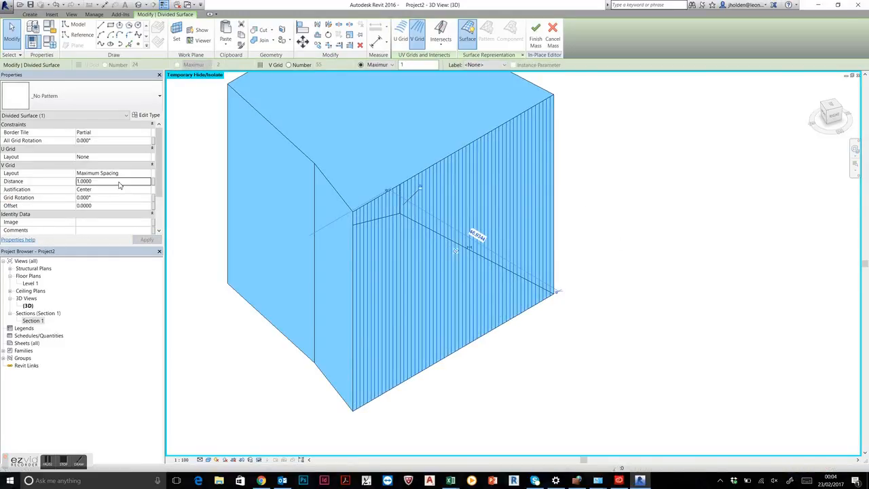
type("2")
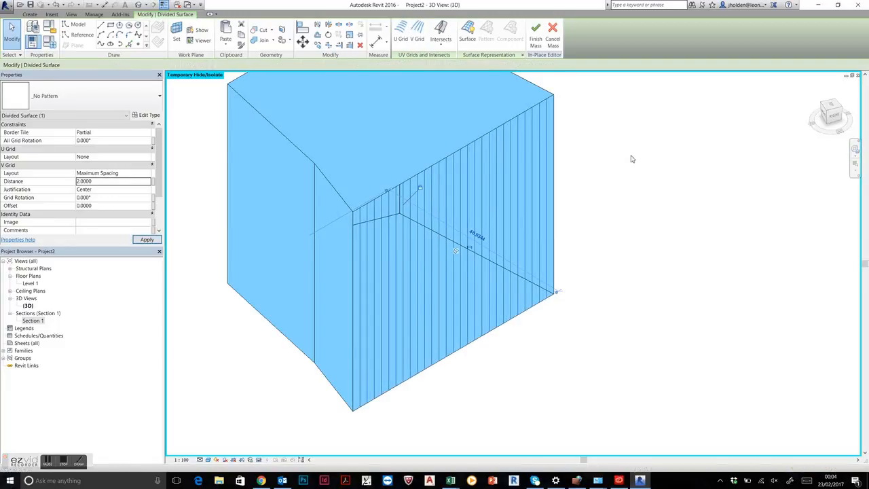
Turn on Nodes in the divided surface's Surface Representation settings, keeping the UV grids and intersect lines displayed
middle_click_drag(679, 234, 506, 358, "shift")
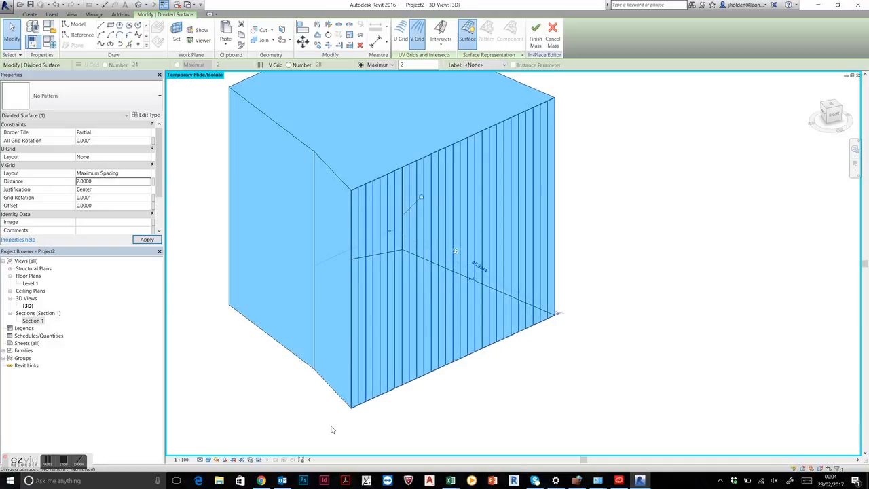
middle_click_drag(529, 210, 532, 242)
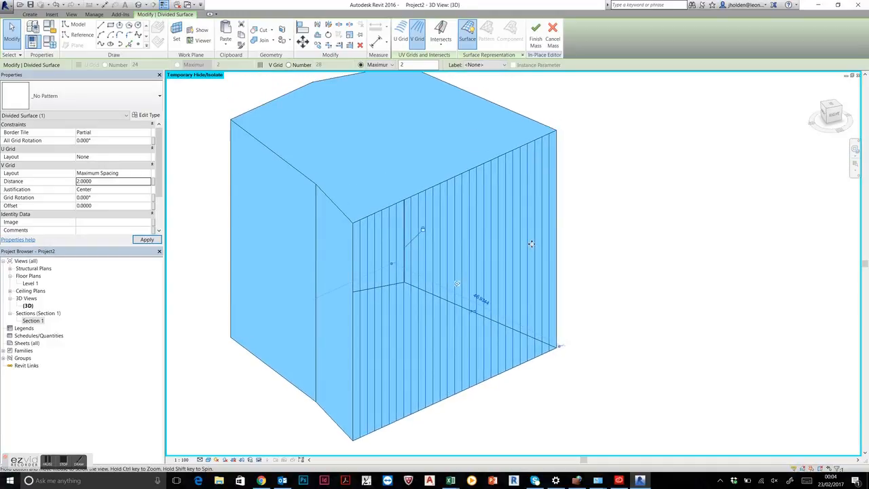
middle_click_drag(667, 268, 613, 261, "shift")
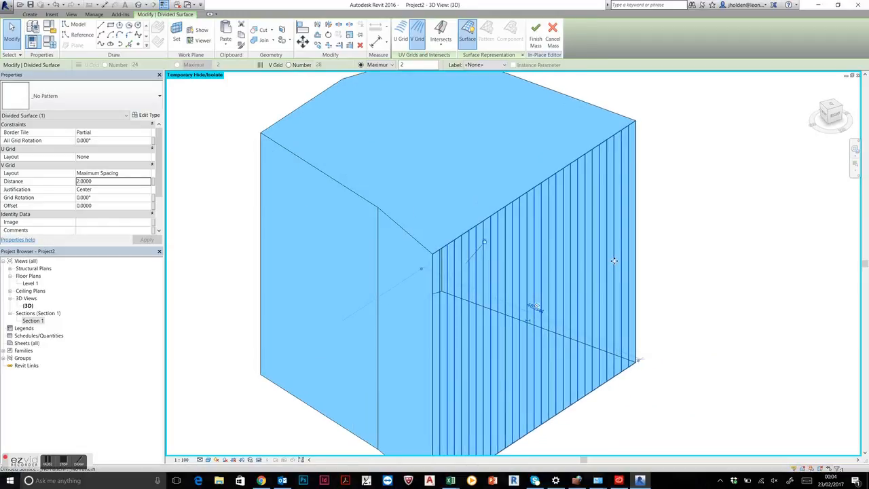
left_click(522, 55)
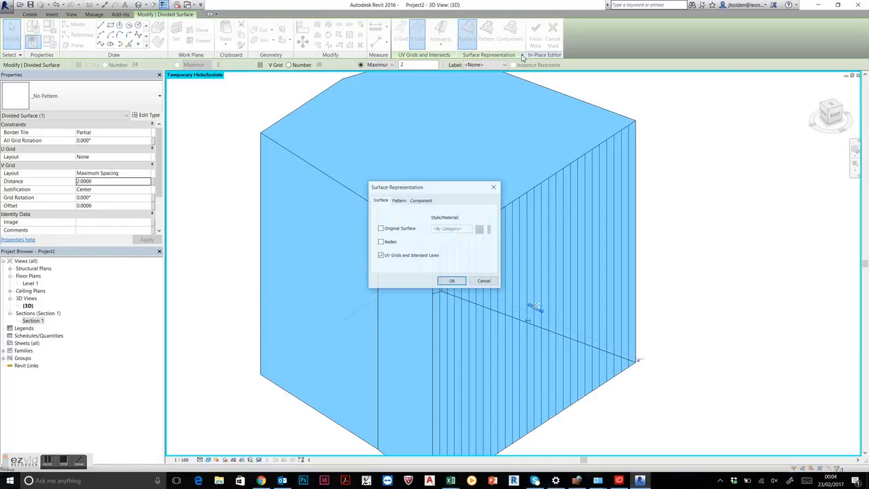
left_click(381, 242)
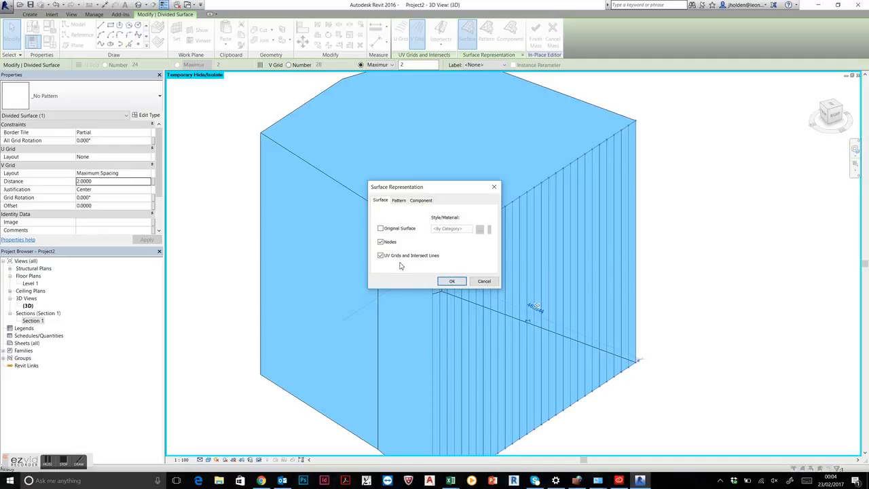
left_click(400, 202)
left_click(418, 201)
left_click(381, 201)
left_click(451, 281)
Inspect the nodes along the façade's grid line ends and switch to the 3D view of the Family1 family
scroll(566, 226, "up", 5)
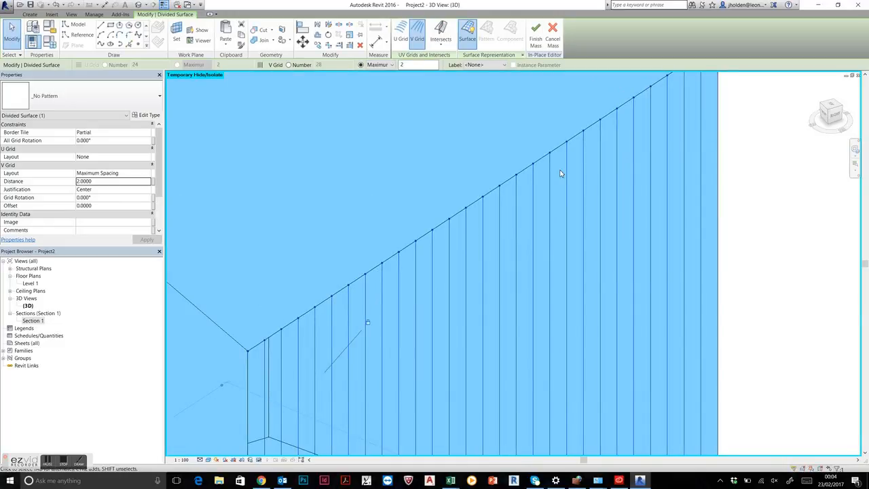
scroll(572, 209, "down", 7)
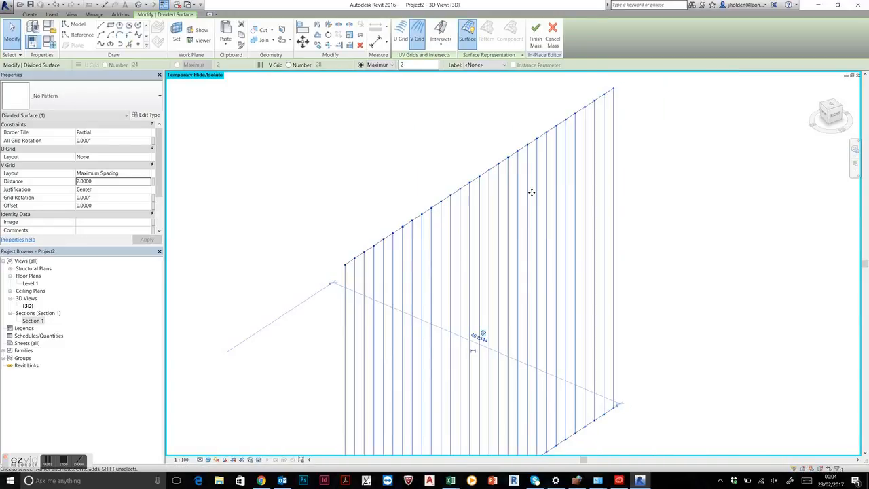
middle_click_drag(637, 256, 550, 159, "shift")
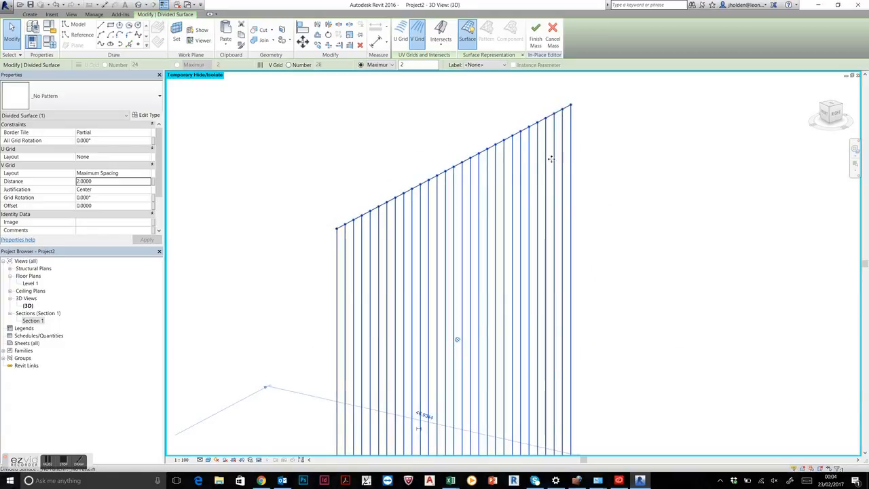
middle_click_drag(574, 262, 577, 309, "shift")
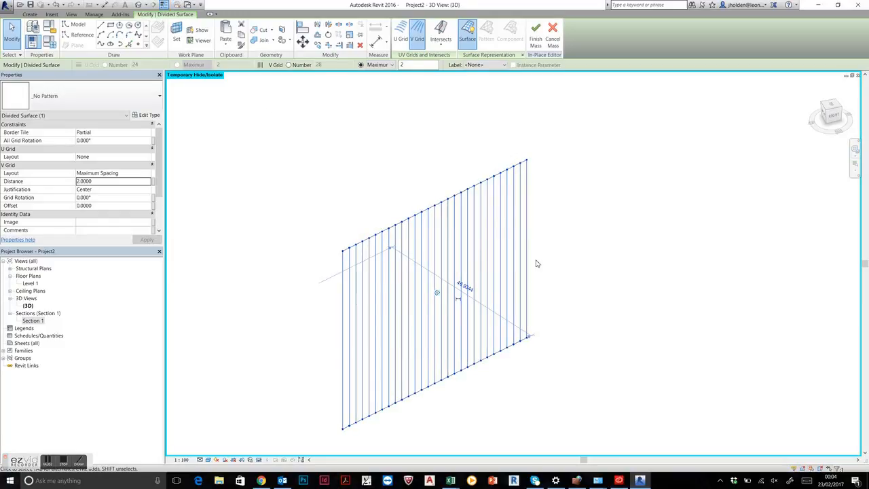
key("super+Tab")
key("Escape")
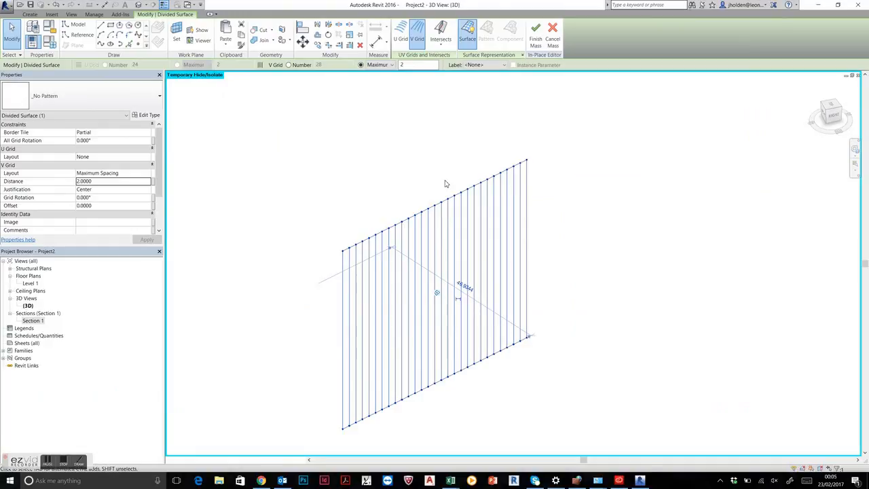
key("ctrl+Tab")
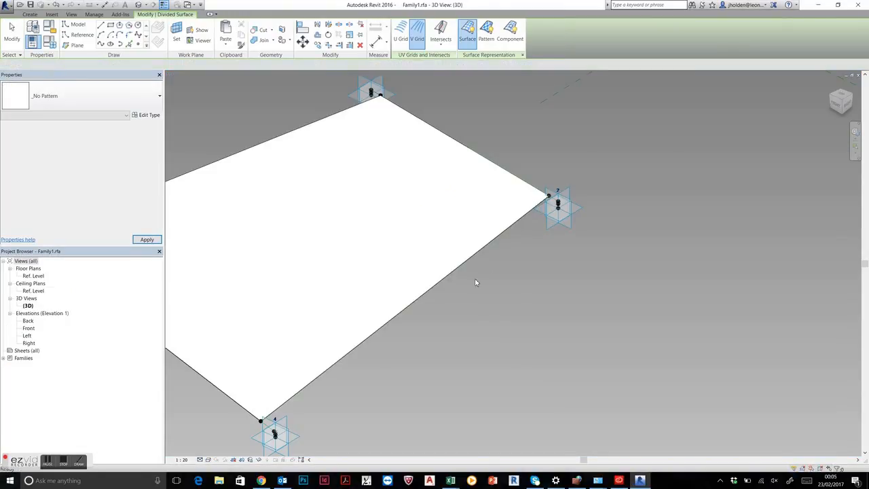
Examine the four-point surface and its numbered adaptive placement points in Family1 from several angles
left_click(475, 283)
scroll(475, 282, "down", 5)
mouse_move(477, 262)
middle_mouse_down("shift")
mouse_move(609, 300)
mouse_move(486, 240)
mouse_move(480, 266)
middle_mouse_up("shift")
scroll(407, 261, "up", 4)
middle_click_drag(455, 300, 452, 328, "shift")
scroll(451, 328, "down", 5)
middle_click_drag(572, 310, 562, 259, "shift")
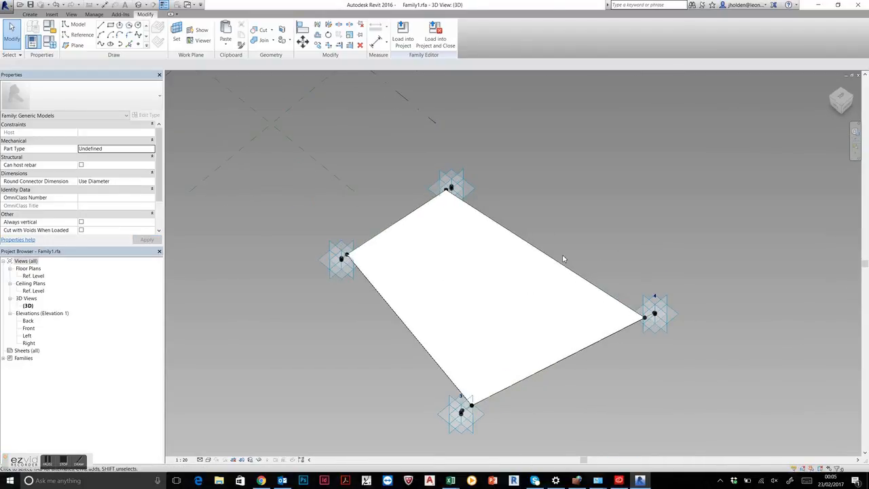
middle_click_drag(607, 287, 709, 210, "shift")
scroll(539, 232, "up", 3)
scroll(609, 237, "down", 3)
scroll(588, 229, "up", 5)
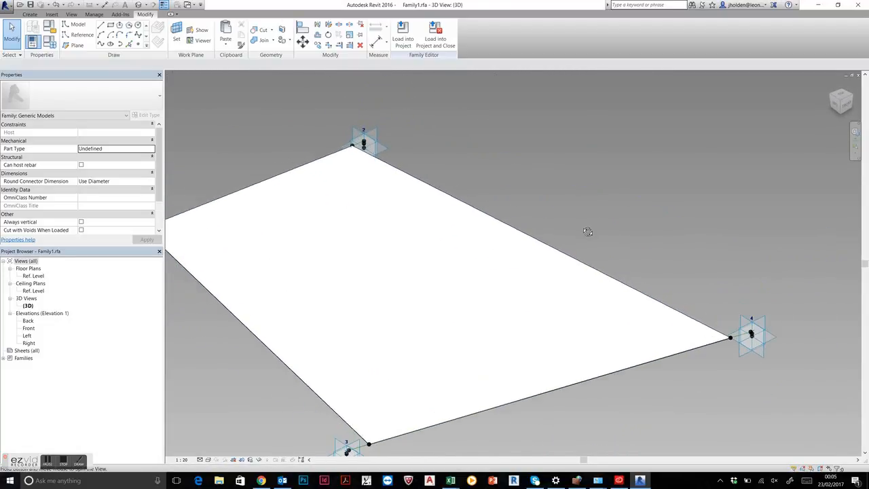
Examine the numbered adaptive points and the adjoining corner points of the four-sided surface from several angles
scroll(523, 196, "down", 2)
middle_click_drag(641, 298, 404, 252, "shift")
scroll(441, 299, "down", 3)
middle_click_drag(482, 348, 518, 355, "shift")
scroll(465, 269, "up", 3)
scroll(483, 335, "up", 2)
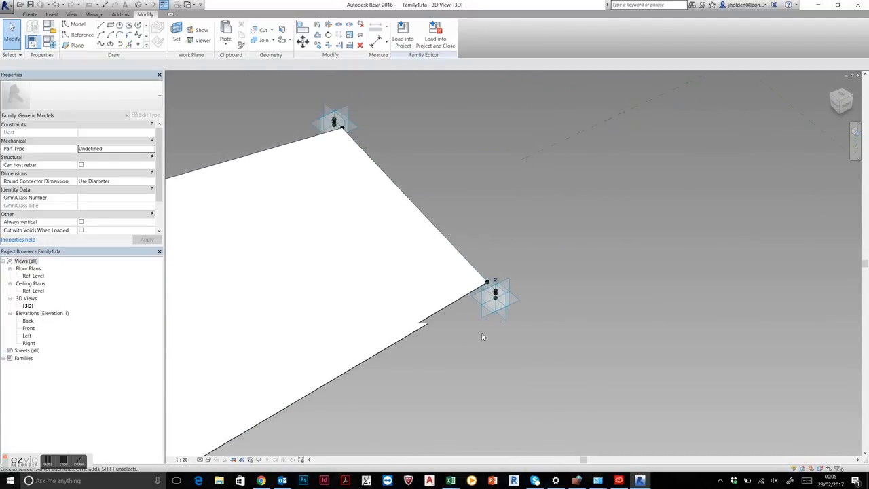
scroll(507, 299, "up", 1)
scroll(508, 300, "up", 2)
scroll(485, 329, "down", 6)
middle_click_drag(469, 348, 665, 246)
scroll(578, 270, "down", 2)
middle_click_drag(531, 304, 490, 218, "shift")
scroll(490, 209, "up", 1)
Inspect the chain of four reference lines bounding the surface together with their reference planes
key("Tab")
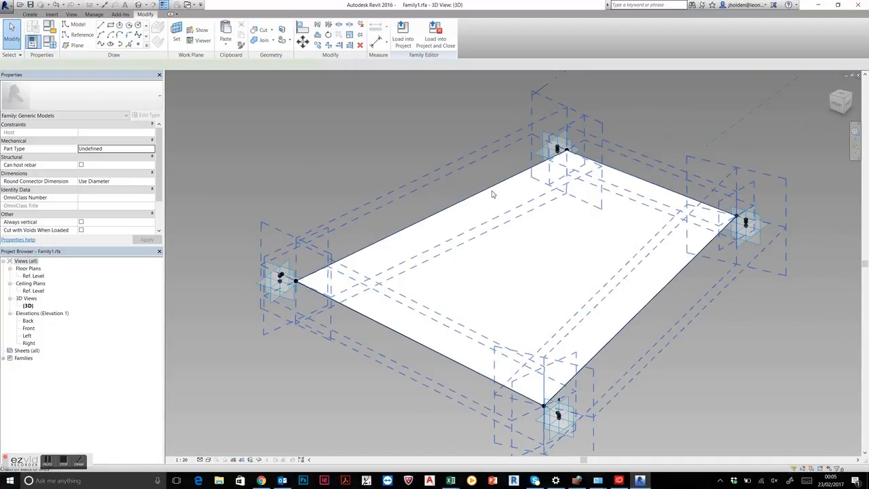
left_click(491, 190)
middle_click_drag(534, 243, 530, 173, "shift")
key("Escape")
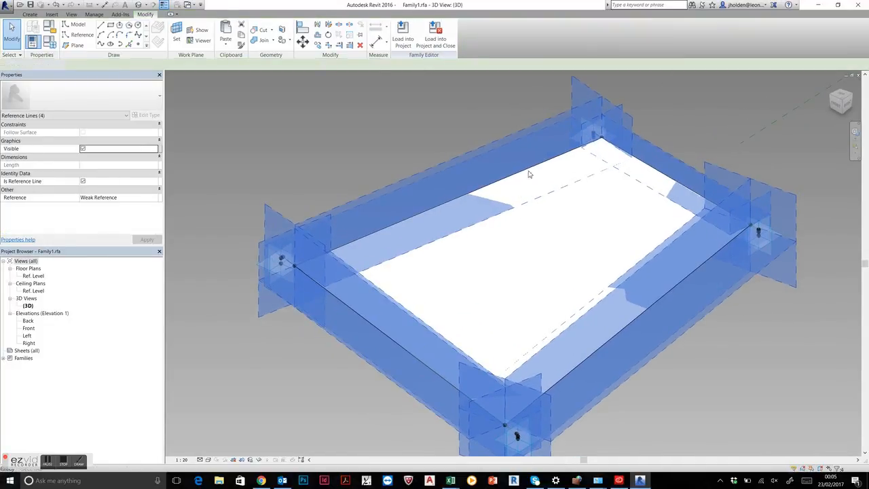
scroll(530, 170, "up", 5)
key("Tab")
key("Tab")
key("Tab")
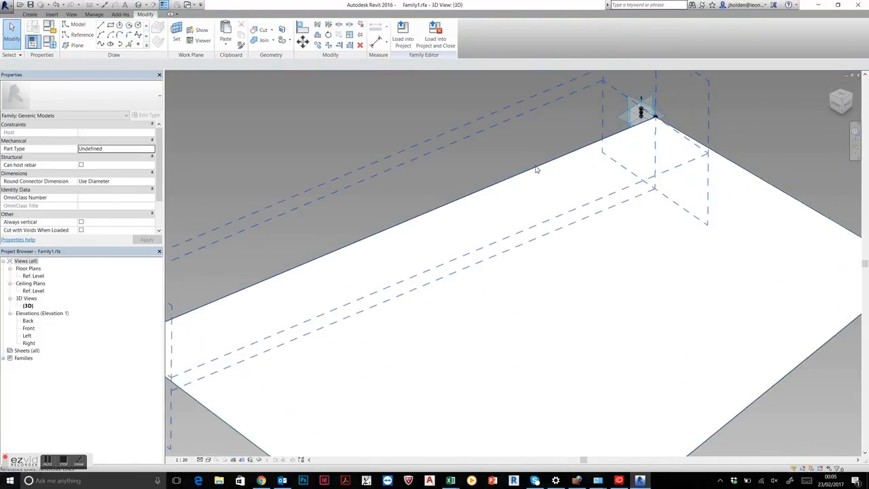
Temporarily hide the four-sided surface form in the 3D view
left_click(538, 212)
scroll(547, 218, "down", 5)
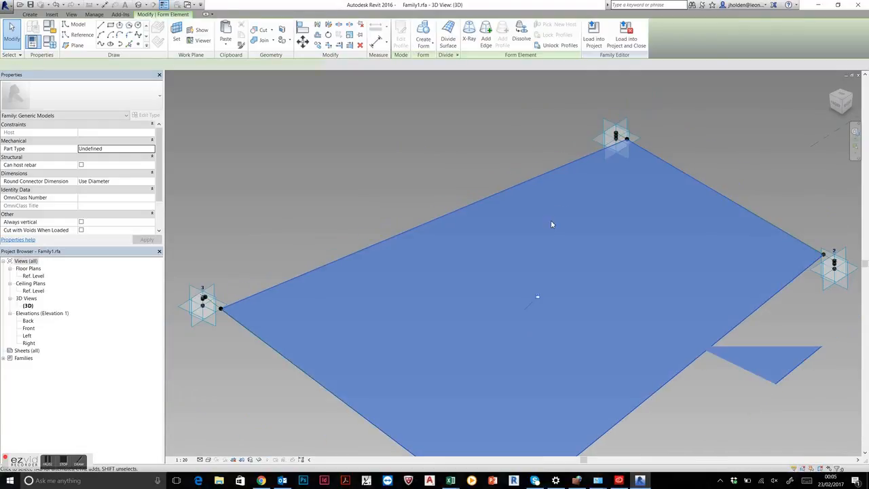
scroll(510, 236, "up", 3)
key("h")
key("h")
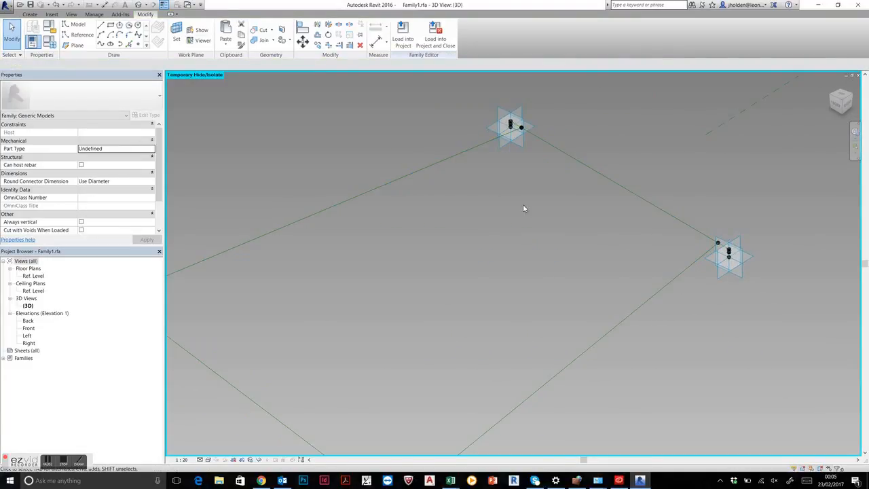
Inspect the cross-shaped helper component placed on the adaptive point at the corner of the reference lines
middle_click_drag(510, 245, 562, 284, "shift")
scroll(544, 270, "up", 5)
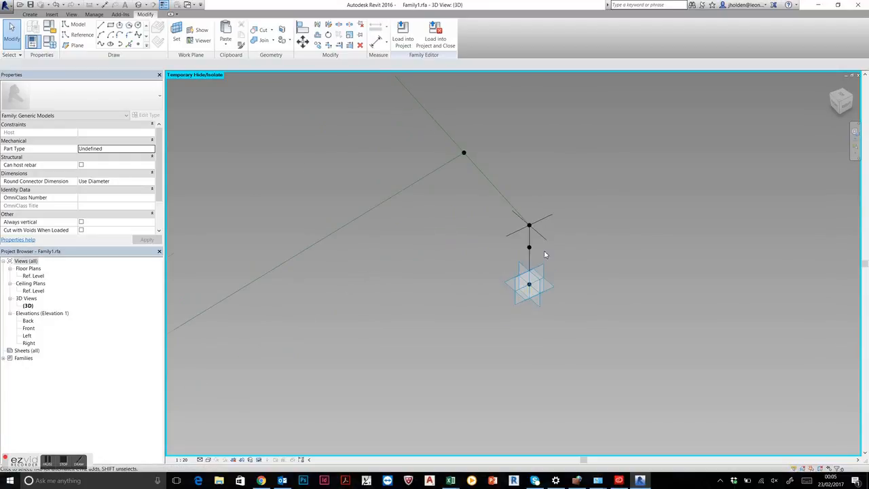
left_click(569, 268)
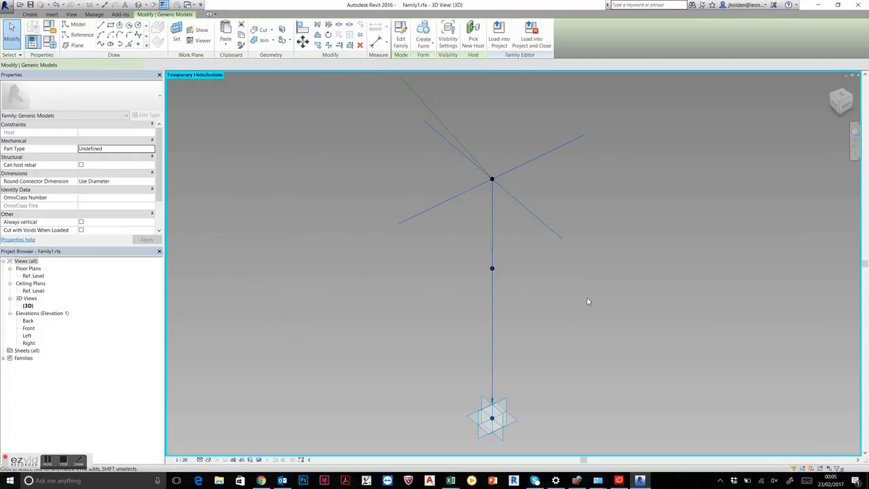
middle_click_drag(623, 314, 595, 207, "shift")
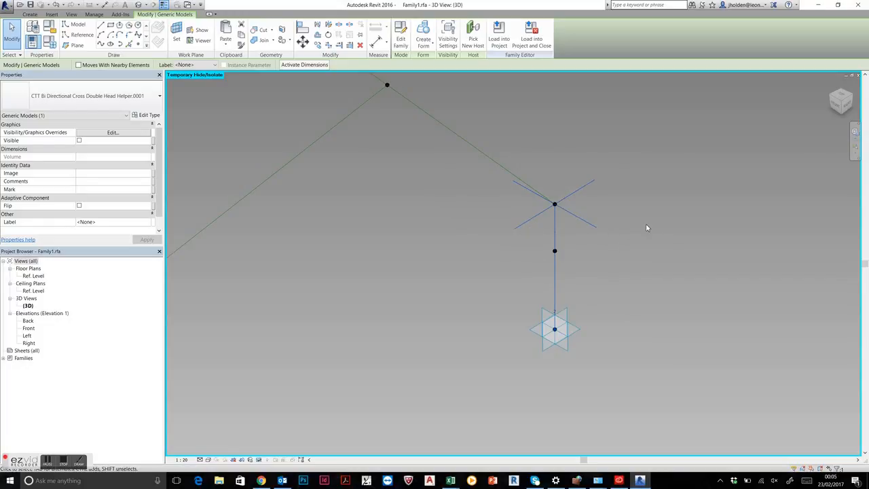
scroll(581, 214, "up", 3)
scroll(544, 225, "down", 5)
mouse_move(568, 249)
middle_mouse_down()
mouse_move(565, 242)
mouse_move(562, 262)
mouse_move(545, 252)
mouse_move(561, 262)
middle_mouse_up()
Open the nested CTT Bi Directional Cross Double Head Helper.0001 family at adaptive point 2 for editing
left_click(522, 239)
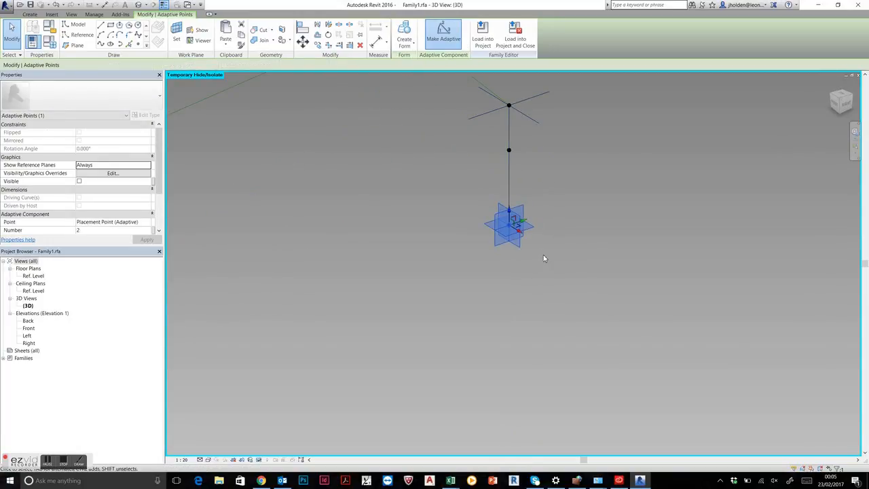
left_click(578, 214)
left_click(521, 100)
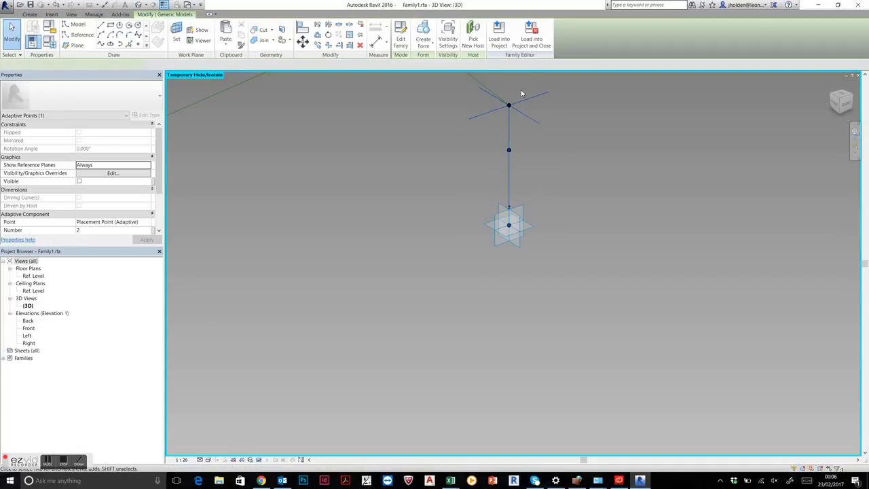
middle_click_drag(578, 190, 617, 230, "shift")
mouse_move(643, 262)
middle_mouse_down("shift")
mouse_move(629, 244)
mouse_move(661, 276)
mouse_move(651, 268)
middle_mouse_up("shift")
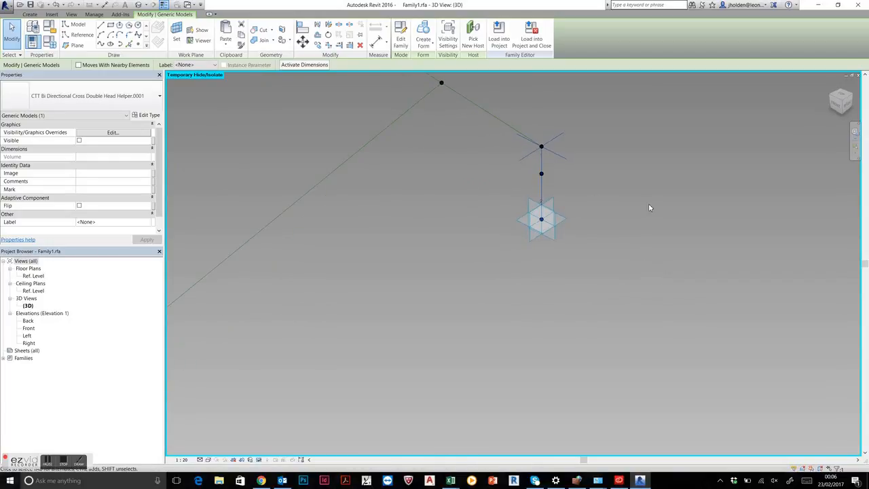
left_click(401, 40)
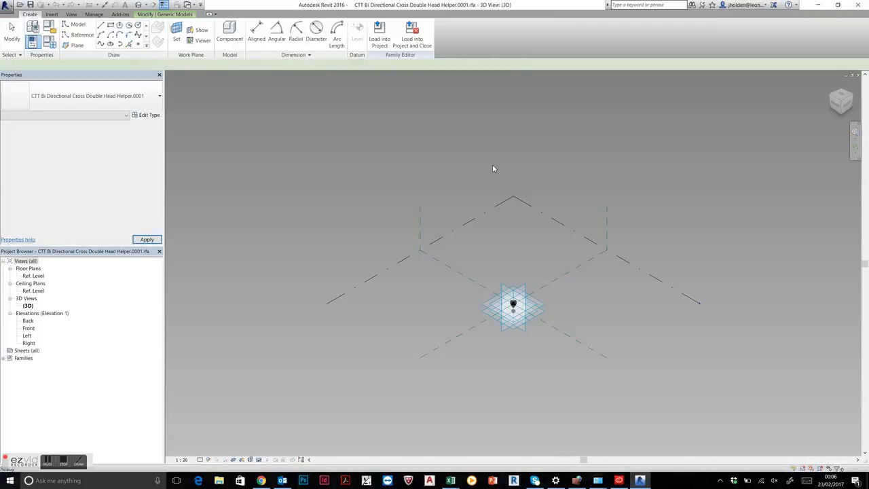
Examine the helper family's upper adaptive point, the cross above it and the point below it
middle_click_drag(505, 344, 417, 301, "shift")
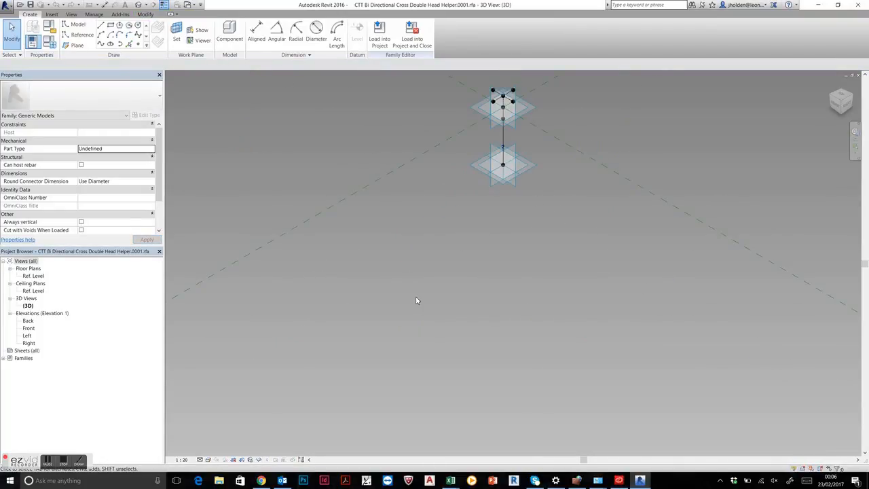
scroll(529, 171, "up", 3)
middle_click_drag(529, 171, 480, 273)
middle_click_drag(520, 311, 545, 239, "shift")
scroll(468, 171, "up", 3)
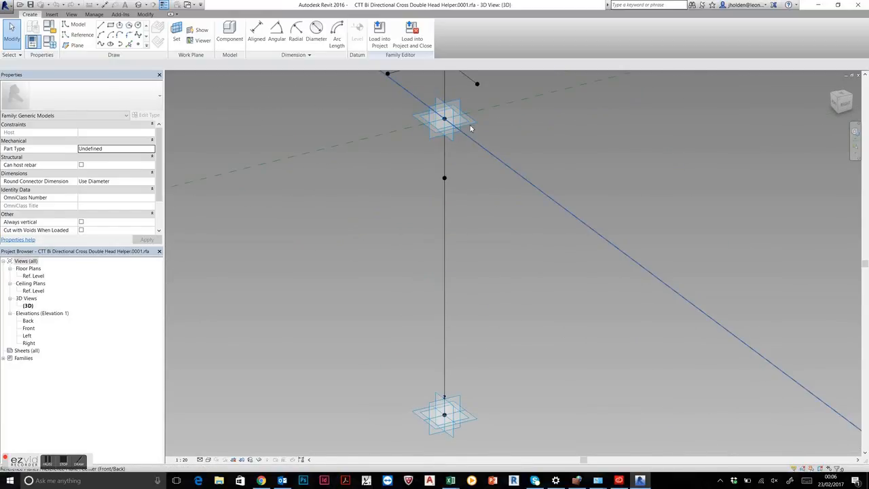
left_click(456, 148)
scroll(456, 148, "down", 2)
middle_click_drag(466, 201, 469, 293)
scroll(462, 196, "up", 6)
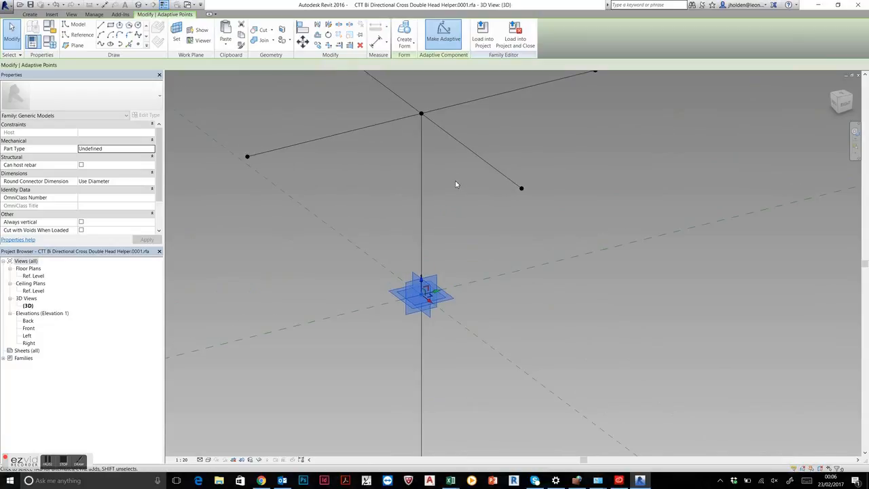
scroll(456, 181, "down", 3)
scroll(367, 180, "down", 3)
middle_click_drag(428, 256, 427, 178)
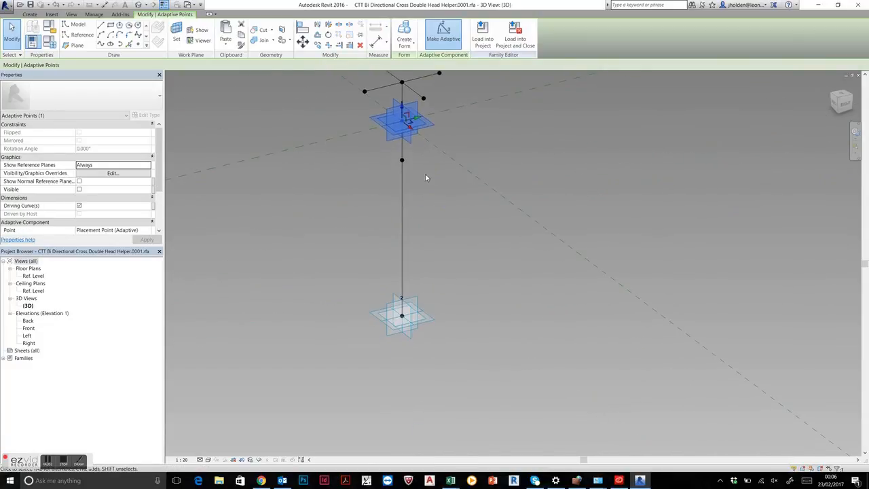
Inspect the vertical model line and the upper and lower adaptive placement points it runs between
left_click(402, 204)
scroll(430, 240, "down", 1)
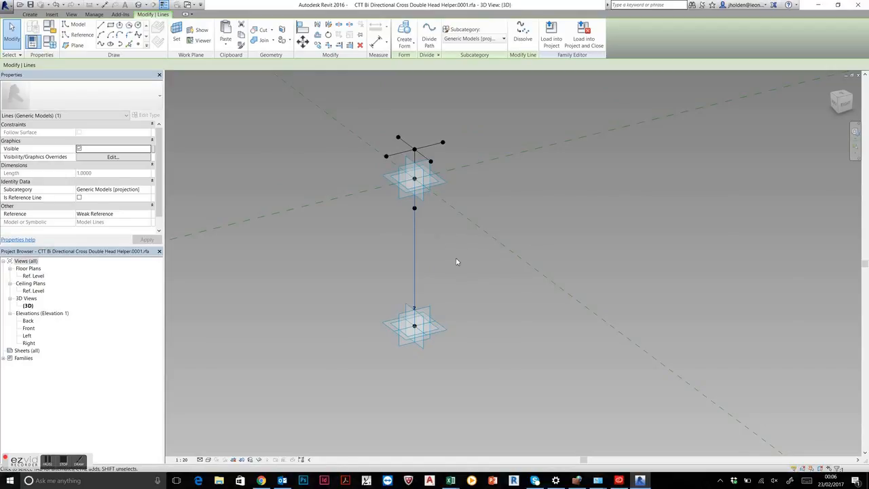
key("Escape")
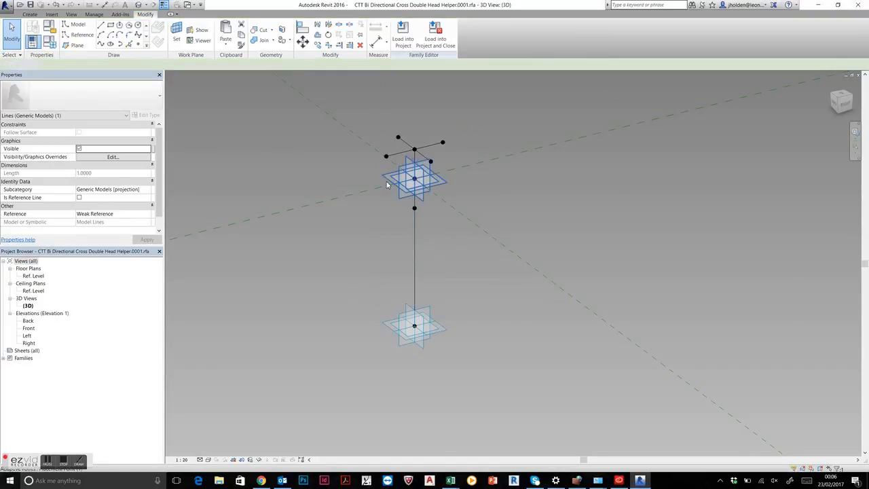
scroll(422, 171, "up", 2)
scroll(421, 171, "down", 1)
left_click(421, 171)
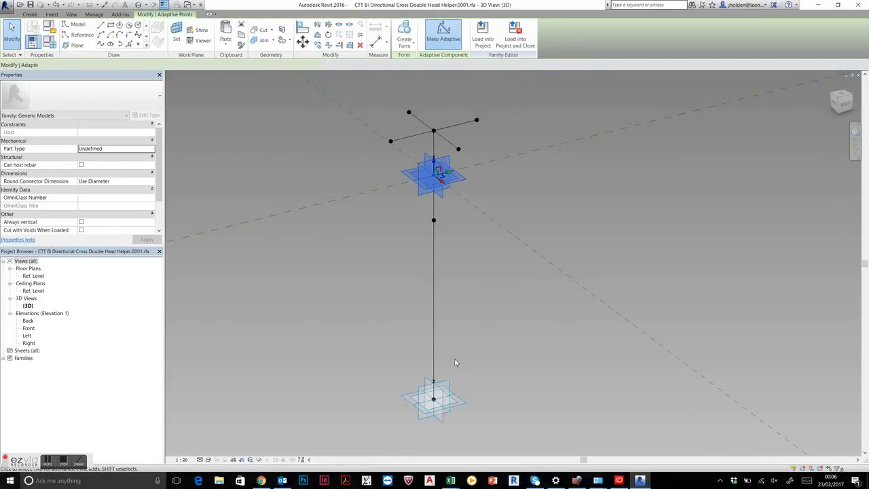
left_click(448, 390)
scroll(465, 271, "down", 2)
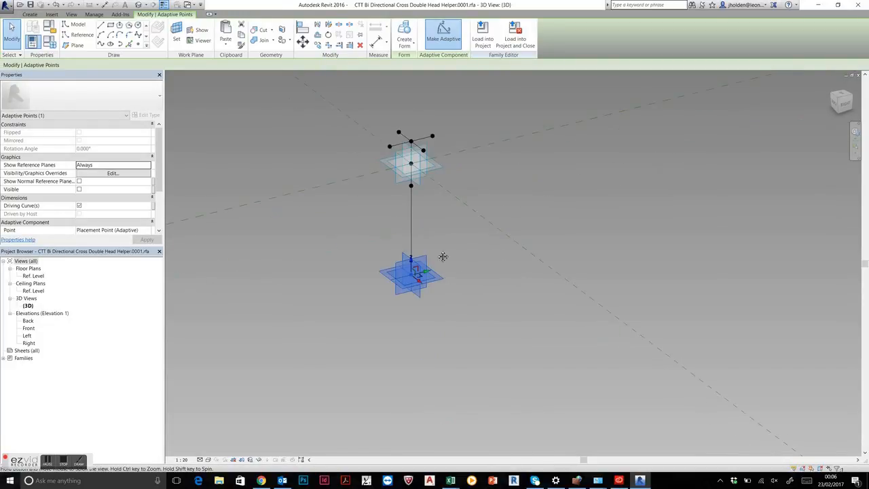
left_click(428, 156)
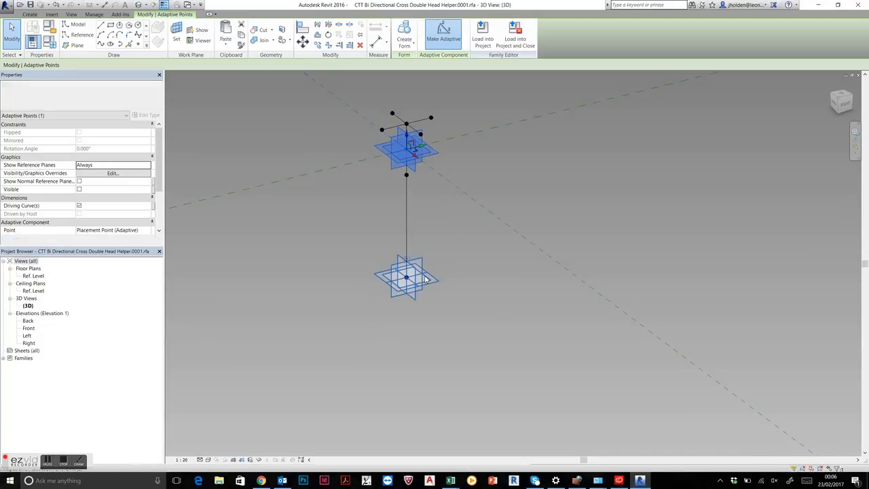
left_click(426, 279)
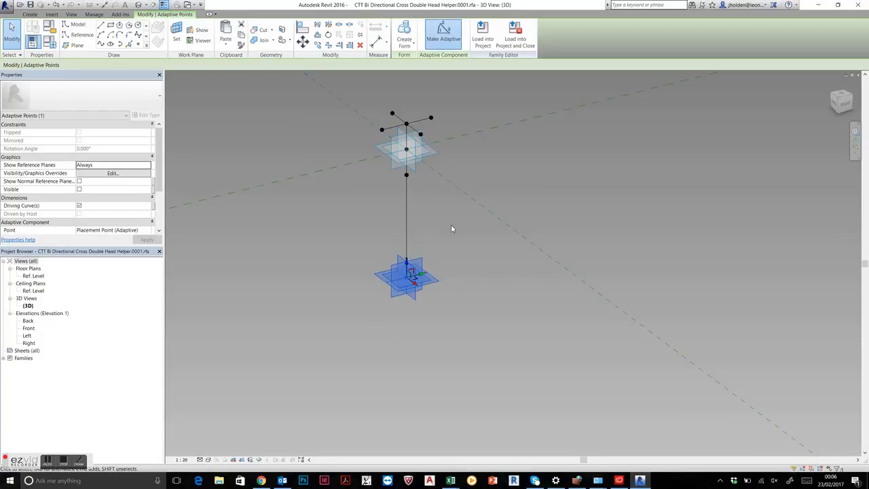
middle_click_drag(498, 256, 502, 237, "shift")
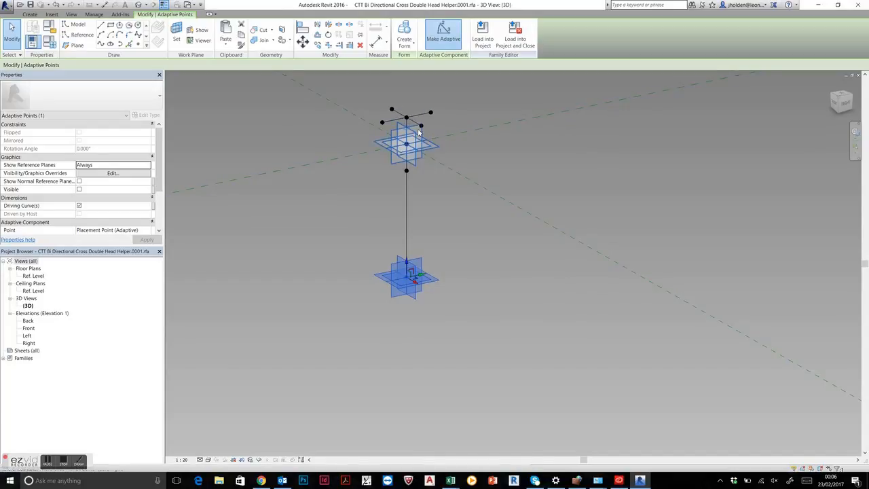
Move the reference point below the upper adaptive point down to an offset of -0.4059
scroll(418, 133, "up", 5)
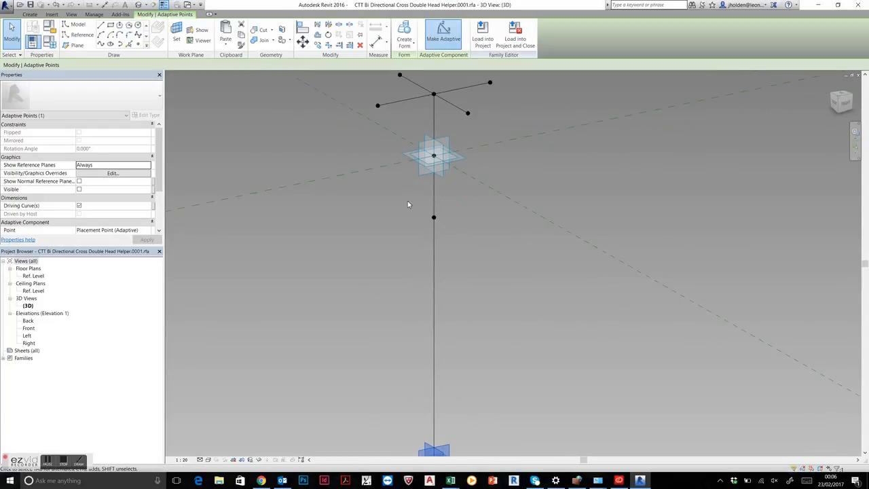
left_click_drag(407, 207, 469, 228)
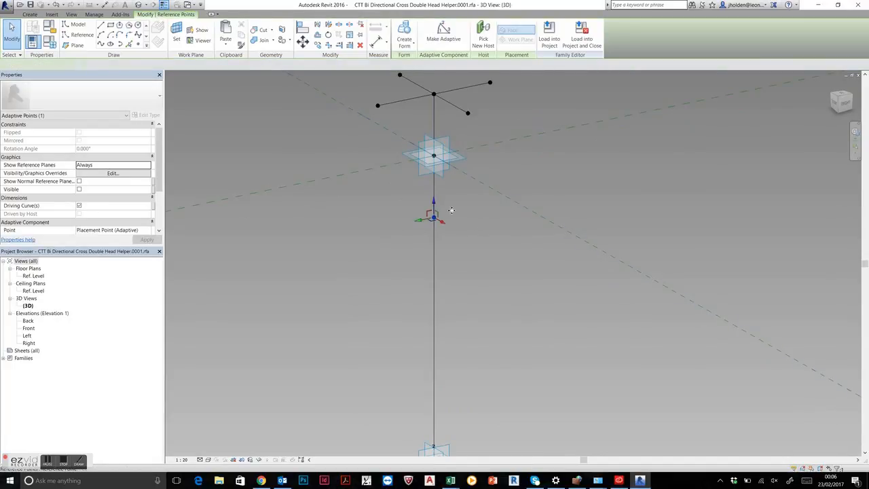
scroll(449, 233, "down", 1)
middle_click_drag(450, 234, 438, 187)
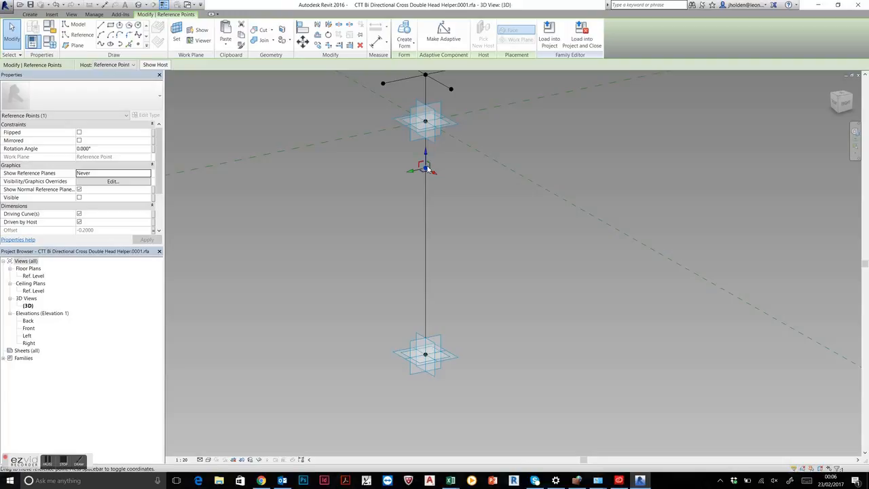
middle_click_drag(457, 206, 468, 251)
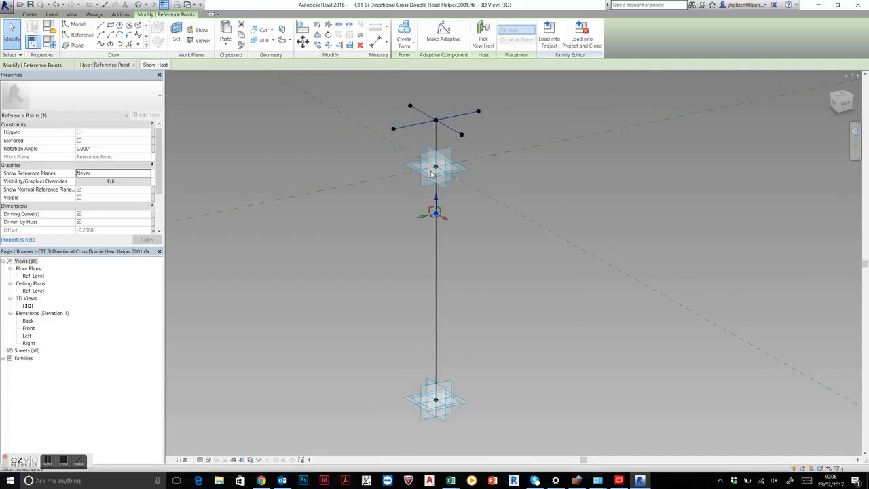
left_click_drag(437, 178, 446, 248)
scroll(466, 220, "down", 1)
middle_click_drag(466, 220, 439, 285)
scroll(438, 285, "up", 1)
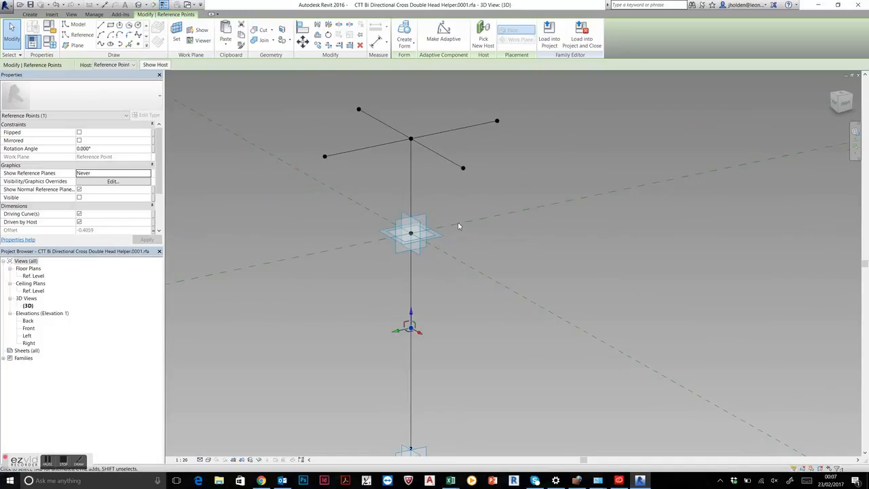
Examine the cross's end points and review the Offset 01 and Offset 02 parameters and formula in Family Types
middle_click_drag(555, 222, 546, 245, "shift")
middle_click_drag(503, 272, 539, 284, "shift")
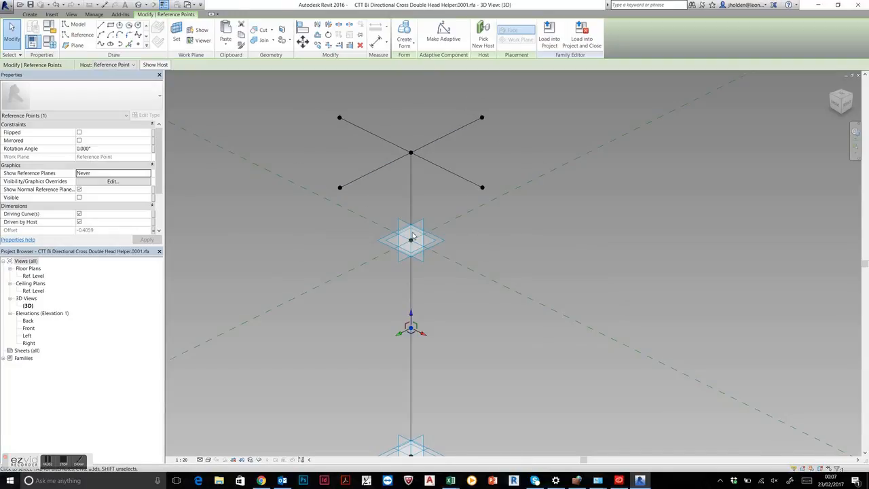
middle_click_drag(386, 159, 409, 140, "shift")
middle_click_drag(506, 245, 546, 252, "shift")
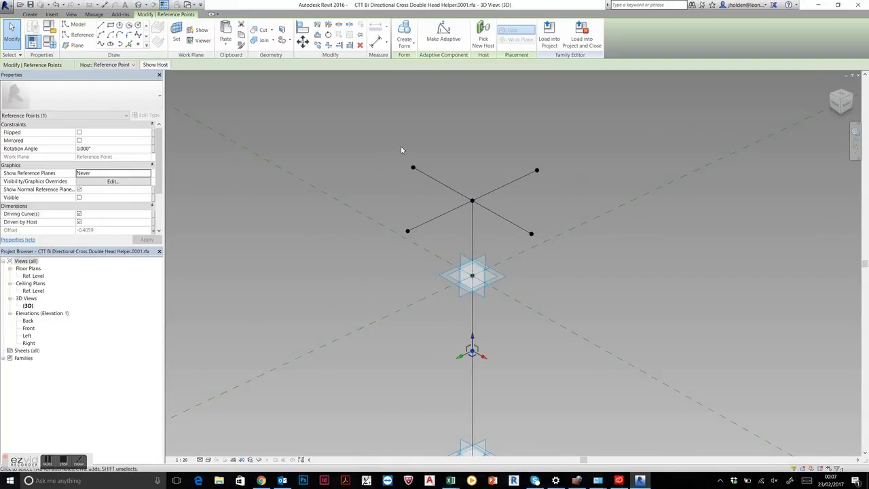
left_click_drag(397, 145, 443, 178)
left_click(49, 41)
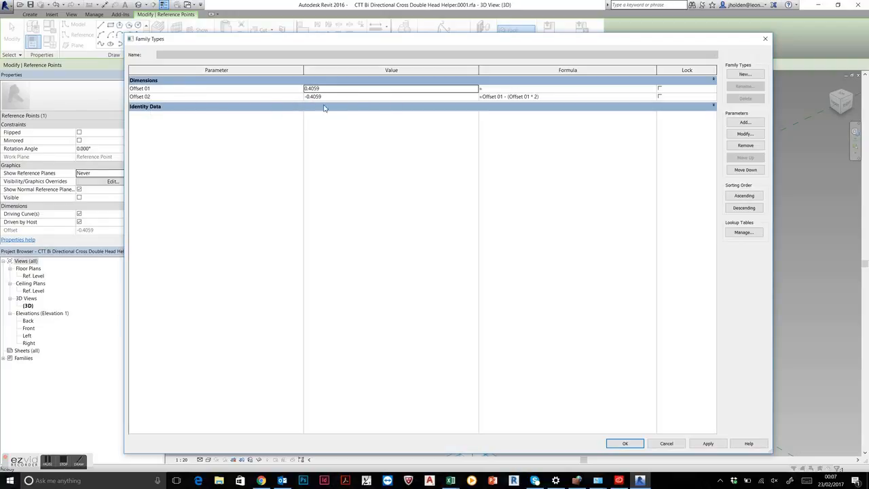
key("Return")
Compare opposite end points on one arm of the cross and move the positive-offset end point outward to 0.6342
left_click_drag(409, 157, 436, 185)
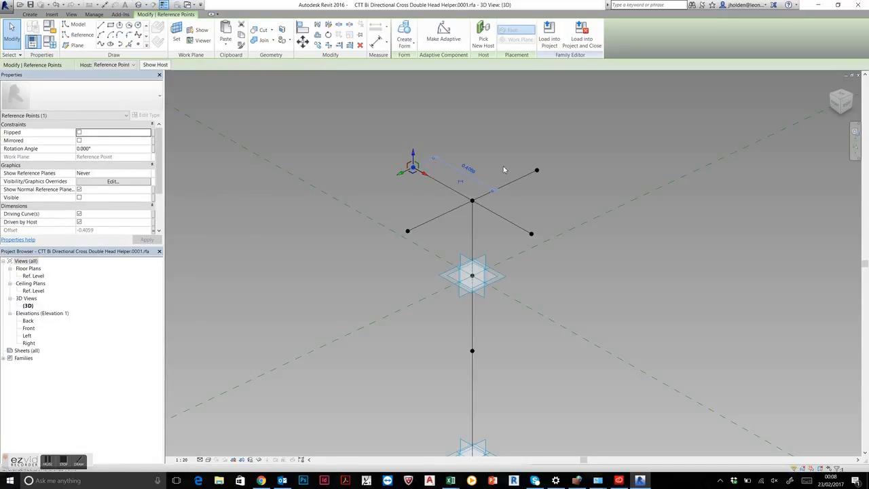
left_click_drag(521, 209, 545, 249)
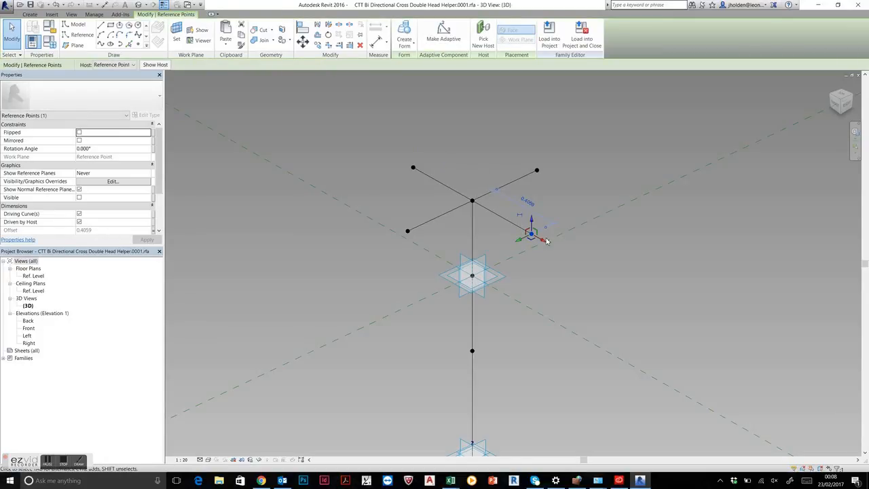
left_click_drag(543, 241, 540, 221)
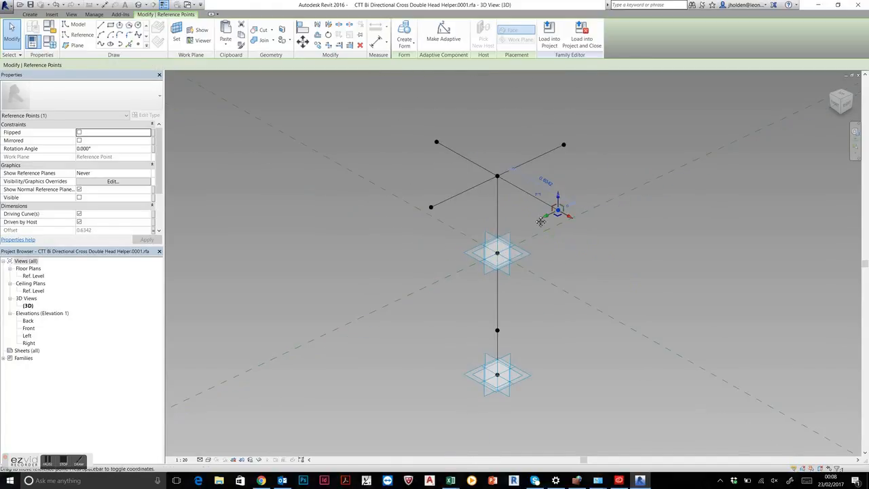
Compare the offset of the negative-offset end point on the cross's arm with that of its opposite end point
middle_click_drag(540, 220, 466, 232)
left_click(504, 161)
scroll(502, 158, "up", 2)
left_click_drag(455, 135, 520, 183)
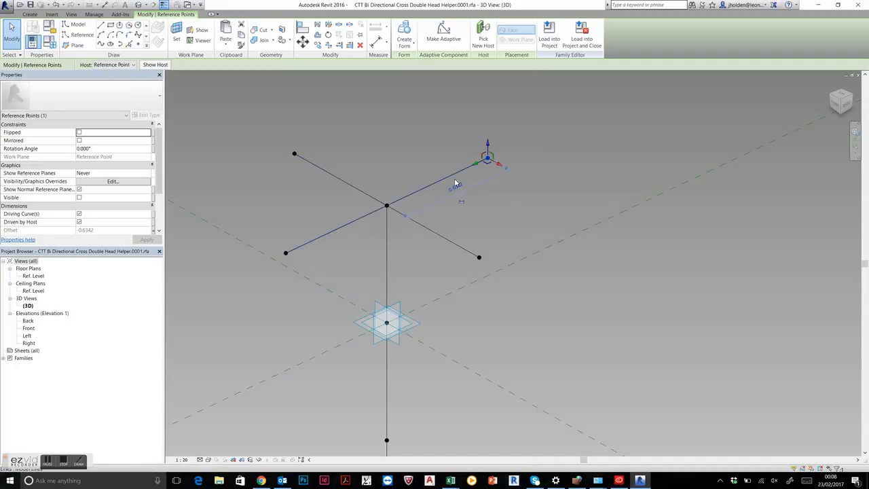
scroll(453, 248, "down", 3)
Examine the lower reference points and the central point where the cross's two arms meet
middle_click_drag(452, 247, 401, 155)
left_click_drag(365, 316, 414, 328)
left_click_drag(426, 184, 454, 216)
left_click_drag(430, 116, 477, 155)
left_click_drag(420, 168, 469, 223)
left_click_drag(376, 143, 390, 175)
middle_click_drag(463, 237, 553, 241)
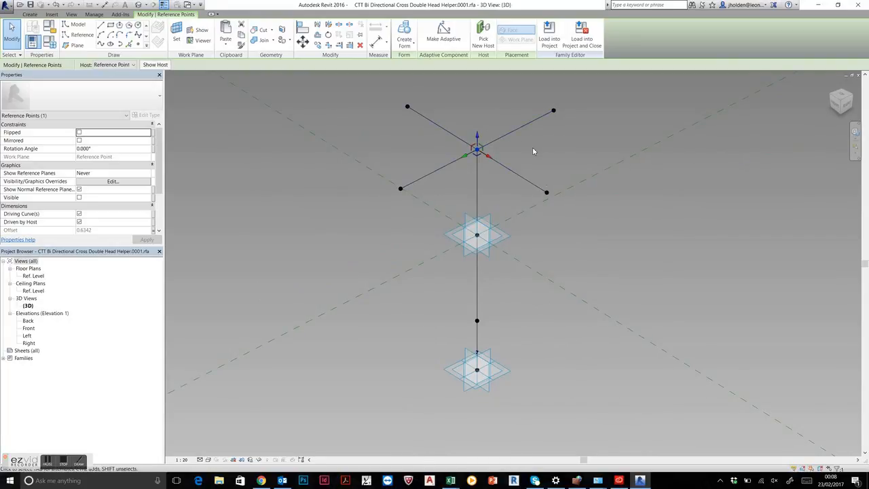
middle_click_drag(533, 151, 537, 163, "shift")
left_click(538, 165)
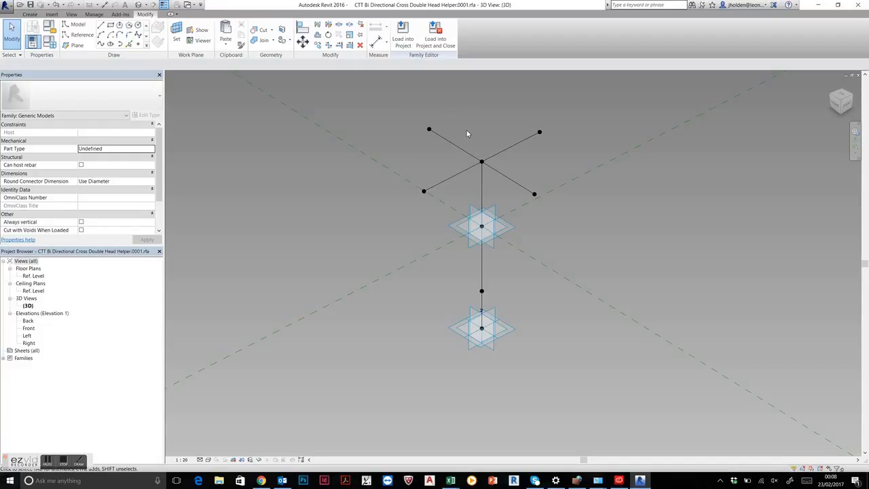
Switch to the Family1 family and examine the nested cross helper placed on its adaptive point
key("ctrl+Tab")
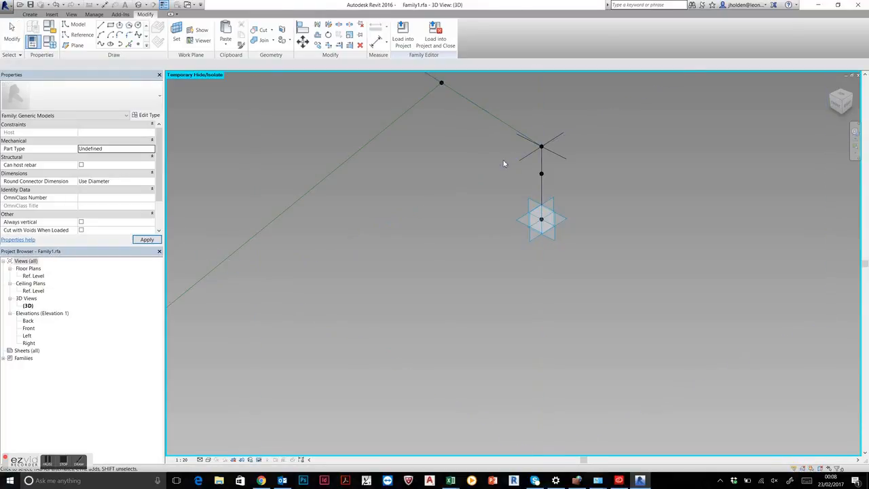
scroll(504, 163, "down", 3)
middle_click_drag(503, 164, 422, 208)
scroll(447, 211, "up", 7)
left_click(456, 168)
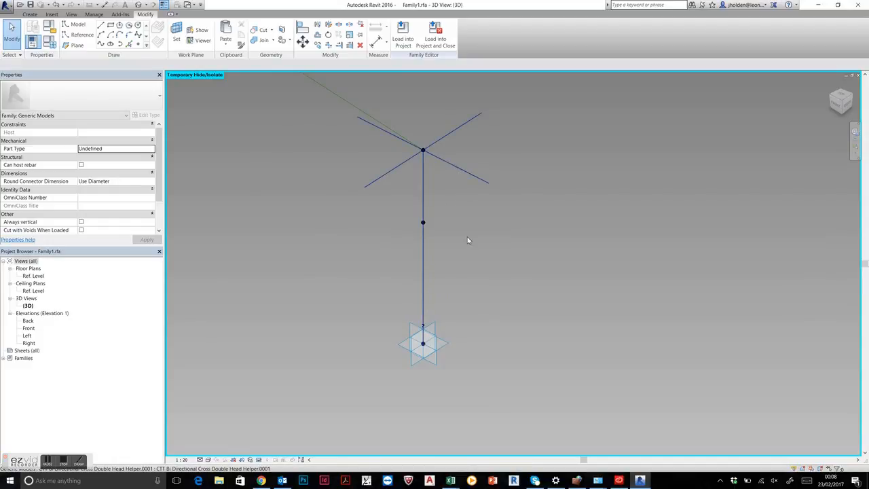
middle_click_drag(498, 317, 468, 240)
middle_click_drag(398, 291, 477, 311)
Inspect the reference line that passes through the centre of the nested cross helper
scroll(469, 291, "down", 2)
middle_click_drag(481, 293, 510, 295)
scroll(514, 276, "up", 7)
scroll(454, 249, "down", 1)
left_click(482, 269)
scroll(553, 329, "up", 3)
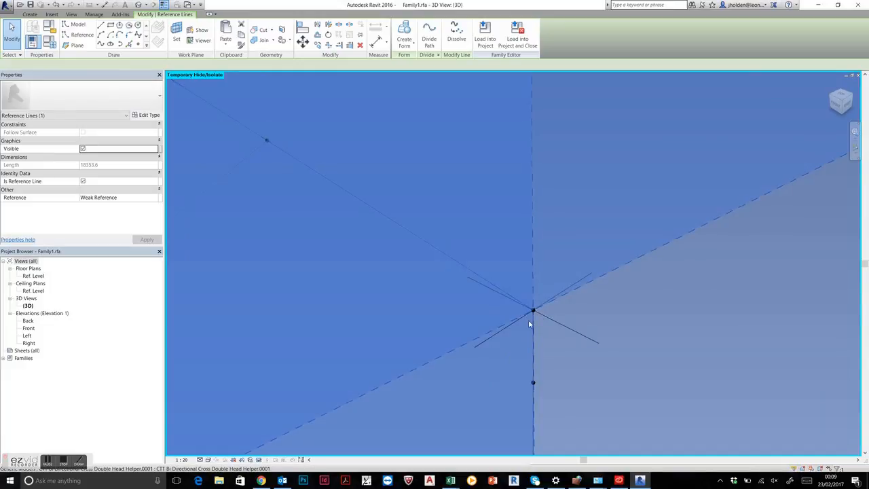
scroll(477, 303, "down", 7)
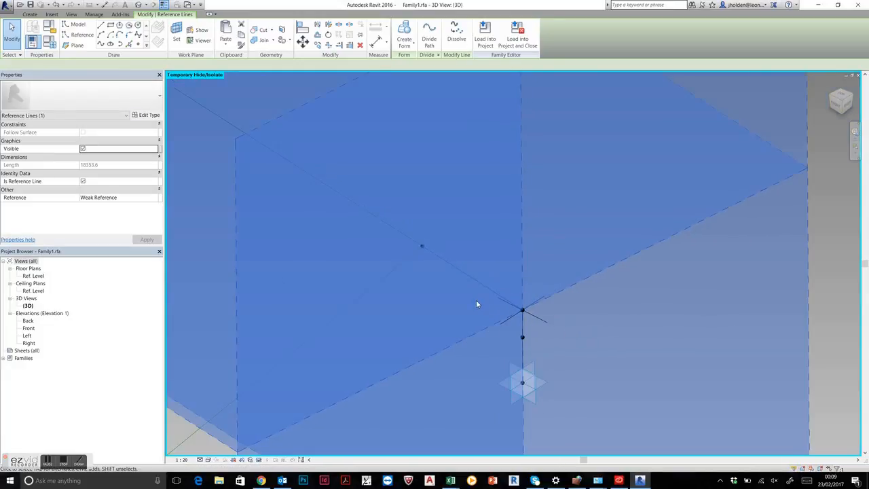
key("Escape")
Review the closed loop of reference lines linking the points beside the four adaptive points
scroll(476, 304, "down", 5)
scroll(427, 286, "up", 2)
middle_click_drag(427, 289, 546, 266)
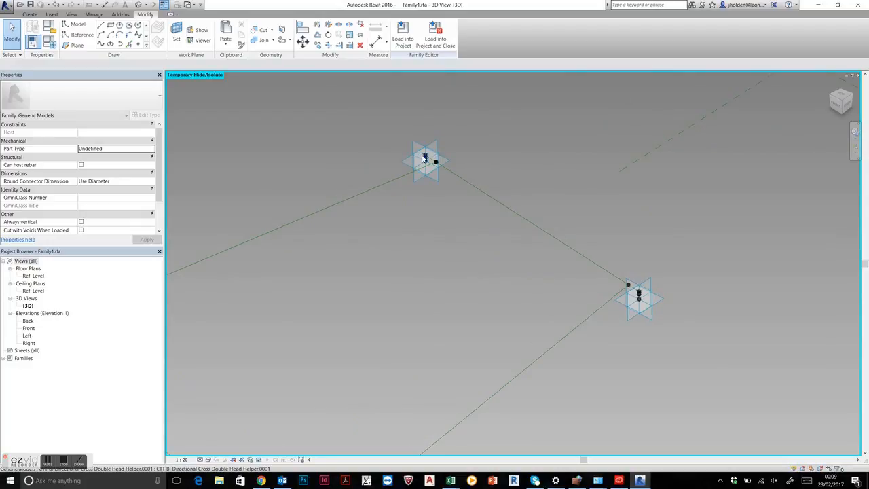
scroll(426, 161, "up", 1)
scroll(435, 209, "down", 3)
middle_click_drag(454, 252, 542, 186)
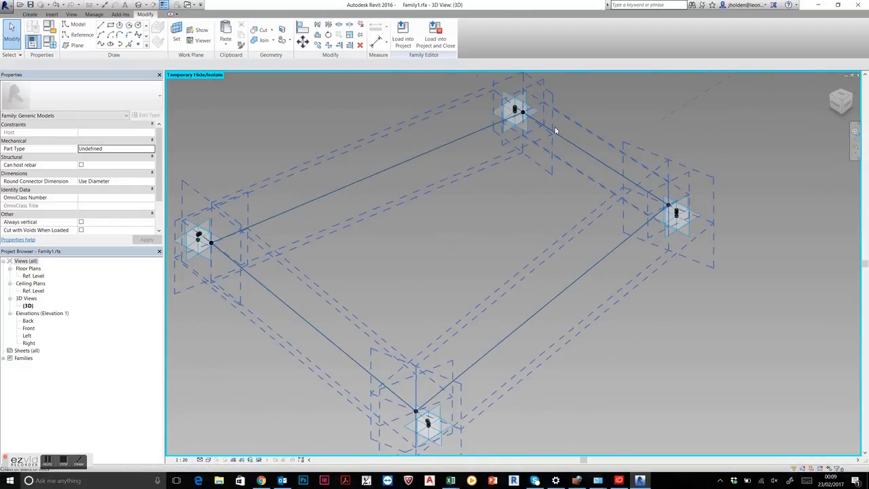
middle_click_drag(560, 213, 483, 217, "shift")
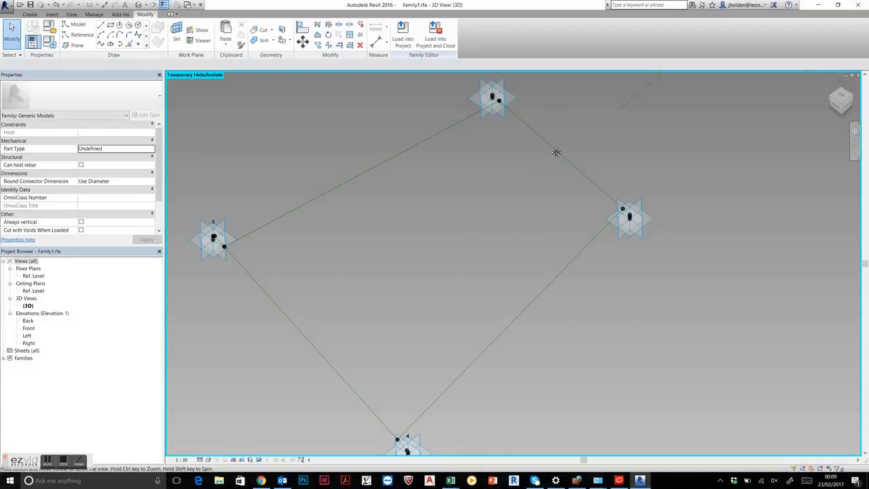
middle_click_drag(556, 153, 553, 156)
scroll(552, 156, "up", 6)
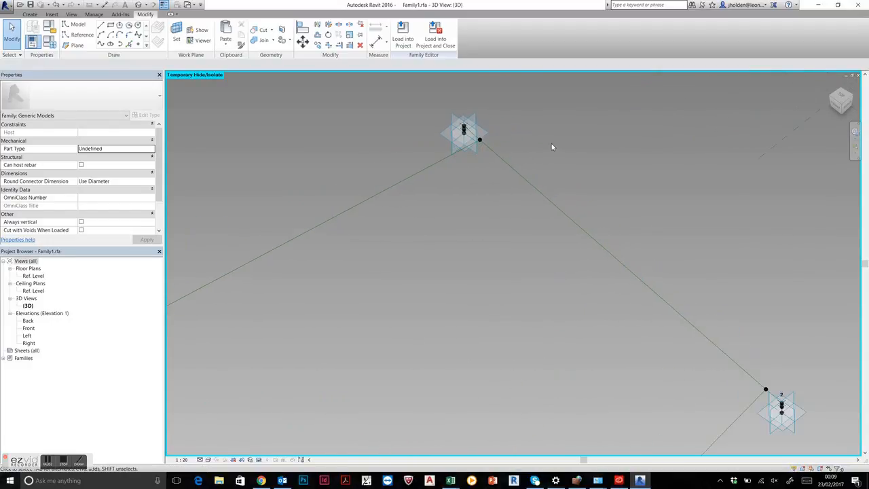
scroll(478, 109, "up", 4)
scroll(485, 204, "down", 5)
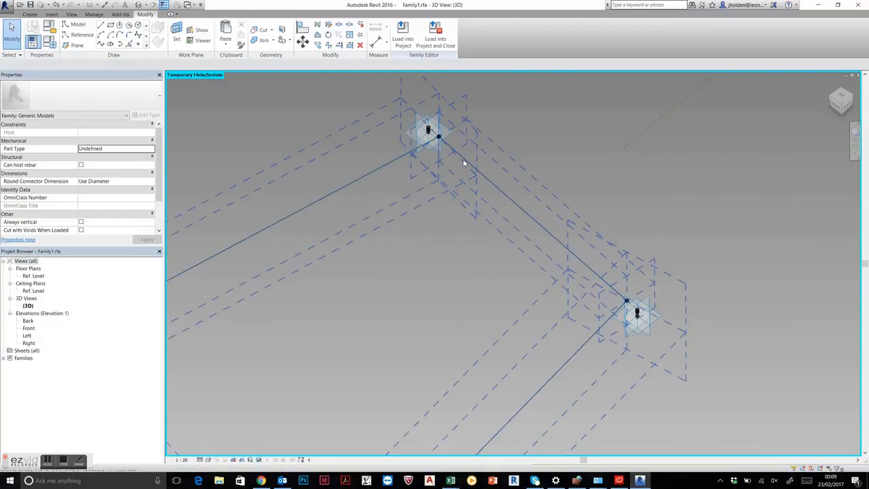
key("Tab")
scroll(378, 219, "down", 3)
middle_click_drag(380, 224, 508, 110)
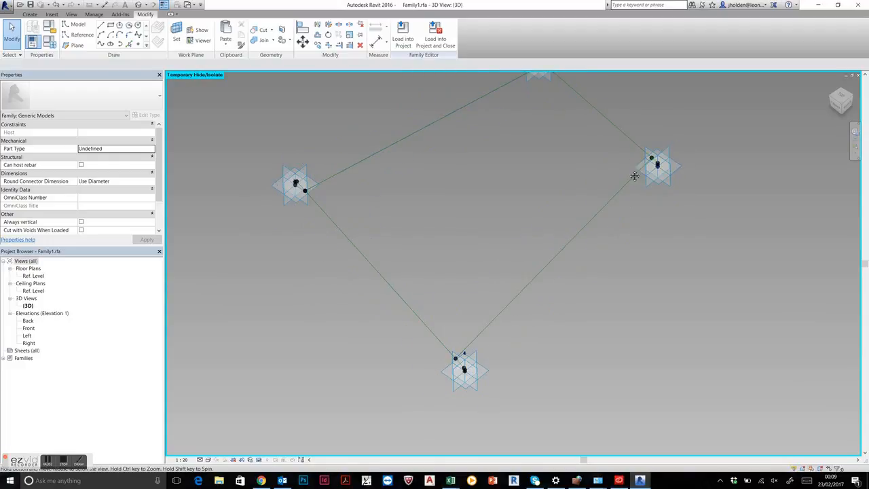
Inspect the hosting properties of the reference point where the loop's lines meet beside adaptive point 1
middle_click_drag(634, 176, 621, 228)
scroll(538, 127, "up", 3)
scroll(538, 127, "up", 3)
middle_click_drag(539, 127, 542, 214)
scroll(506, 159, "up", 2)
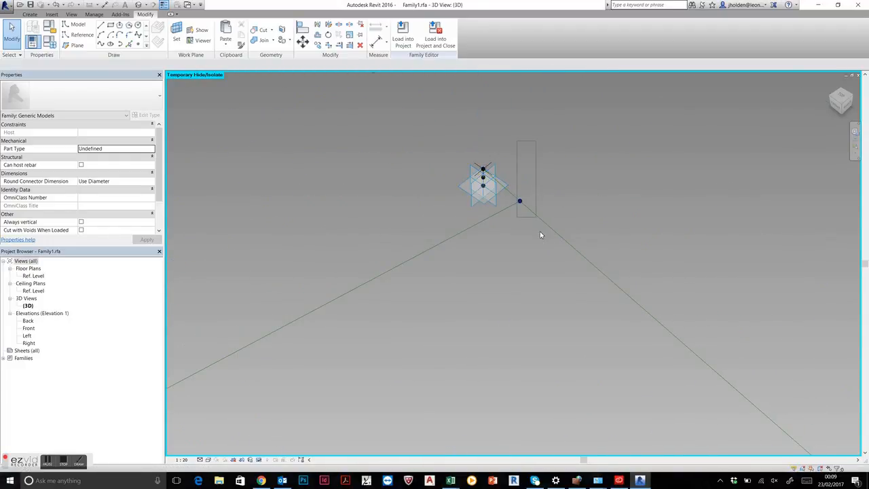
left_click(518, 198)
scroll(518, 199, "up", 2)
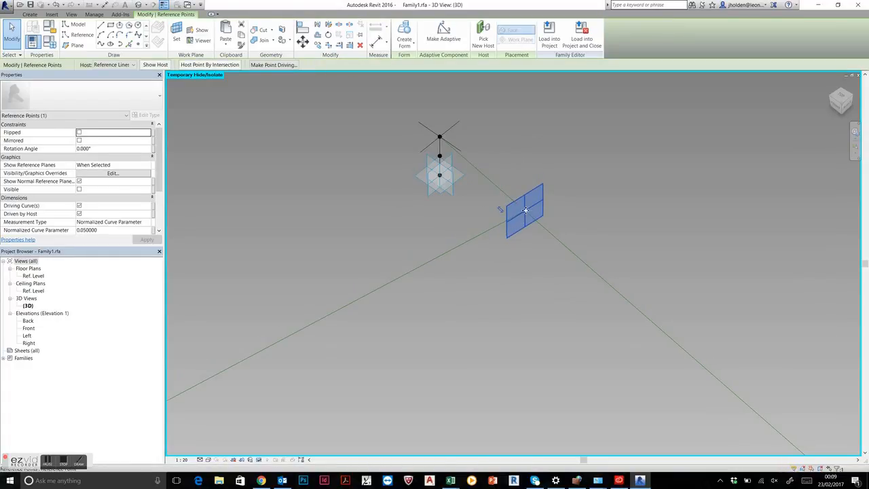
Select the closed chain of four reference lines and isolate it temporarily
scroll(523, 216, "down", 5)
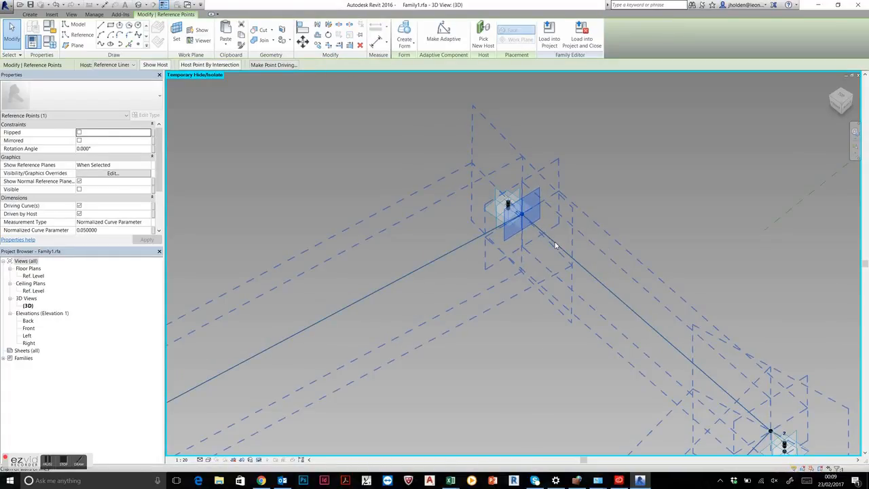
scroll(555, 245, "down", 2)
middle_click_drag(552, 236, 523, 170)
left_click(524, 170)
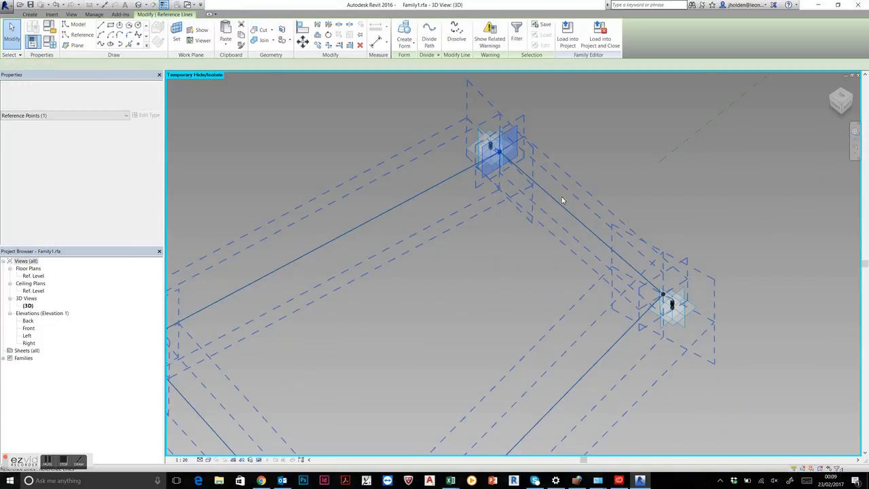
scroll(562, 201, "down", 2)
left_click(614, 177)
key("Tab")
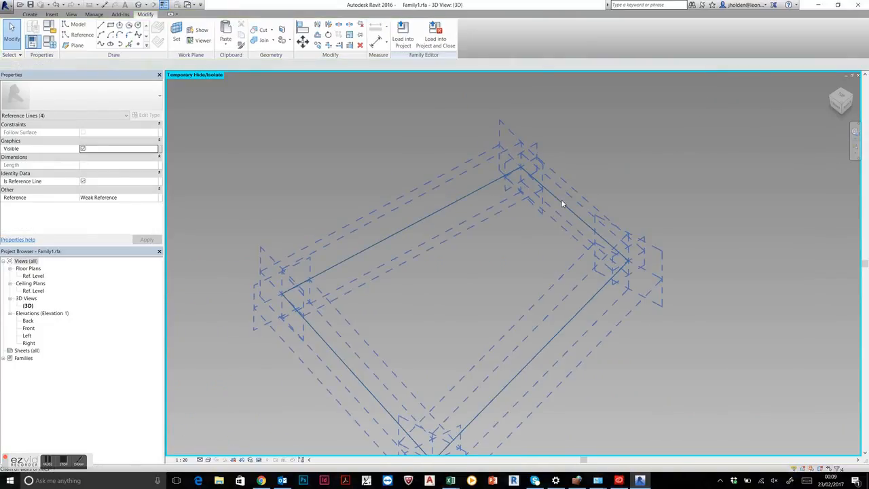
Try resetting the temporary hide/isolate and undo the visibility changes
left_click(618, 167)
key("h")
key("r")
scroll(534, 194, "up", 2)
key("Tab")
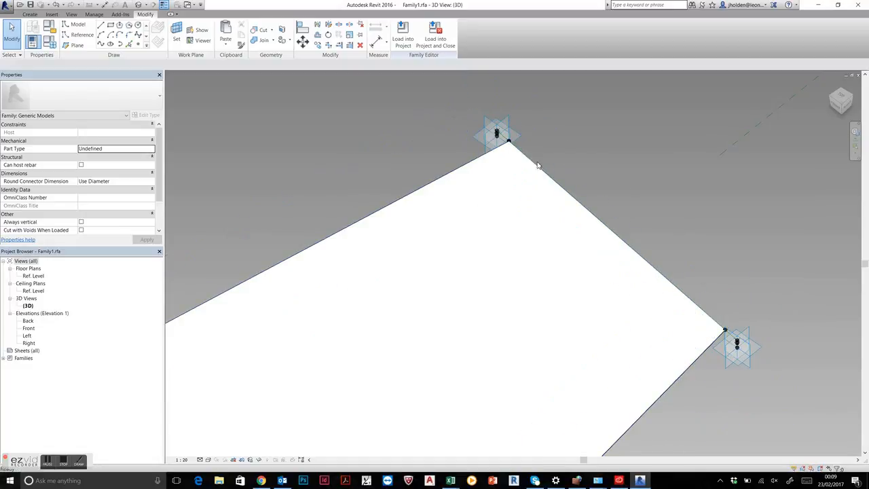
key("ctrl+z")
key("ctrl+z")
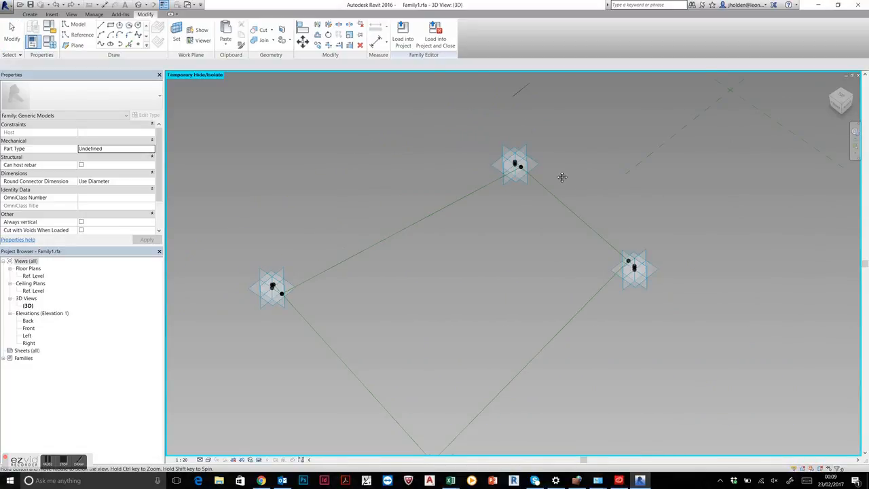
Look over the four adaptive points and the reference-line corners beside them
scroll(558, 172, "down", 2)
scroll(545, 163, "up", 3)
key("Tab")
key("Escape")
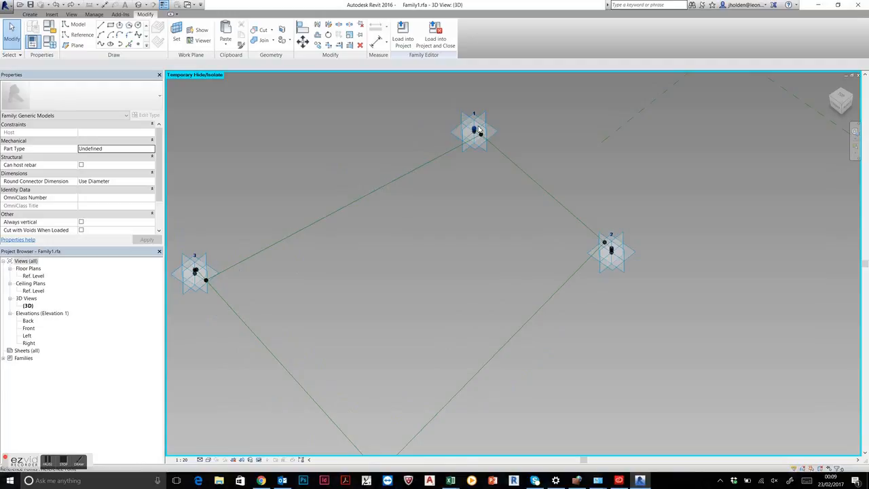
scroll(422, 233, "down", 3)
middle_click_drag(422, 233, 498, 175)
key("Tab")
scroll(363, 212, "up", 1)
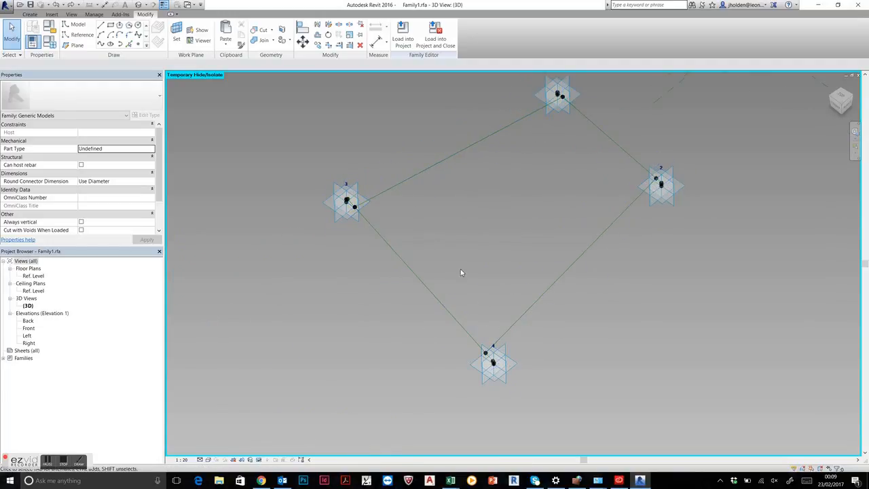
middle_click_drag(545, 130, 520, 127)
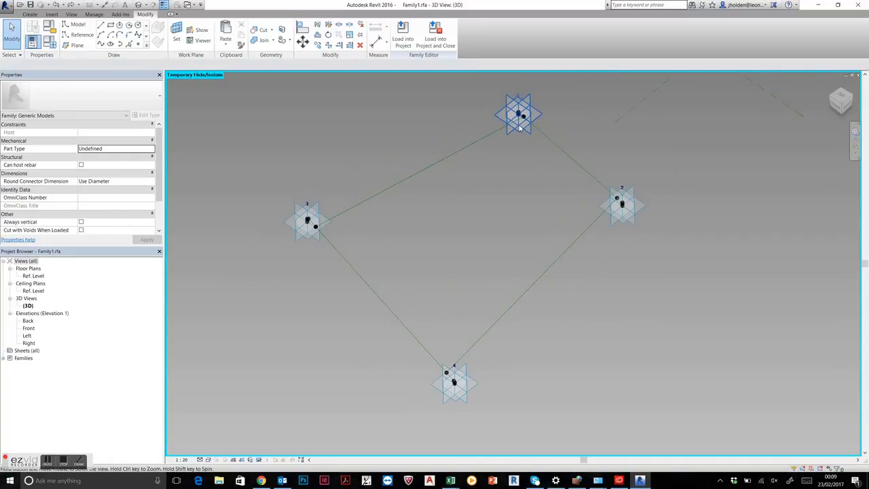
Select the chain of four reference lines and restore the temporarily hidden surface they bound
key("Tab")
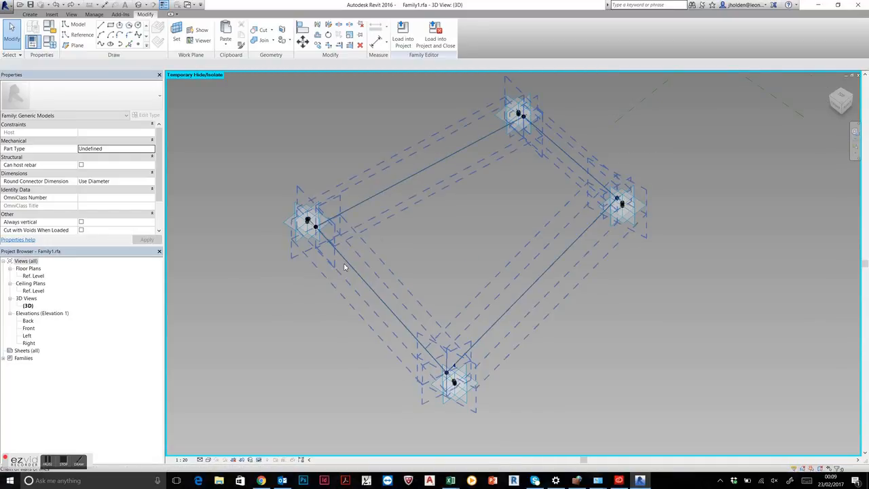
key("Tab")
left_click(490, 137)
key("c")
key("f")
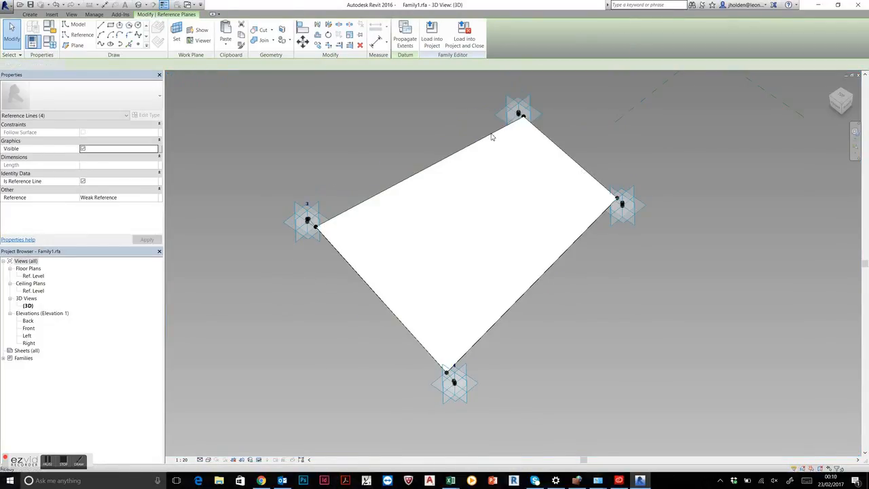
Examine the surface and its four boundary reference lines between the adaptive points
left_click(552, 161)
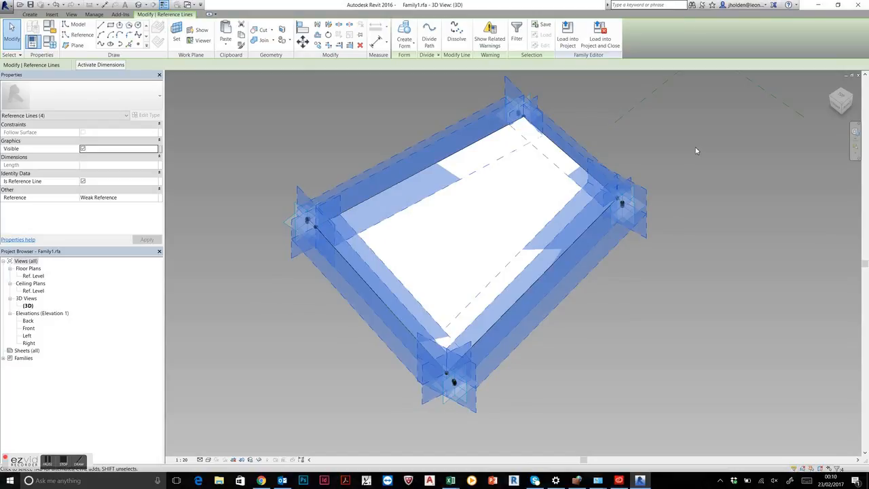
left_click(696, 151)
mouse_move(498, 212)
middle_mouse_down("shift")
mouse_move(518, 185)
mouse_move(495, 220)
mouse_move(486, 218)
middle_mouse_up("shift")
mouse_move(547, 237)
middle_mouse_down("shift")
mouse_move(537, 241)
mouse_move(577, 277)
mouse_move(624, 285)
mouse_move(566, 236)
mouse_move(640, 304)
mouse_move(549, 251)
middle_mouse_up("shift")
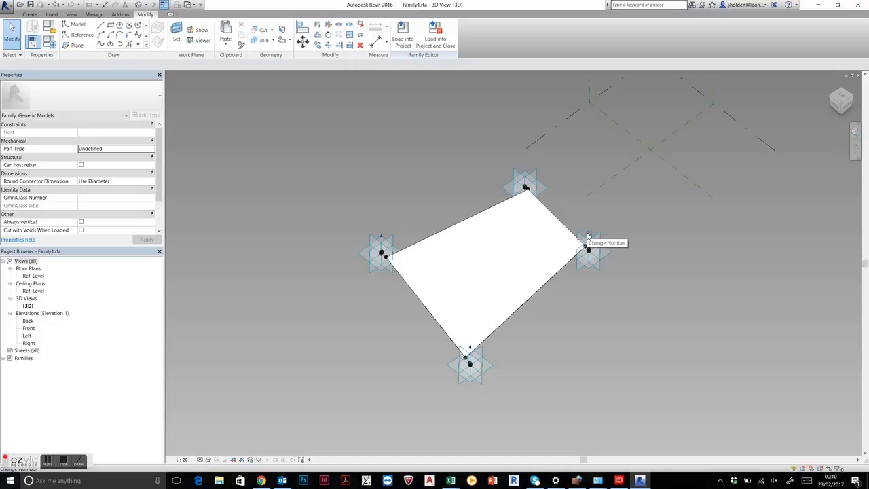
middle_click_drag(559, 251, 502, 204, "shift")
scroll(514, 252, "up", 5)
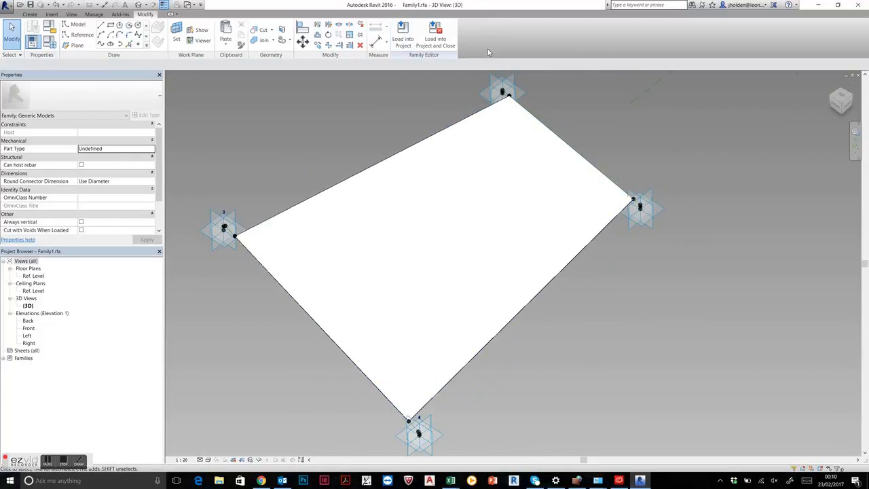
Load the family into Project2, overwriting the existing version and its parameter values
left_click(403, 34)
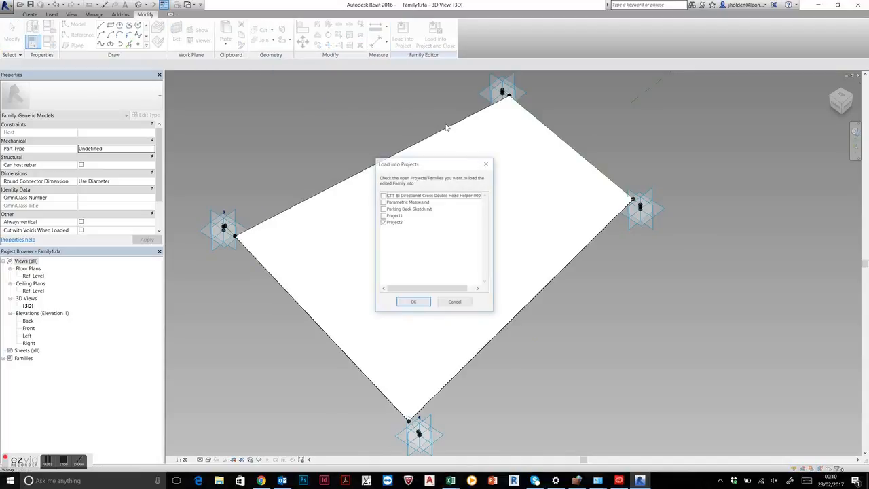
left_click(415, 307)
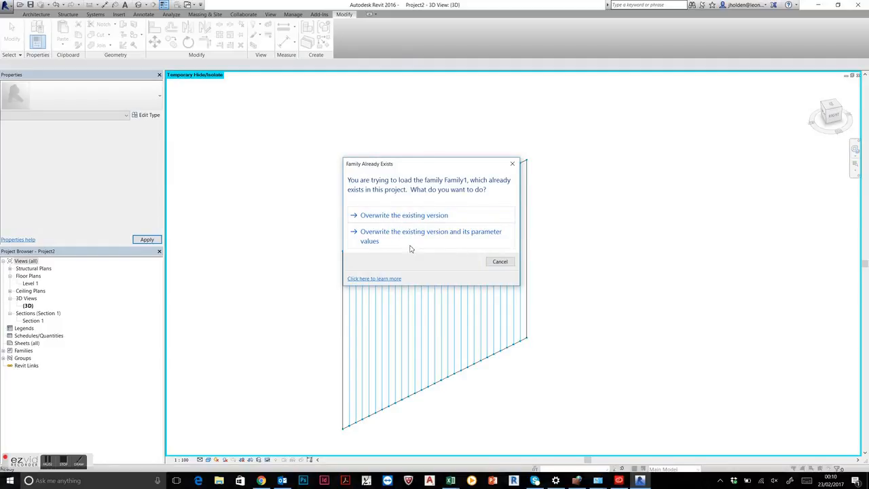
left_click(419, 239)
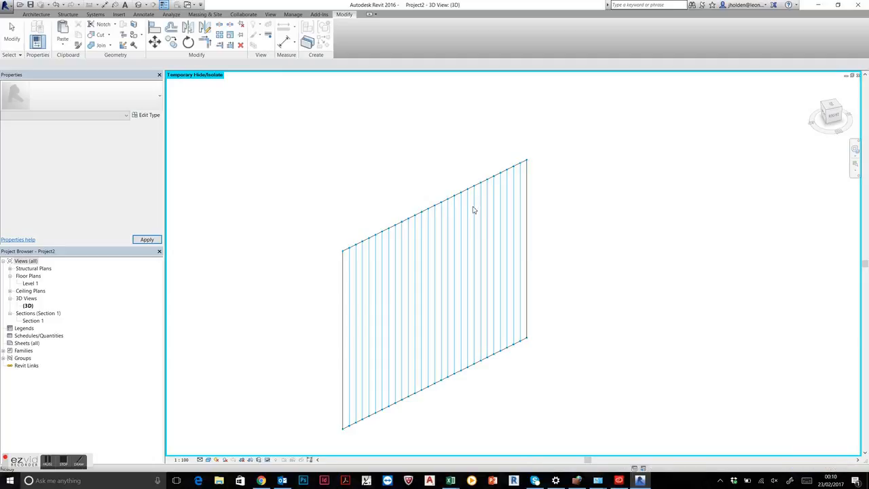
Find Family1 among the project's Generic Models families and select its Family1 type
left_click(4, 350)
left_click(29, 298)
scroll(27, 348, "down", 1)
left_click(17, 350)
left_click(9, 350)
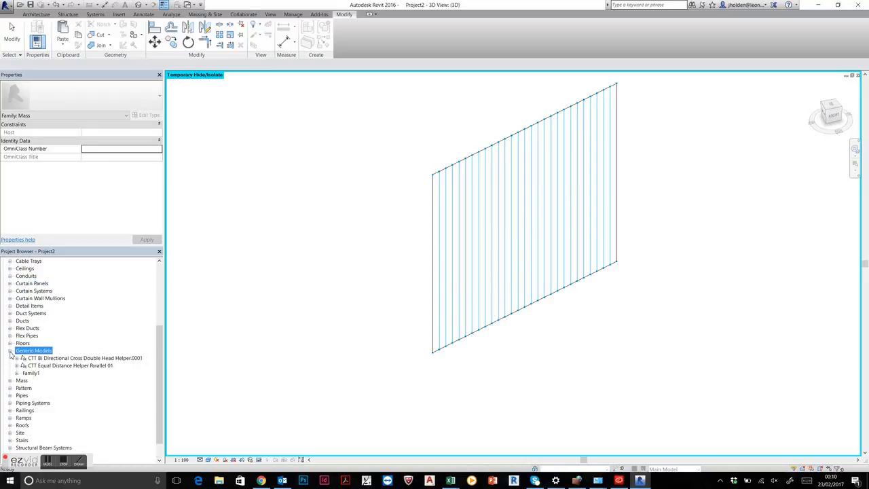
left_click(59, 360)
left_click(59, 366)
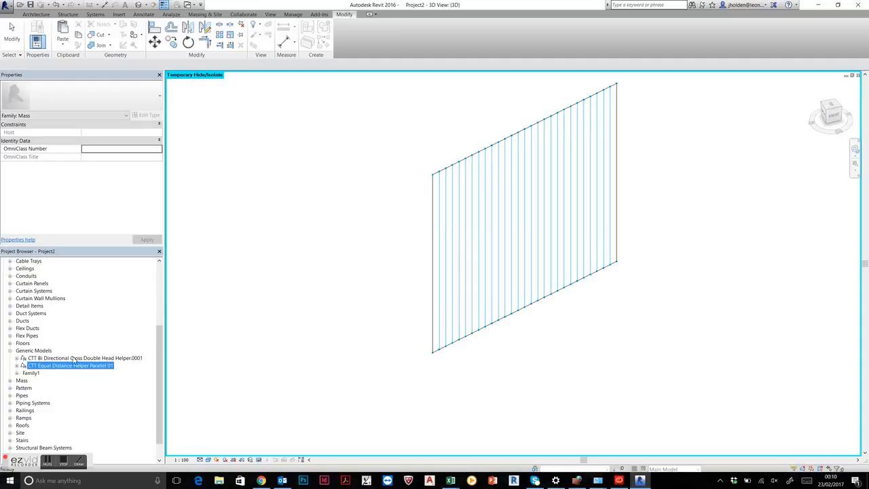
left_click(16, 373)
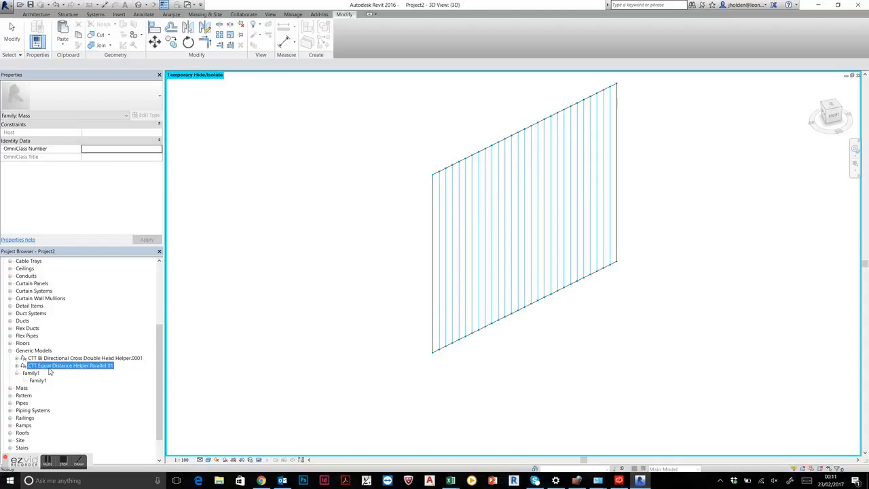
left_click(38, 381)
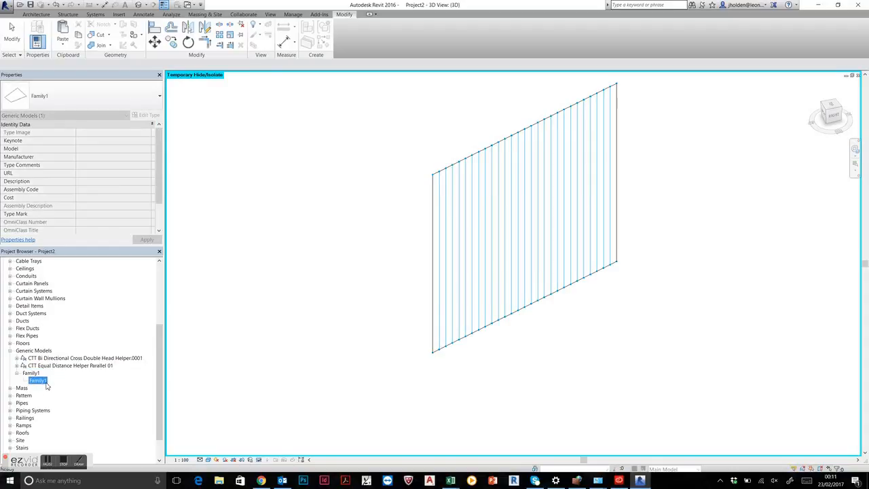
Place one Family1 instance on the divided surface, between two adjacent nodes on its top edge and two adjacent nodes on its bottom edge
right_click(45, 385)
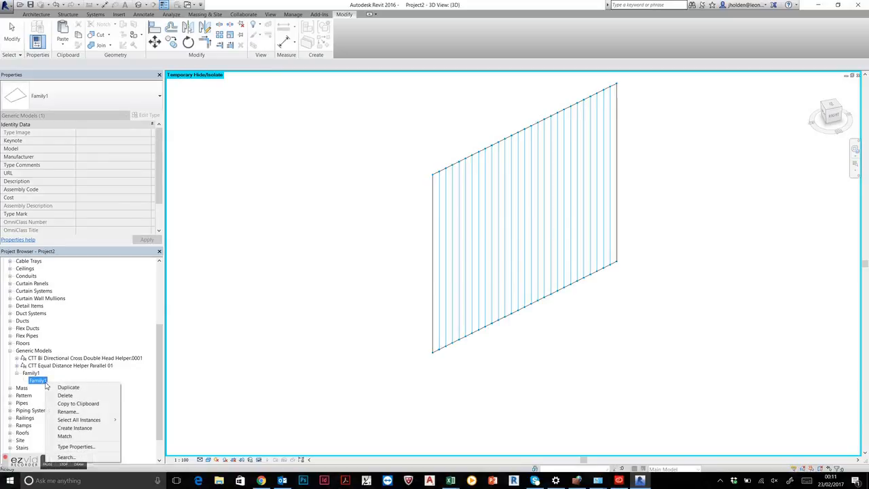
left_click(86, 429)
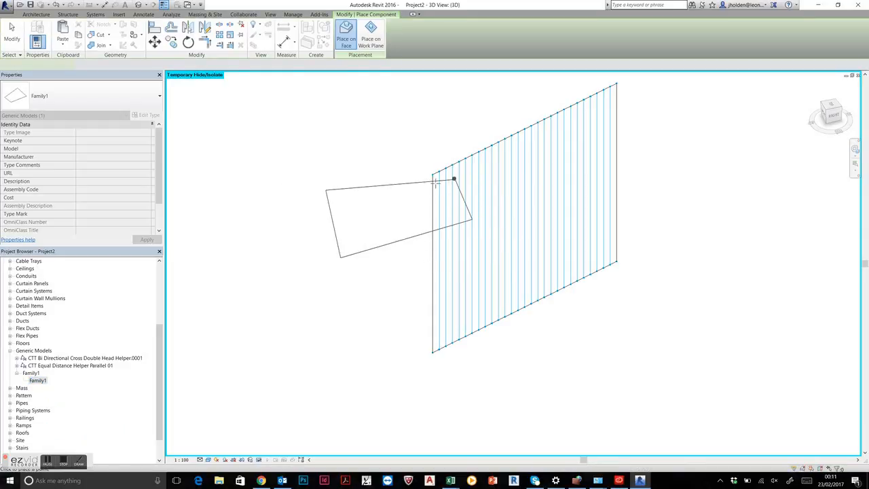
middle_click_drag(434, 214, 394, 215)
scroll(395, 215, "up", 2)
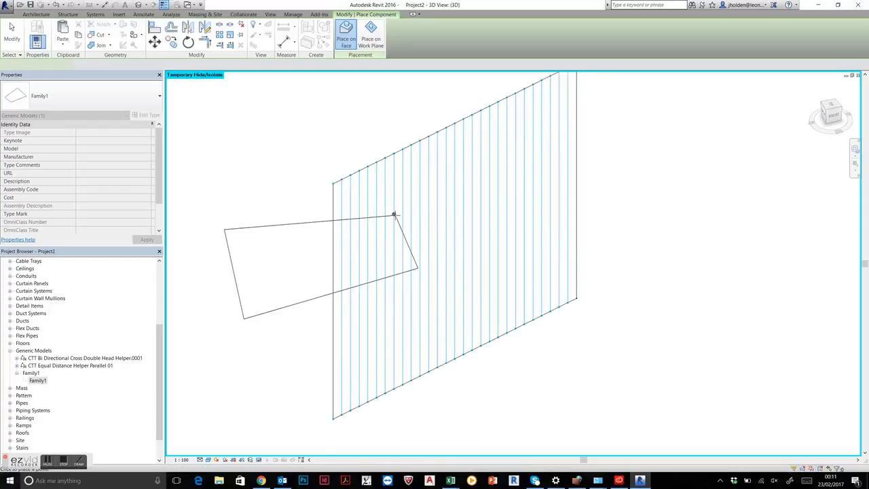
left_click(374, 155)
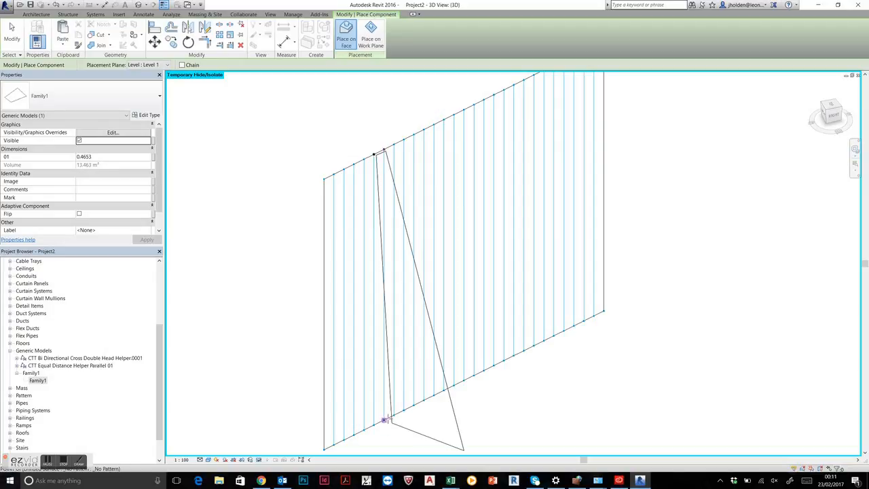
left_click(392, 416)
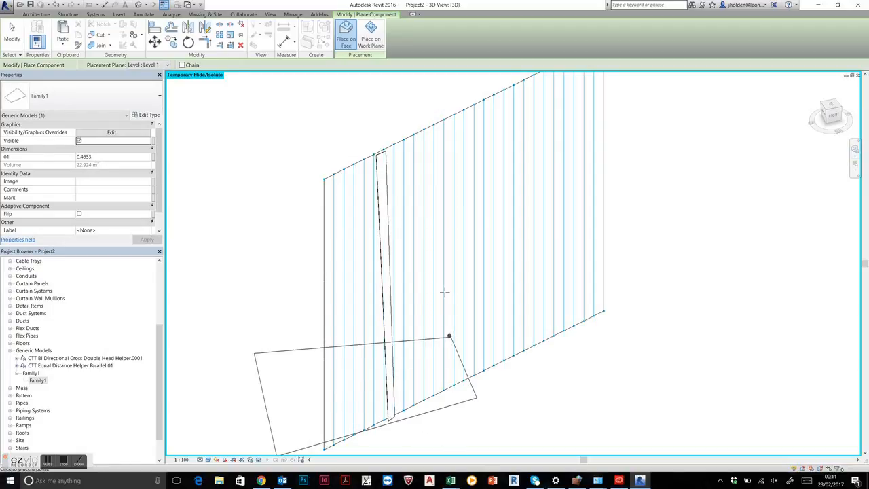
key("Escape")
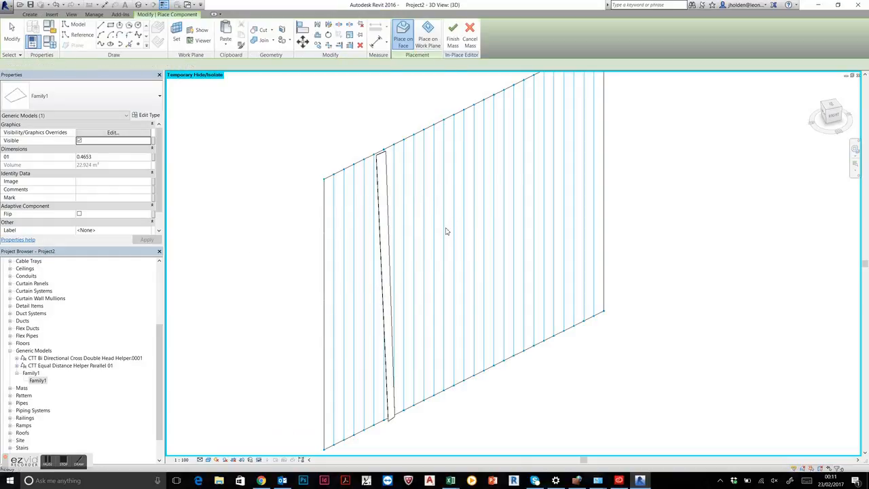
key("Escape")
Repeat the placed fin component across the whole divided surface
middle_click_drag(441, 260, 473, 275, "shift")
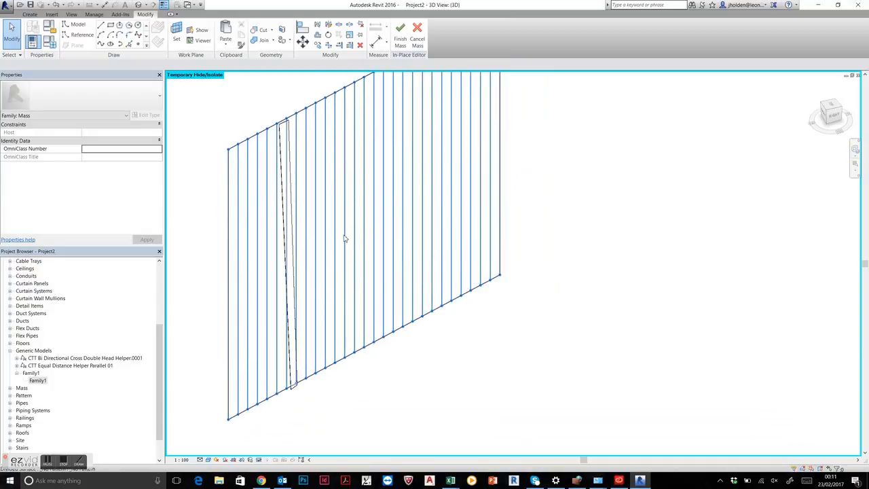
middle_click_drag(344, 239, 389, 258)
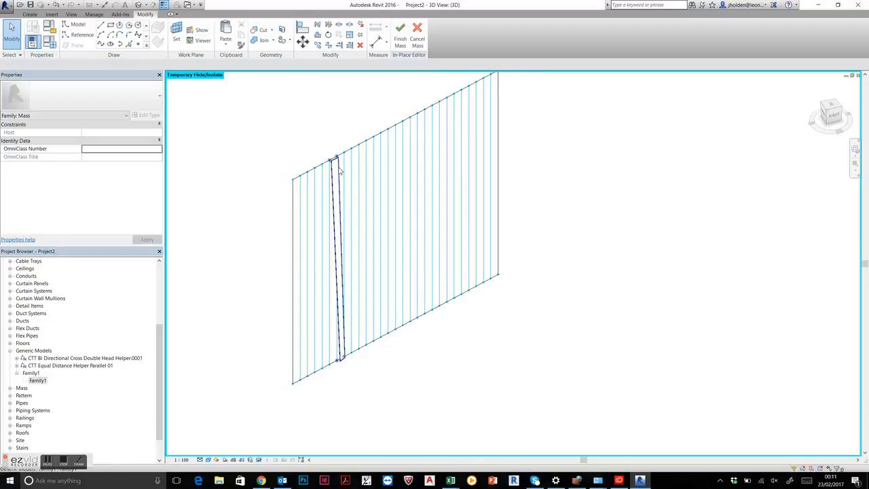
scroll(340, 171, "up", 2)
left_click(339, 171)
scroll(397, 192, "up", 4)
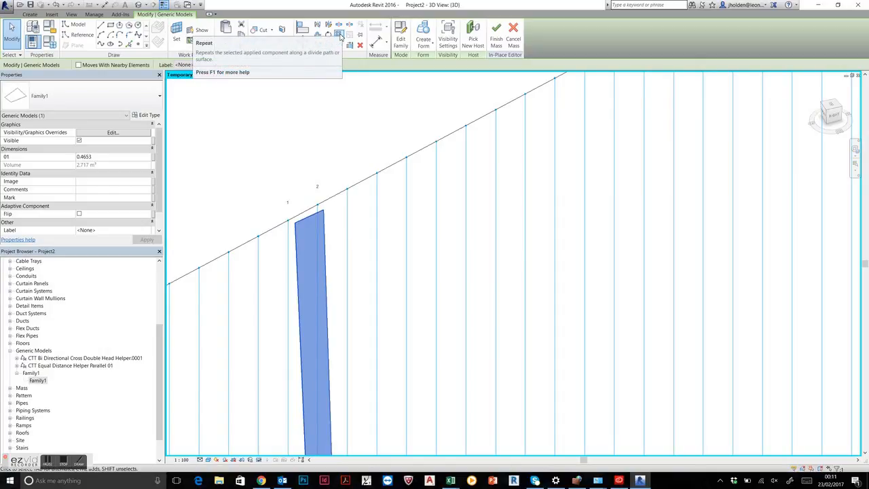
left_click(339, 35)
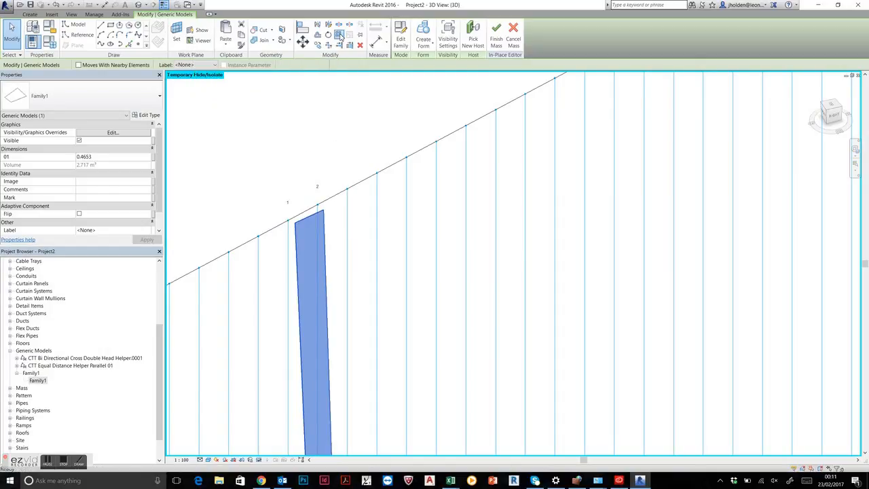
scroll(367, 213, "down", 2)
scroll(367, 212, "down", 3)
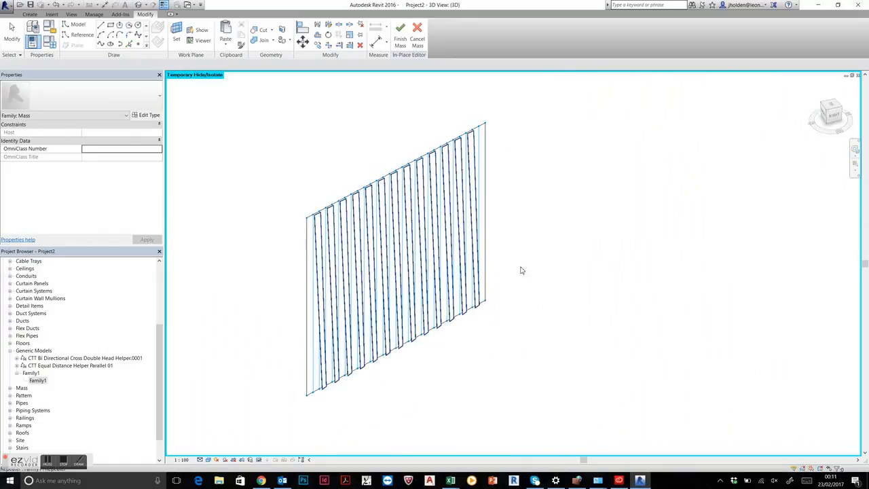
Set the divided surface's V grid maximum spacing distance to 1.0000
middle_click_drag(576, 287, 478, 261, "shift")
scroll(486, 173, "up", 3)
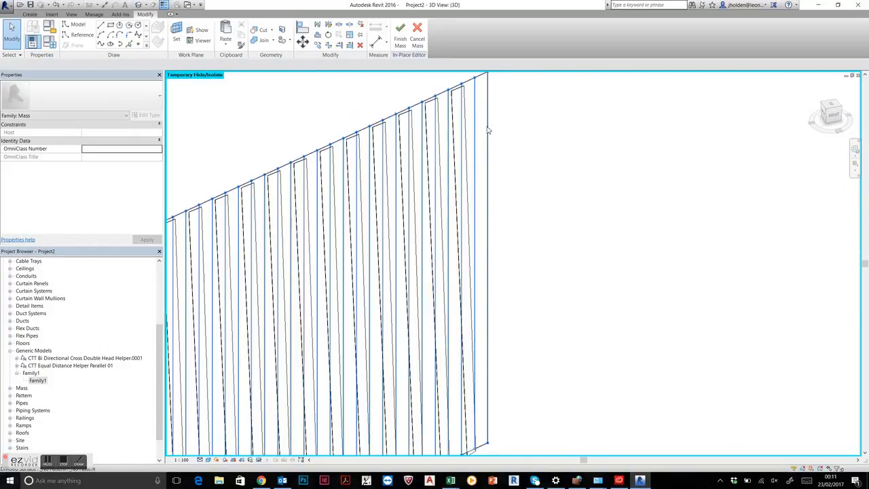
left_click(500, 159)
scroll(486, 236, "down", 3)
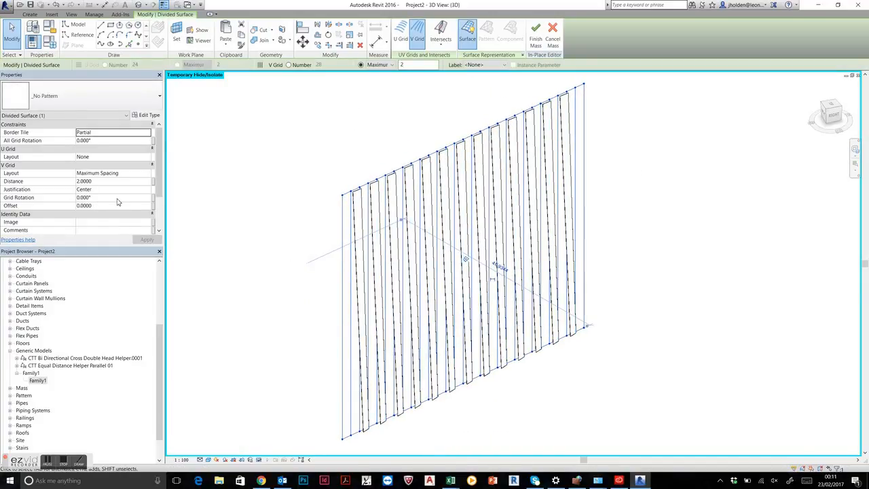
scroll(161, 170, "down", 1)
left_click(115, 165)
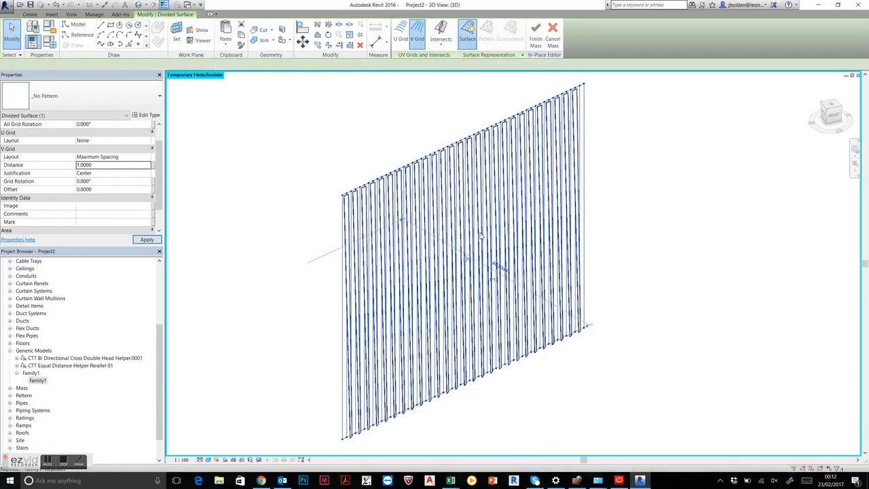
Select the last repeated fin at the façade's end and examine how it meets the grid nodes
middle_click_drag(520, 314, 591, 335, "shift")
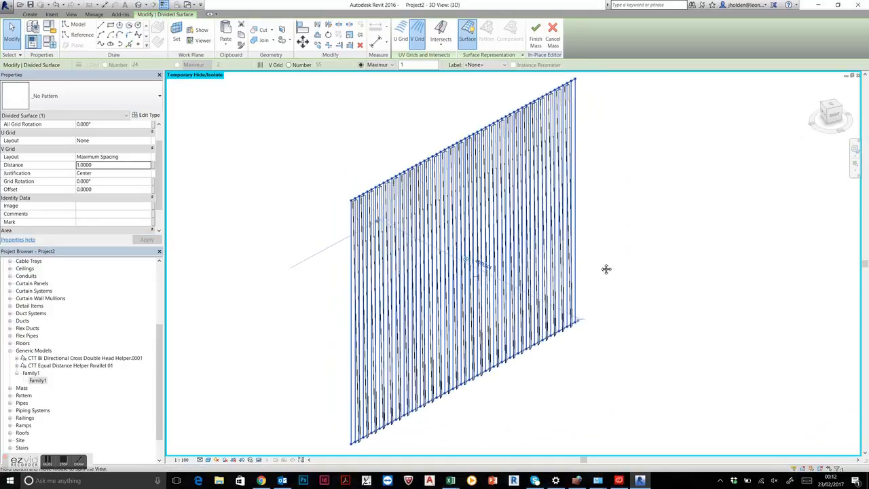
scroll(604, 213, "up", 4)
middle_click_drag(594, 283, 568, 445)
scroll(523, 156, "up", 3)
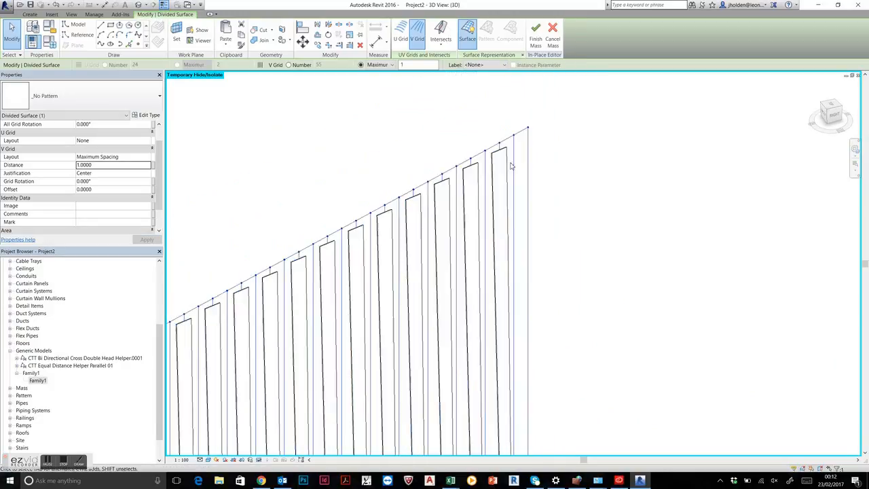
left_click(519, 208)
scroll(543, 216, "down", 4)
middle_click_drag(548, 220, 544, 256, "shift")
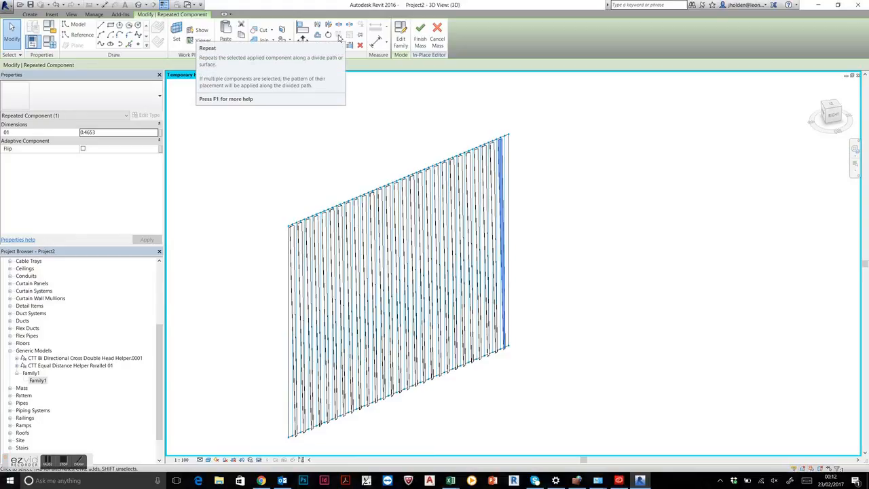
scroll(520, 184, "up", 5)
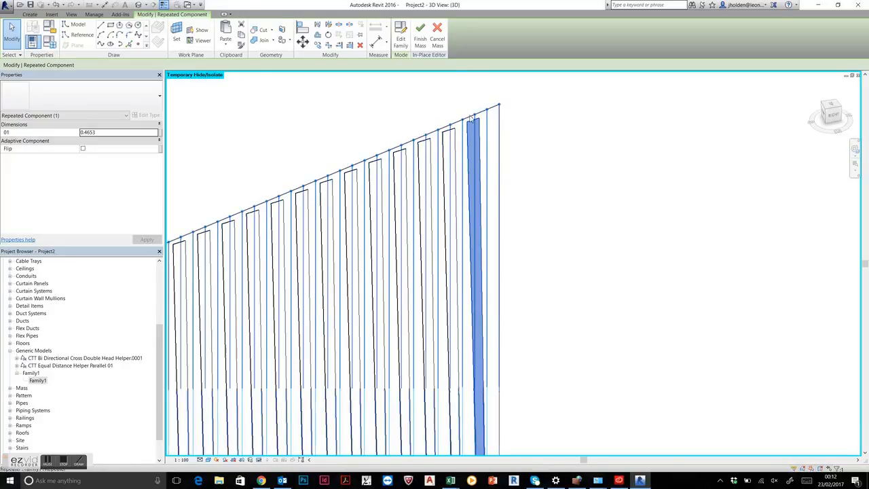
scroll(456, 154, "down", 2)
middle_click_drag(445, 190, 418, 136)
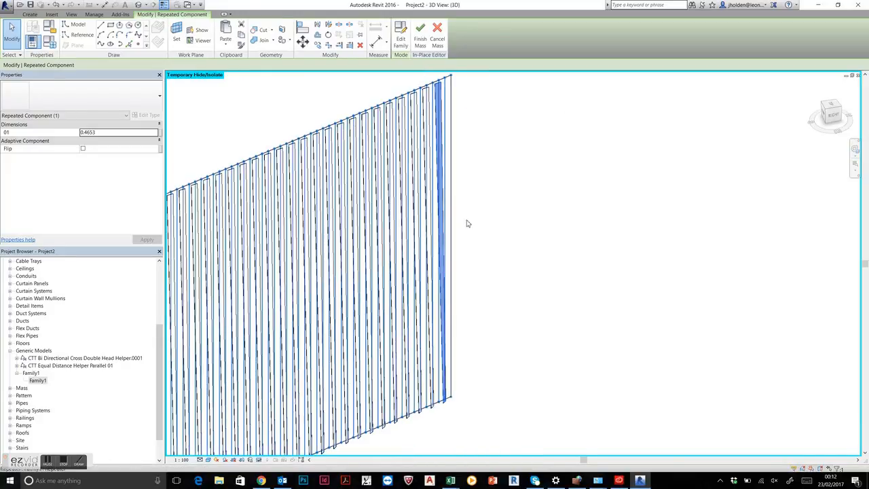
scroll(543, 213, "down", 2)
middle_click_drag(568, 246, 669, 214)
middle_click_drag(560, 248, 573, 243, "shift")
scroll(606, 149, "up", 2)
middle_click_drag(623, 163, 612, 210)
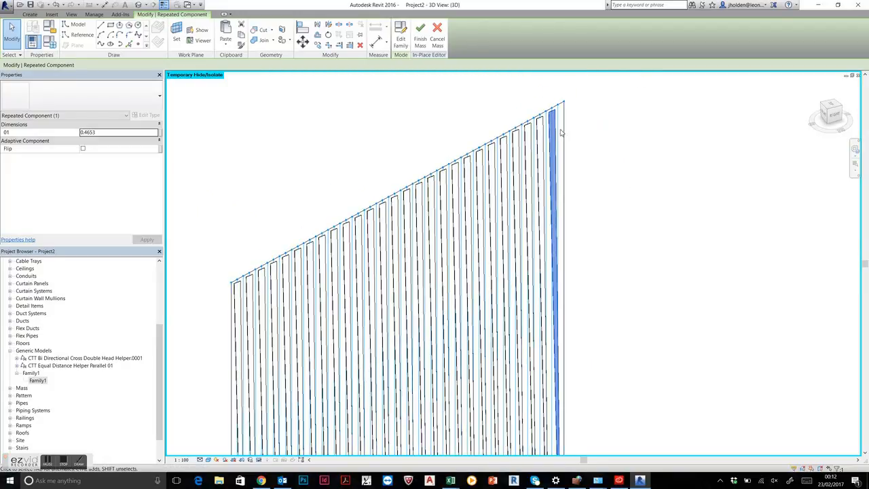
scroll(543, 115, "up", 3)
scroll(541, 115, "up", 1)
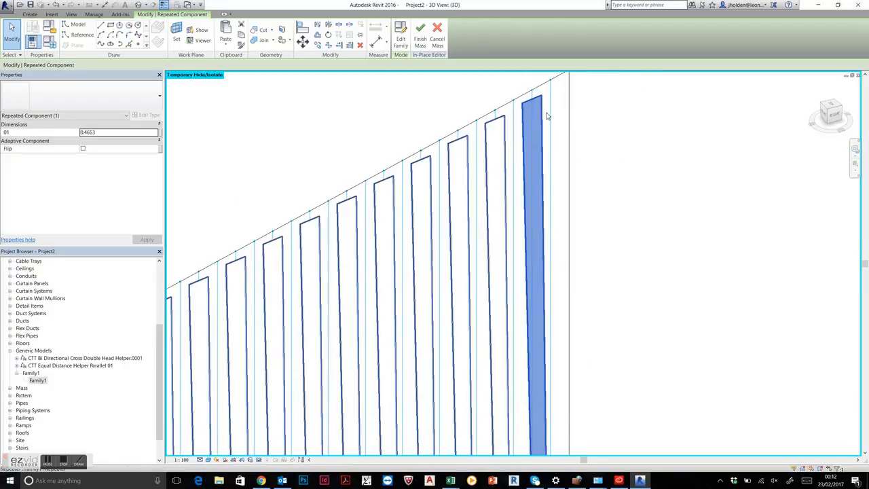
Remove the repeater from the fins and select individual fins as separate components
left_click(582, 139)
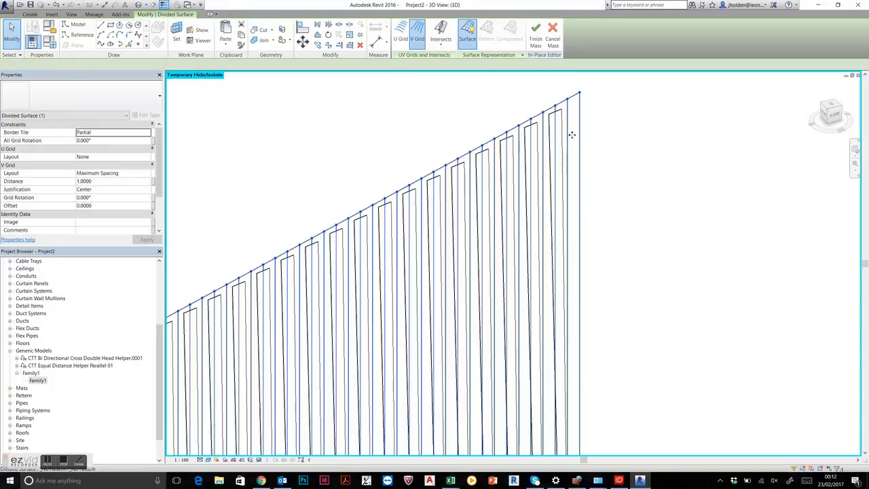
scroll(571, 135, "up", 2)
left_click(560, 176)
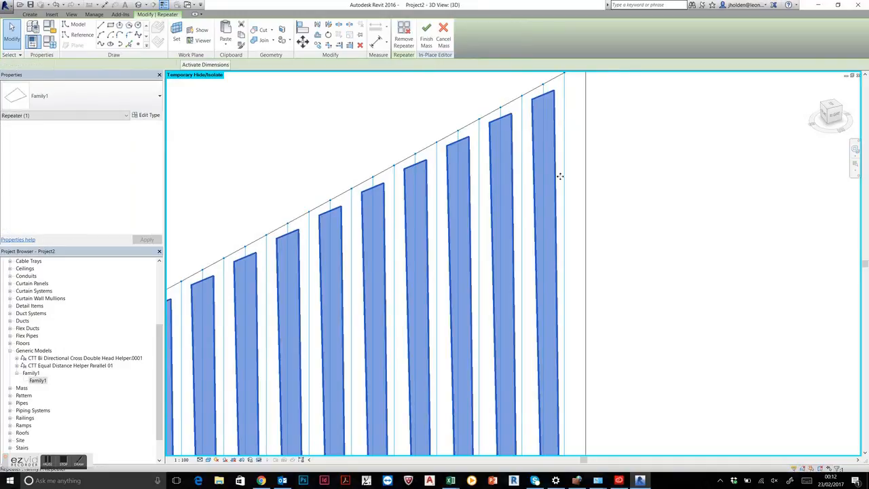
scroll(560, 176, "down", 5)
mouse_move(617, 231)
middle_mouse_down("shift")
mouse_move(624, 224)
mouse_move(614, 230)
middle_mouse_up("shift")
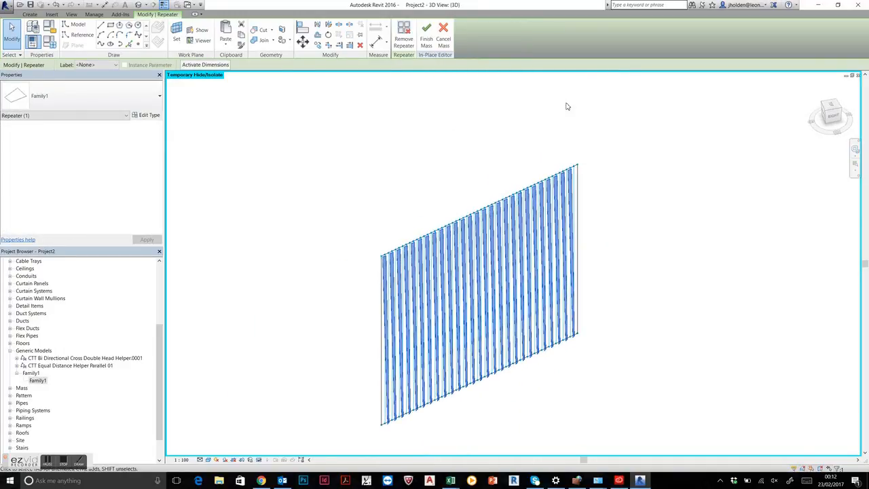
scroll(567, 144, "up", 3)
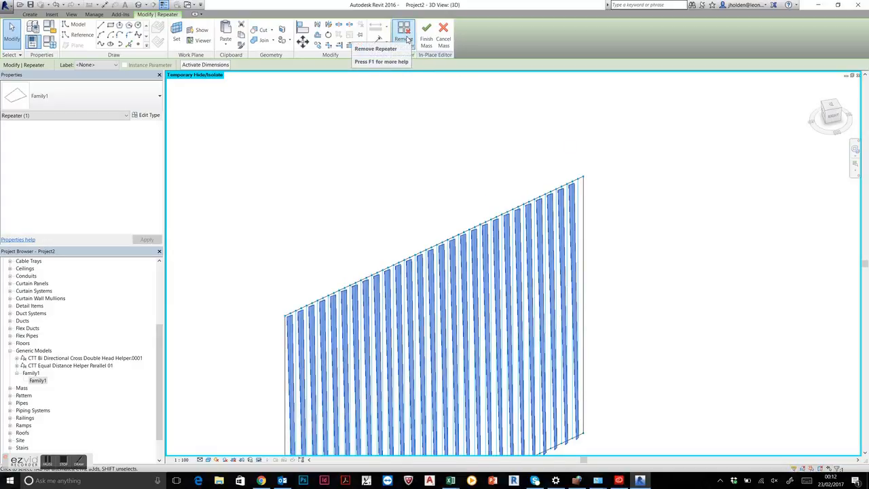
left_click(408, 41)
scroll(579, 196, "up", 2)
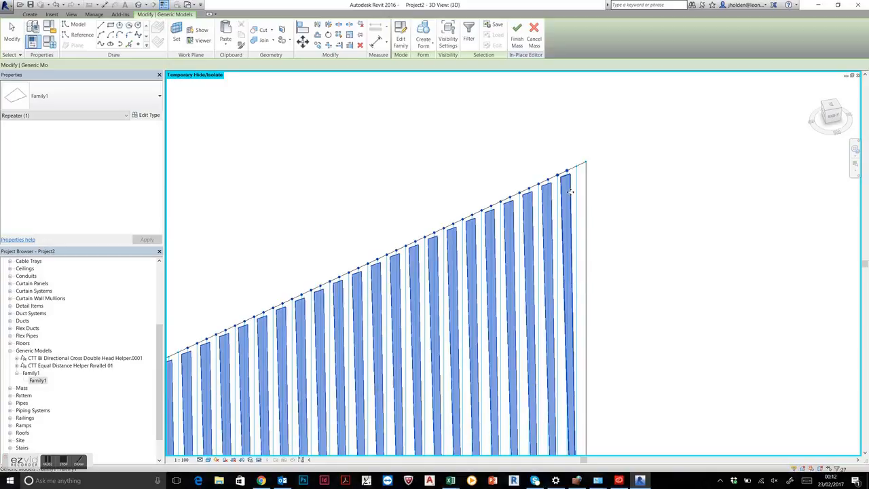
left_click(569, 192)
left_click_drag(555, 194, 520, 216)
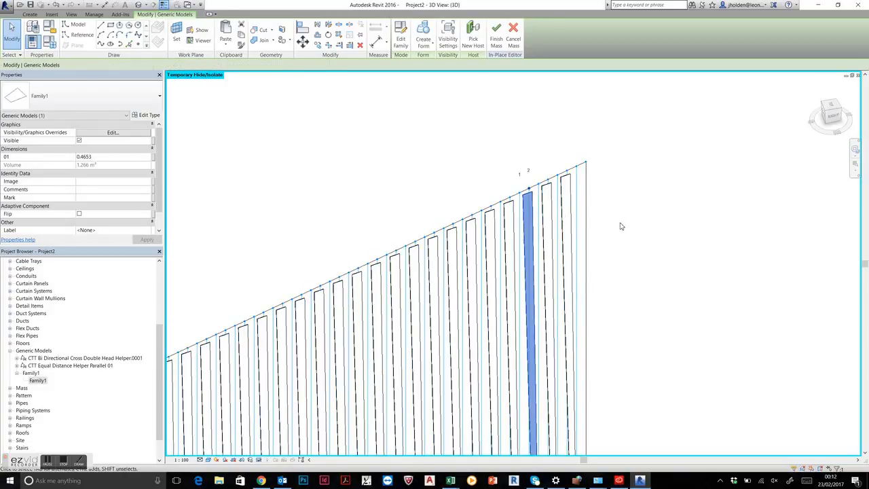
Undo the repeater removal and select the whole fin repeater
scroll(632, 240, "down", 2)
left_click(630, 229)
middle_click_drag(631, 229, 613, 217)
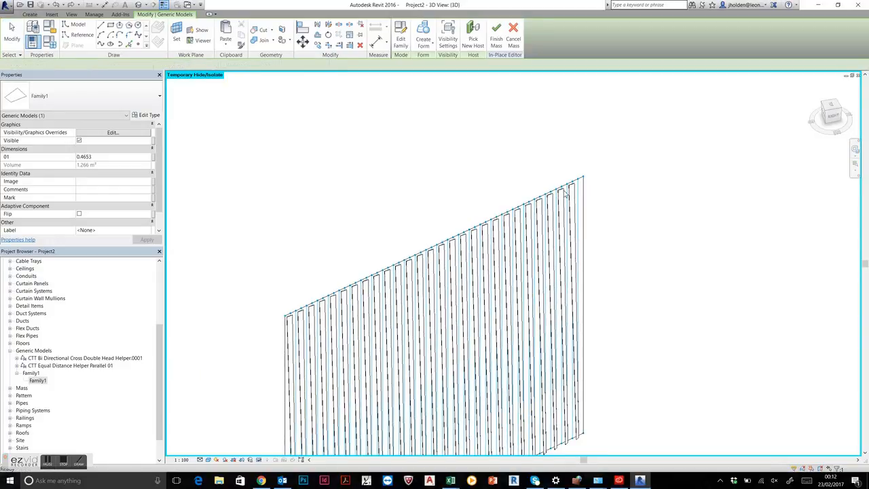
left_click(572, 197)
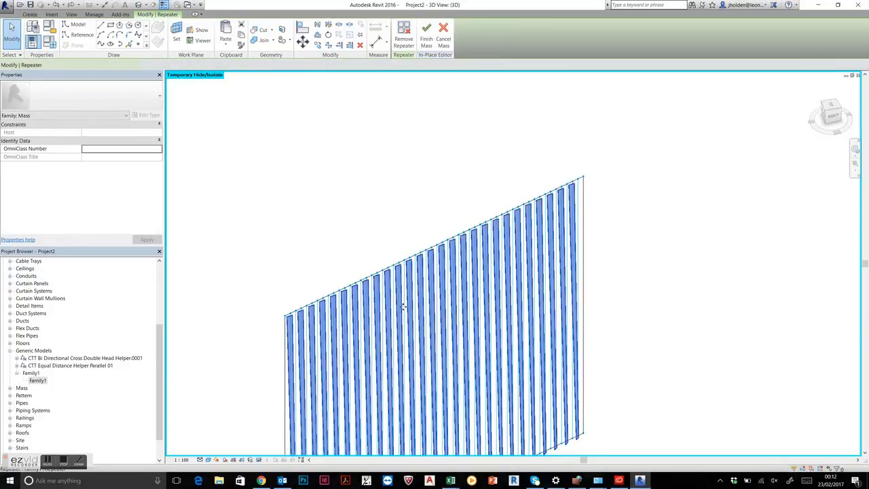
Check the repeated fins and the divided surface from the back, and finish editing the in-place mass
middle_click_drag(640, 297, 627, 254)
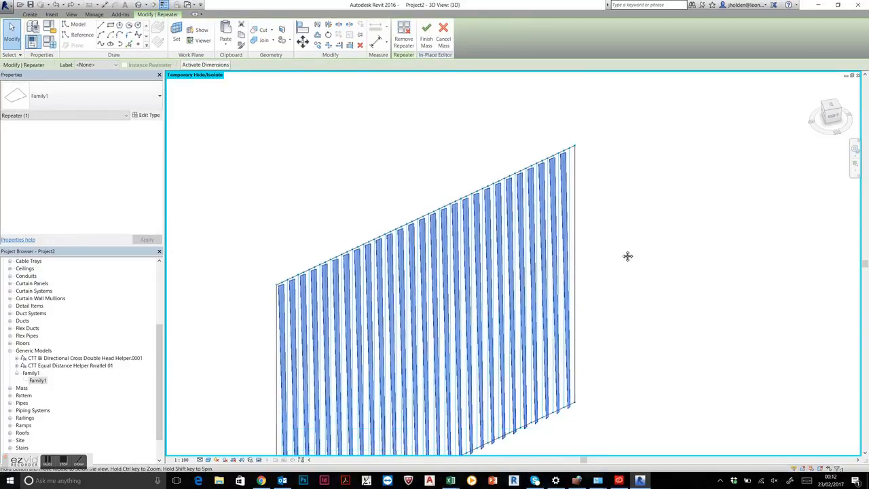
middle_click_drag(605, 337, 660, 260, "shift")
scroll(611, 180, "up", 2)
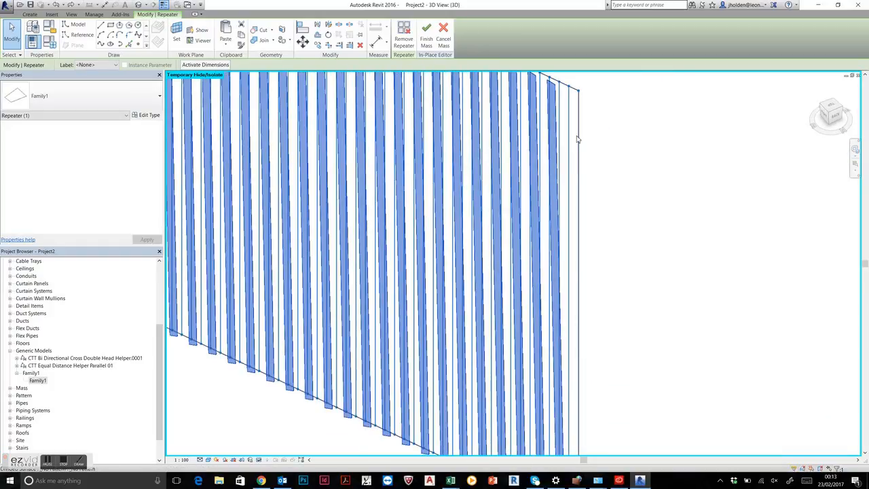
left_click(577, 139)
middle_click_drag(617, 208, 658, 165)
scroll(591, 241, "down", 3)
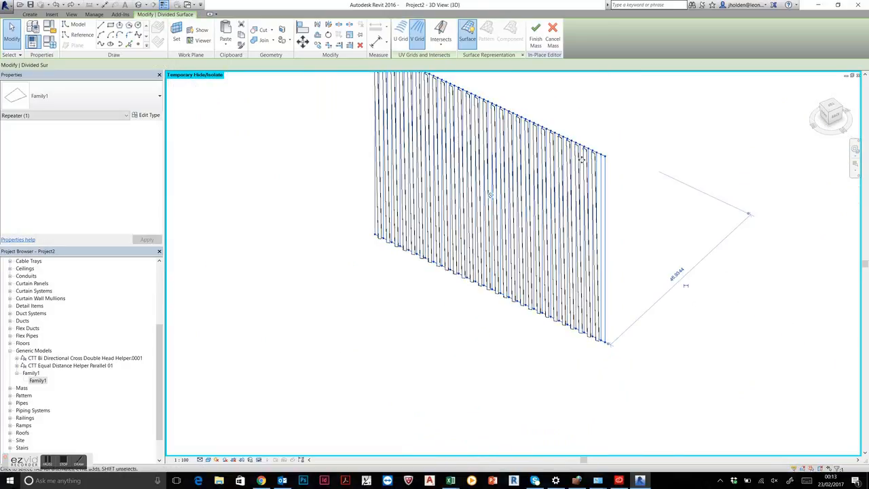
middle_click_drag(582, 159, 570, 289, "shift")
left_click(570, 289)
left_click(400, 35)
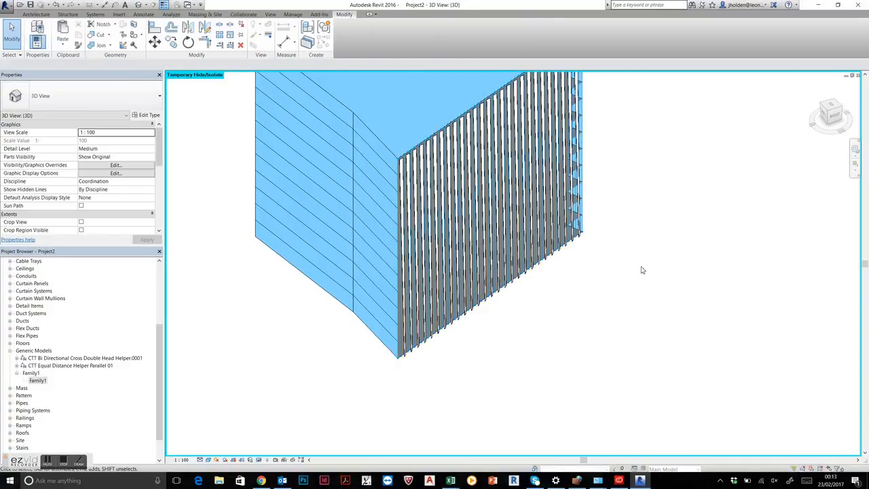
Select the finished building mass together with its repeated façade fins
middle_click_drag(666, 290, 548, 275, "shift")
left_click(464, 263)
scroll(344, 107, "up", 2)
left_click(394, 144)
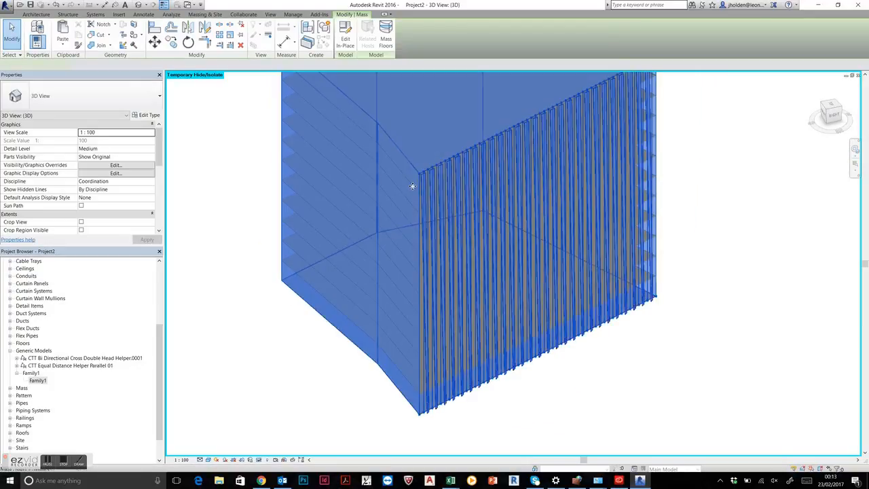
scroll(386, 200, "down", 1)
middle_click_drag(386, 200, 493, 191)
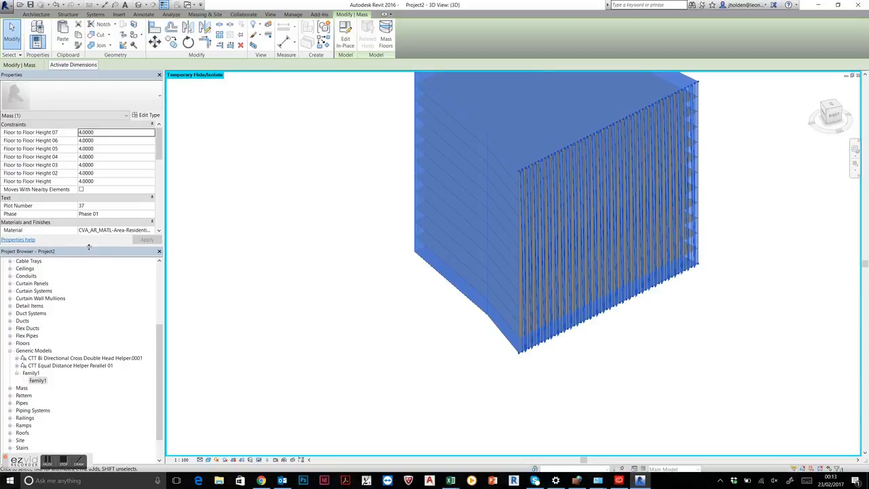
Set the building mass's Floor to Floor Height to 6 m
left_click_drag(100, 367, 99, 367)
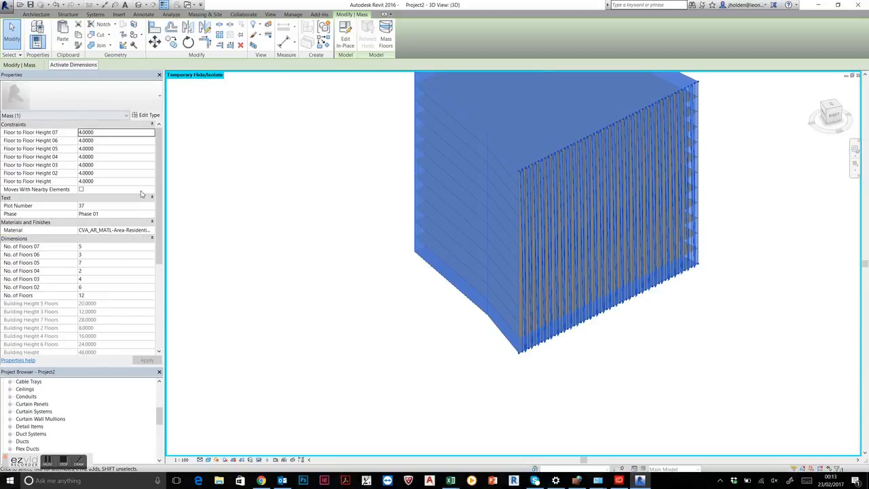
left_click(107, 295)
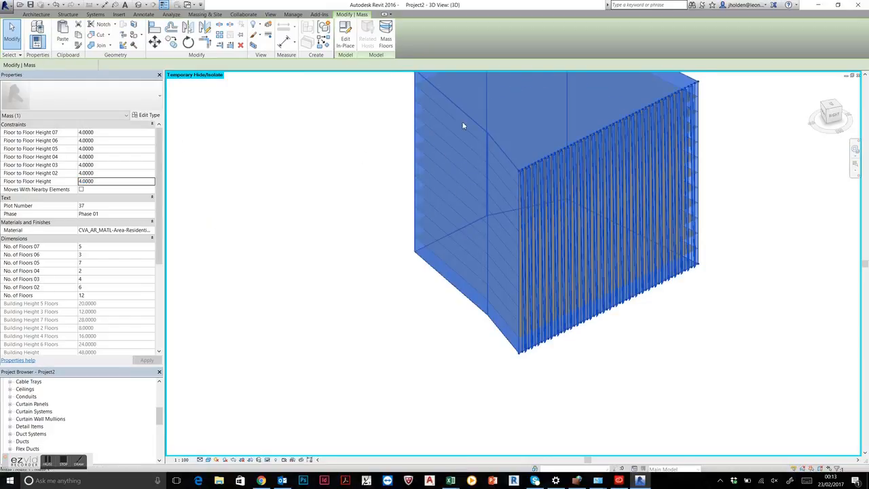
middle_click_drag(252, 259, 300, 278)
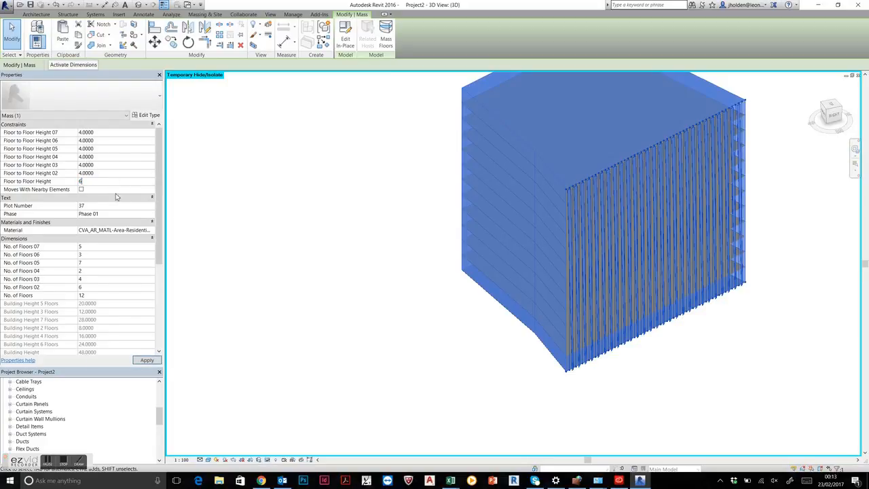
middle_click_drag(436, 197, 583, 199, "shift")
scroll(583, 199, "up", 6)
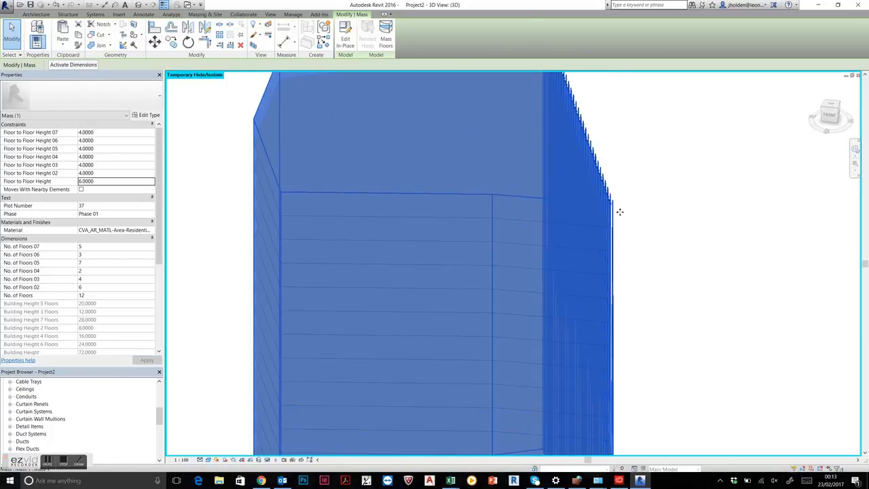
scroll(577, 152, "up", 1)
scroll(602, 200, "up", 3)
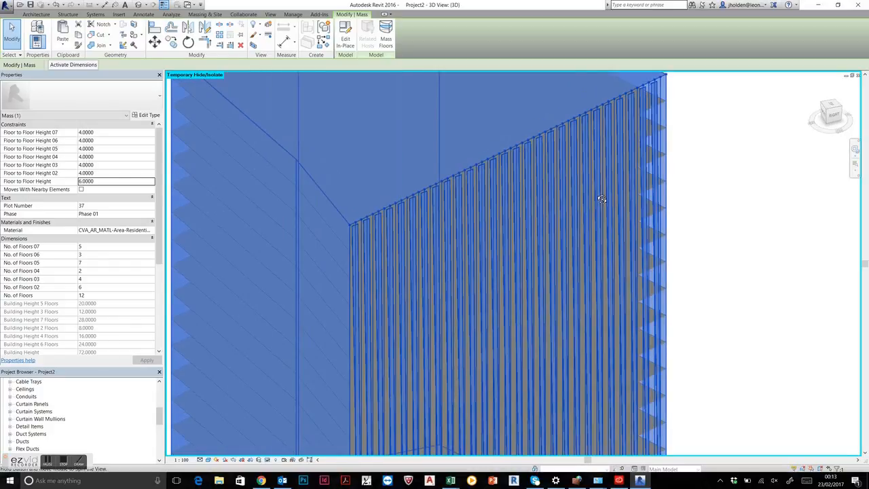
Examine how the repeated fins follow the façade edge at the new floor height, and reselect the mass
left_click(673, 108)
scroll(673, 107, "up", 3)
scroll(640, 103, "up", 2)
left_click(612, 172)
scroll(602, 190, "down", 1)
scroll(602, 189, "down", 4)
scroll(625, 312, "down", 2)
middle_click_drag(625, 313, 600, 182)
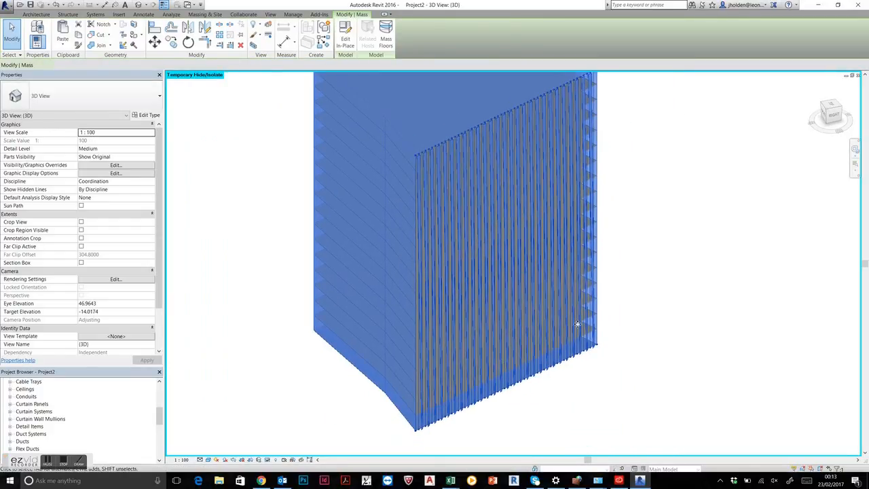
Edit the mass in place and select the divided surface behind the fins
left_click(345, 39)
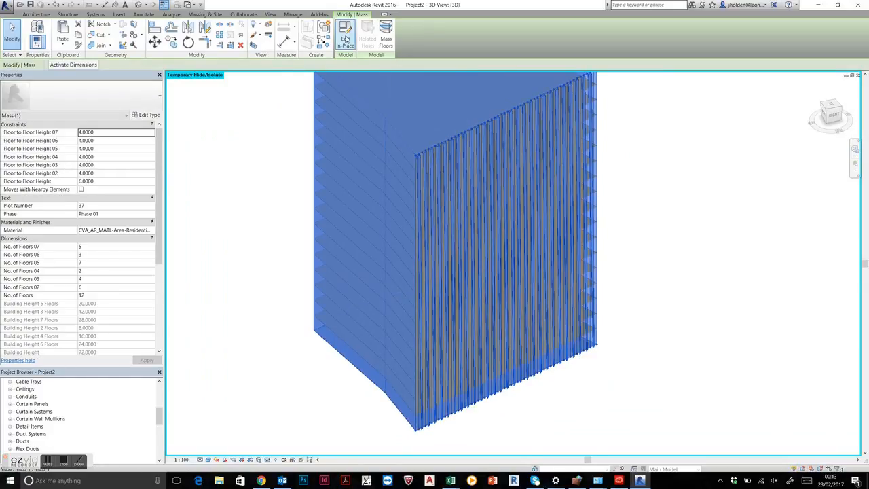
scroll(613, 95, "up", 3)
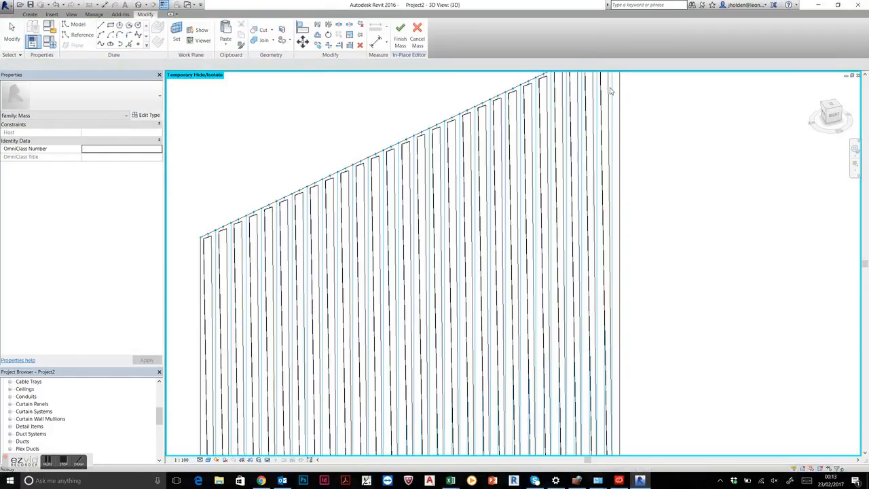
left_click(613, 96)
scroll(613, 99, "up", 2)
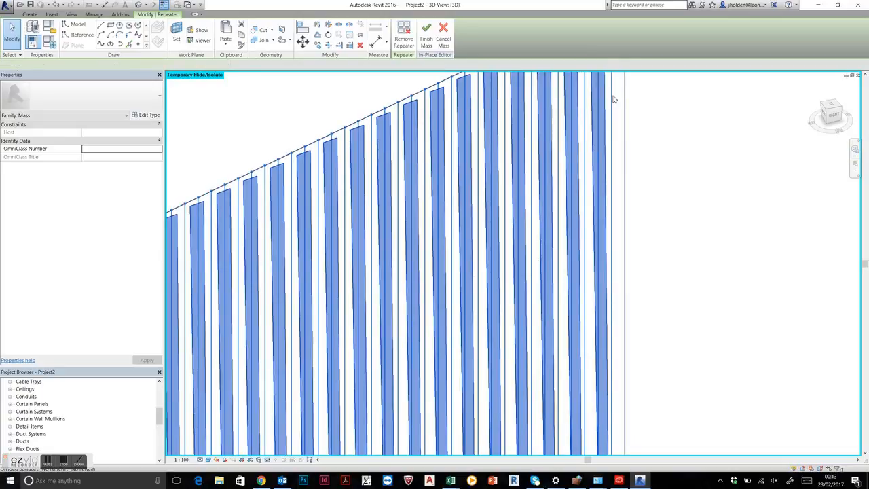
left_click(613, 96)
scroll(454, 144, "down", 4)
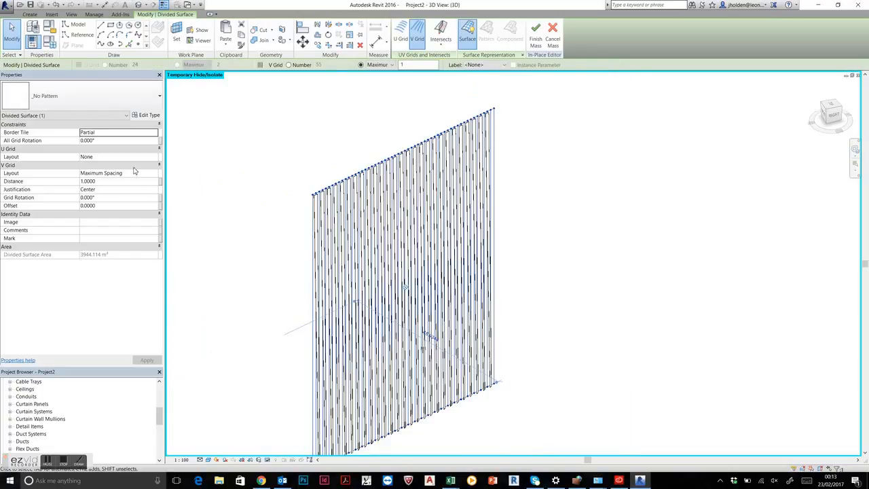
Set the divided surface's U grid layout to Fixed Number with 4 divisions
left_click(155, 157)
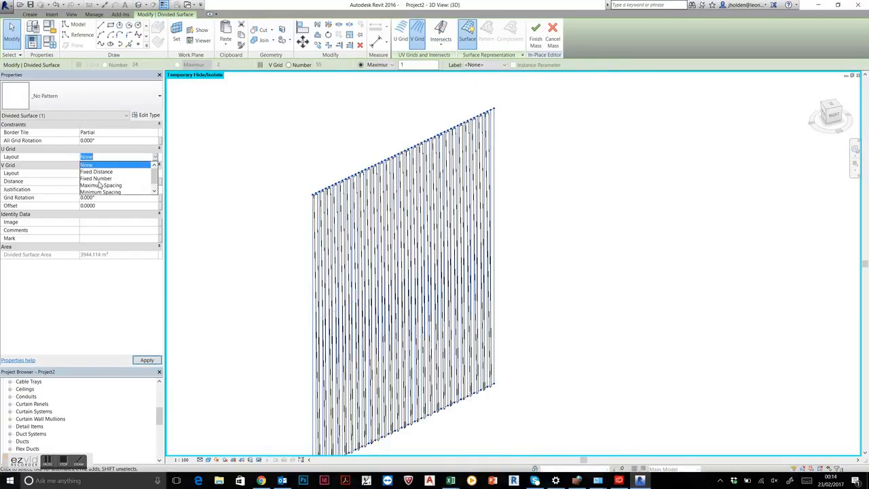
left_click(96, 179)
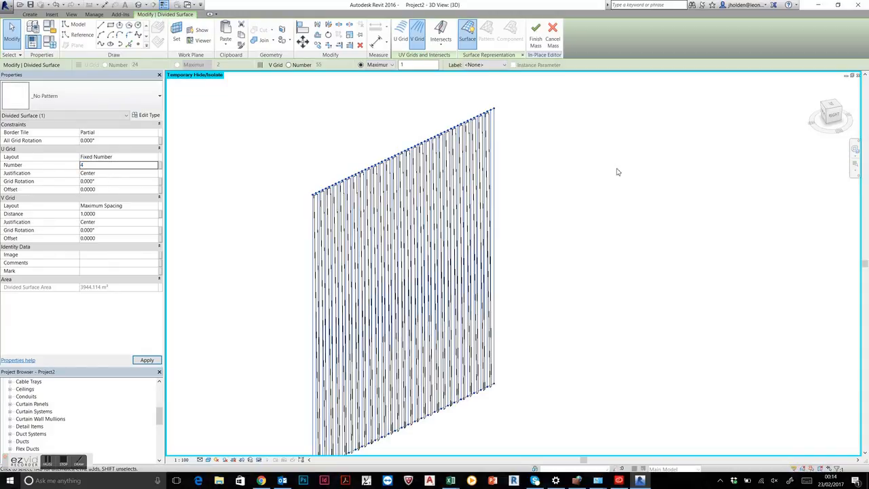
left_click(588, 243)
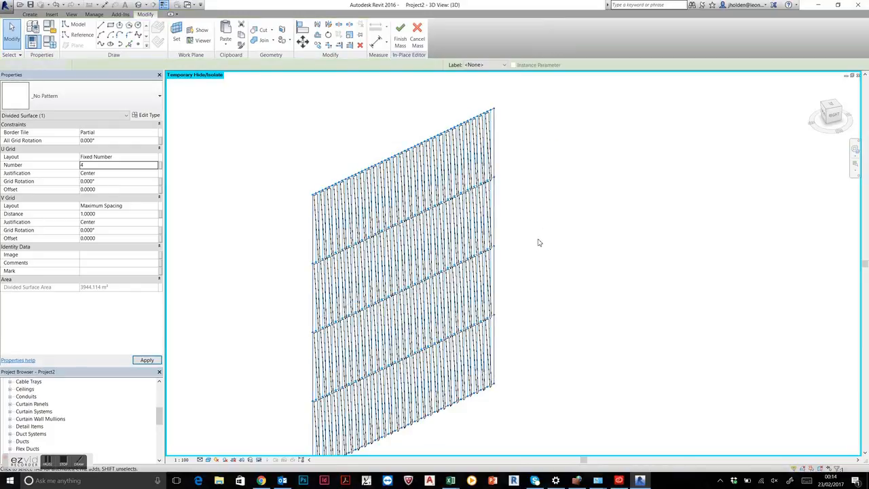
Examine how the fins meet at the new U grid lines and at the façade's lower edge
middle_click_drag(580, 266, 488, 265, "shift")
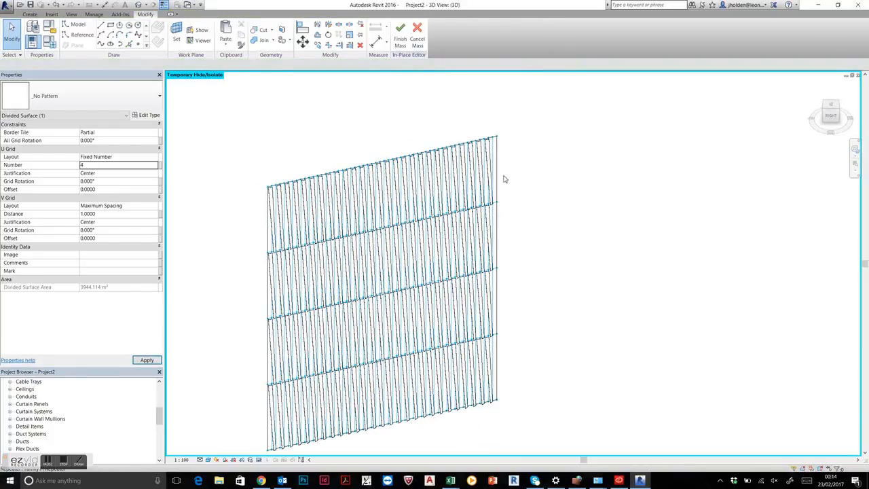
scroll(502, 172, "up", 5)
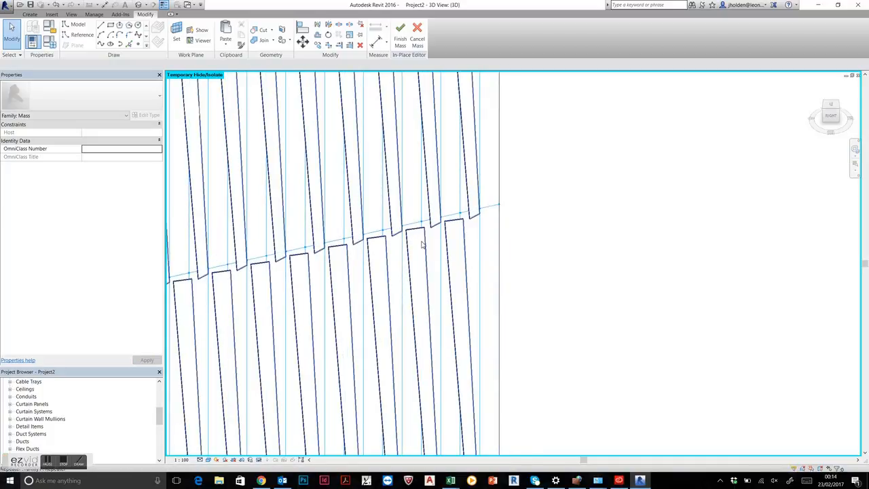
scroll(420, 246, "down", 5)
middle_click_drag(421, 247, 605, 293)
middle_click_drag(581, 326, 639, 228, "shift")
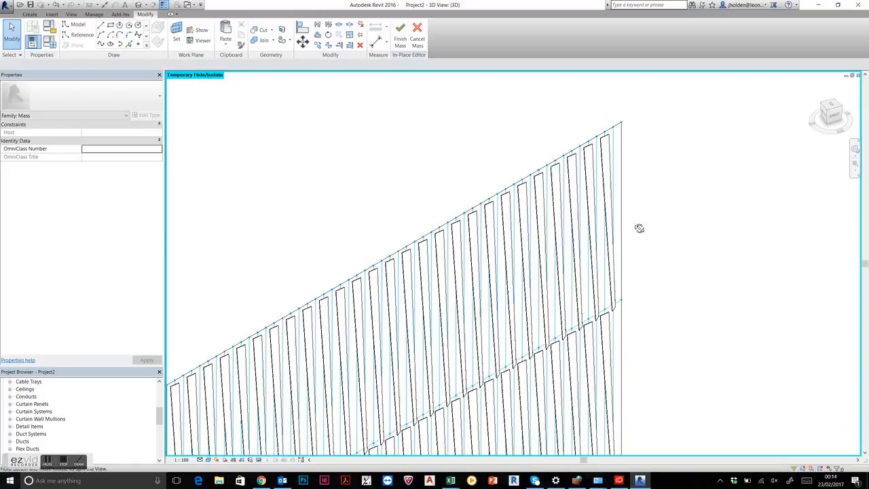
middle_click_drag(613, 355, 581, 280, "shift")
middle_click_drag(610, 333, 576, 330, "shift")
scroll(580, 320, "up", 4)
scroll(579, 320, "up", 3)
Select the single repeated fin at the façade's end and open its family, Family1, for editing
left_click(525, 253)
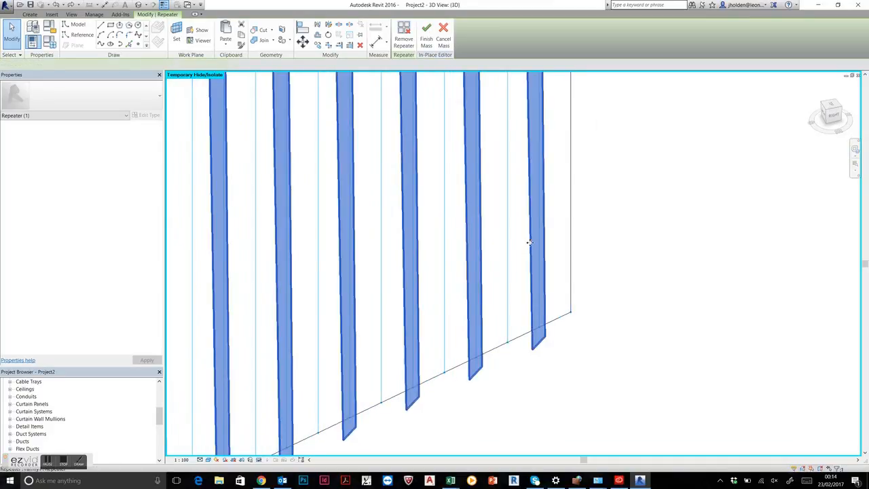
key("Tab")
left_click(529, 223)
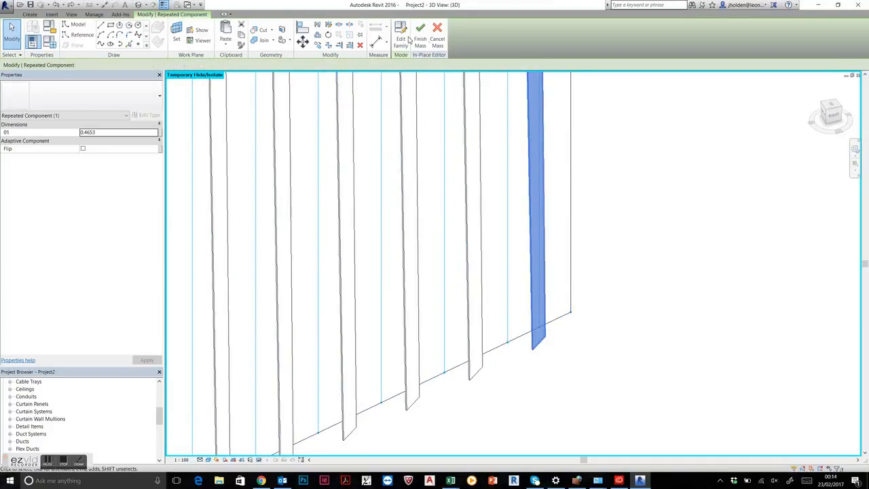
left_click(402, 36)
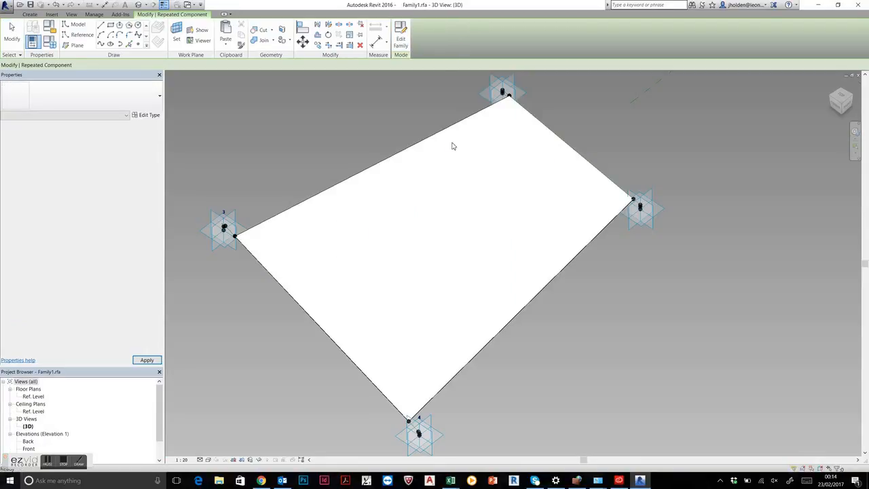
Inspect a corner of the fin family, checking its hosted reference point and the CTT Bi Directional Cross Double Head Helper
middle_click_drag(587, 286, 527, 286)
scroll(589, 221, "up", 10)
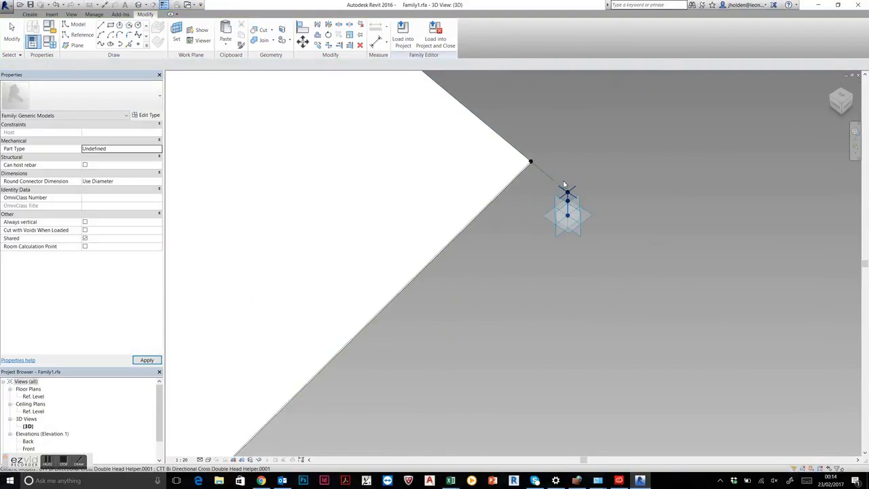
scroll(542, 212, "down", 3)
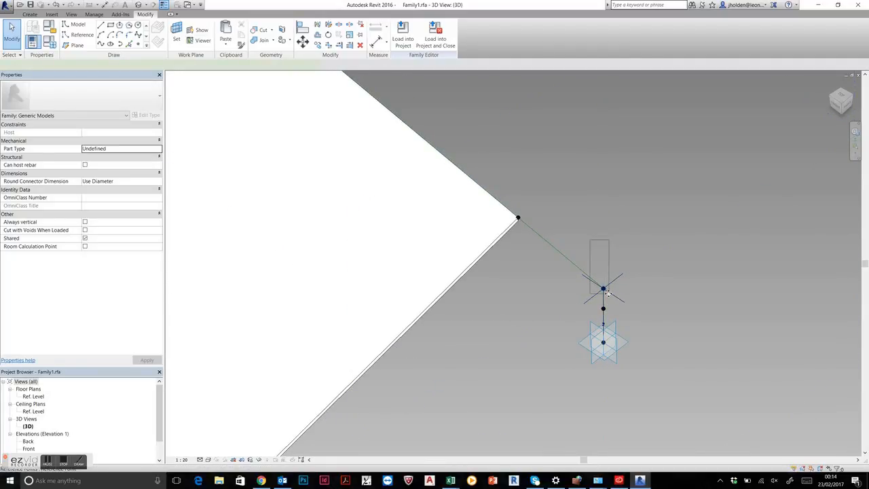
left_click(604, 290)
middle_click_drag(560, 239, 418, 292, "shift")
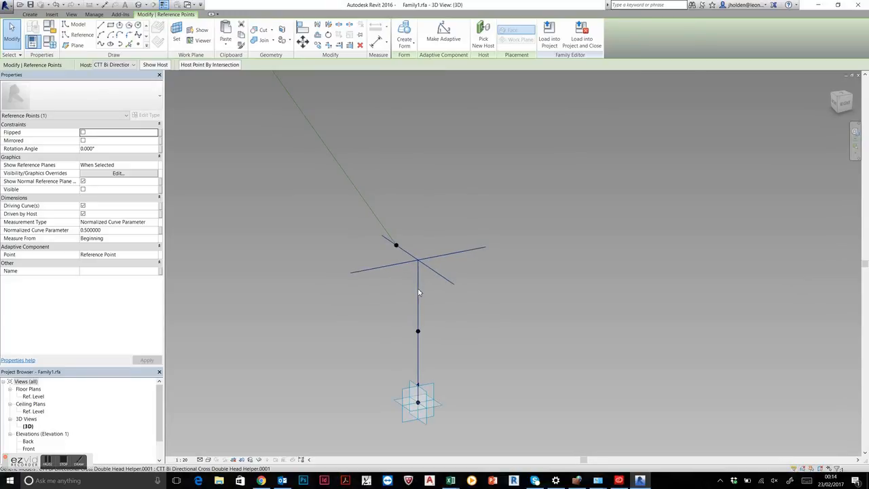
left_click(419, 292)
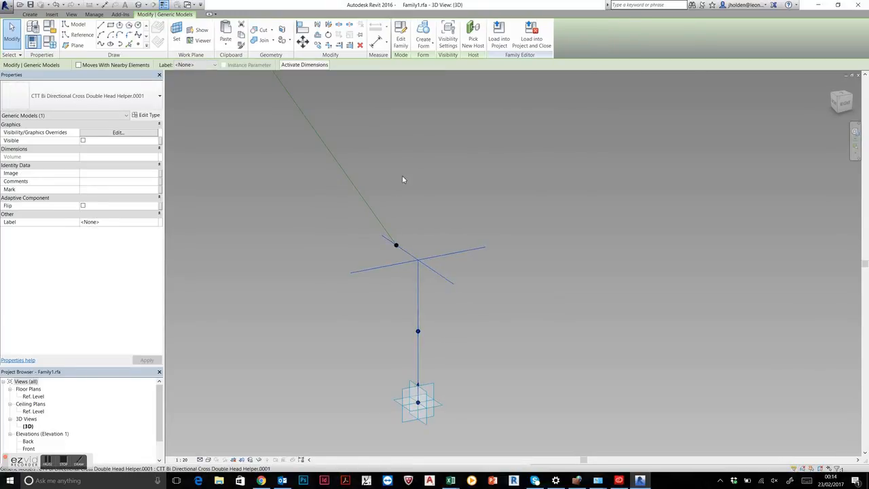
middle_click_drag(452, 264, 520, 314, "shift")
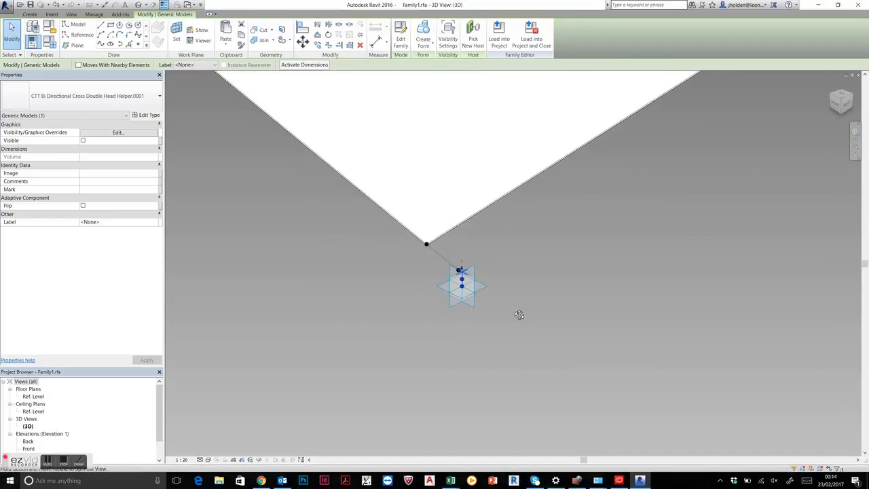
left_click(549, 277)
Return to the mass in Project2 and remove the repeater from the façade fins
key("ctrl+Tab")
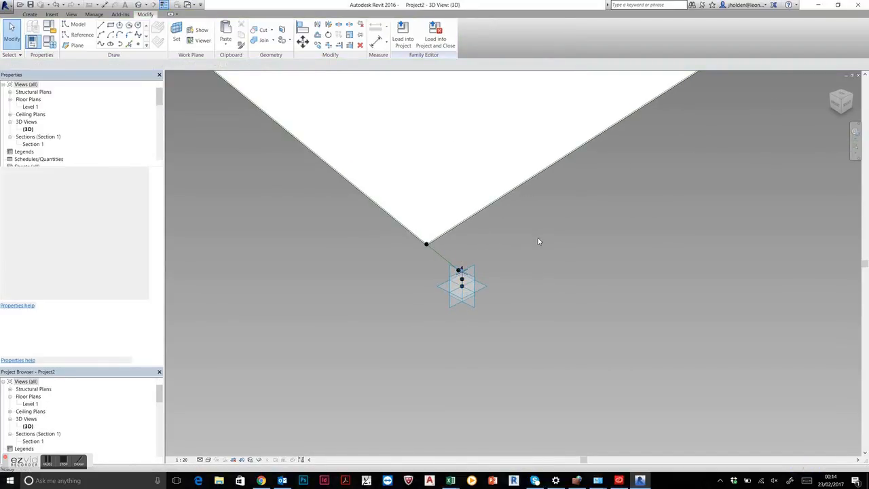
left_click(533, 242)
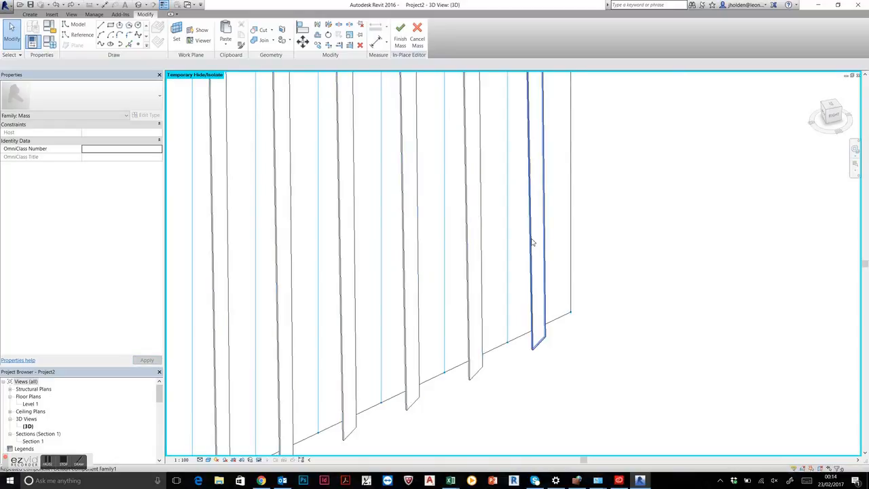
left_click(530, 230)
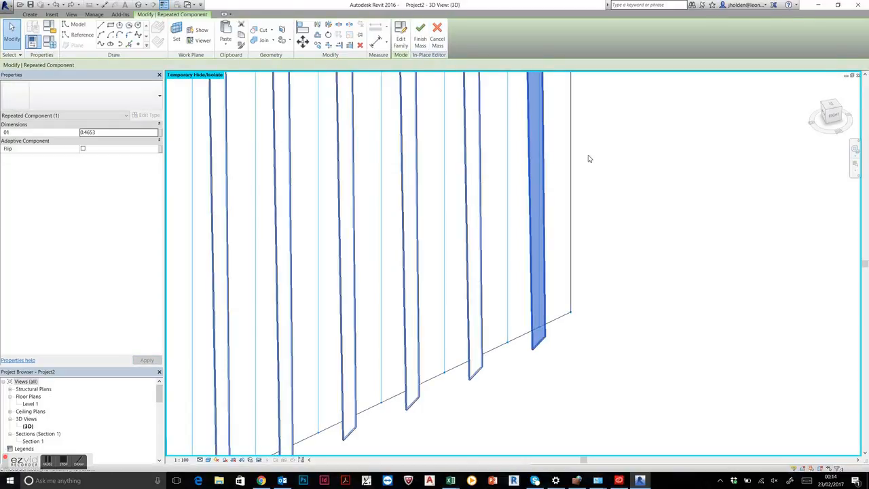
key("Tab")
left_click(536, 146)
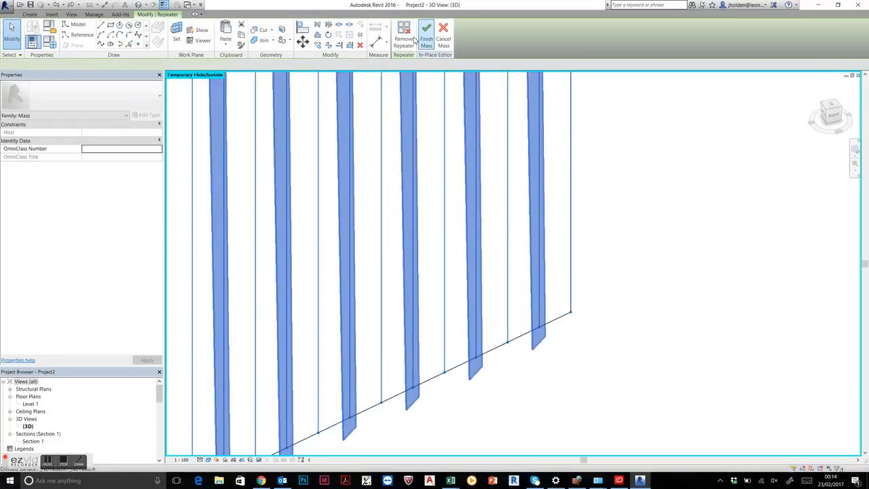
key("Escape")
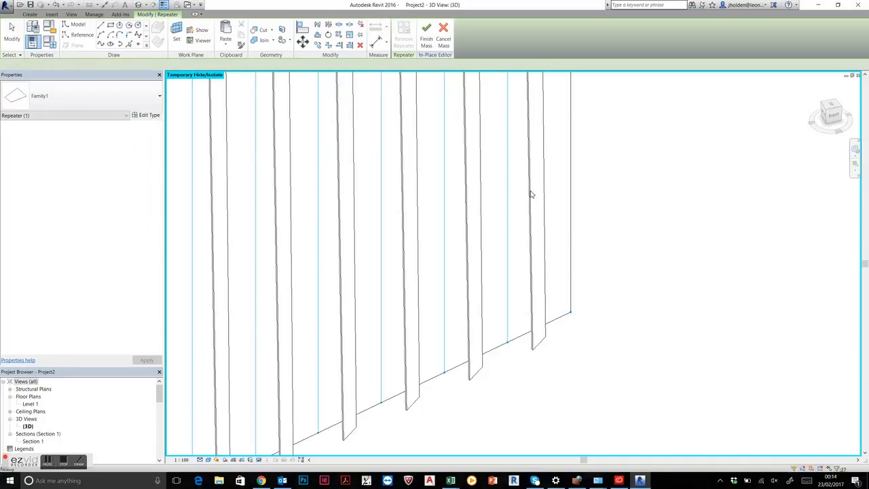
Select the fin at the façade's end as a separate component and check its placement points
left_click(531, 195)
left_click(526, 192)
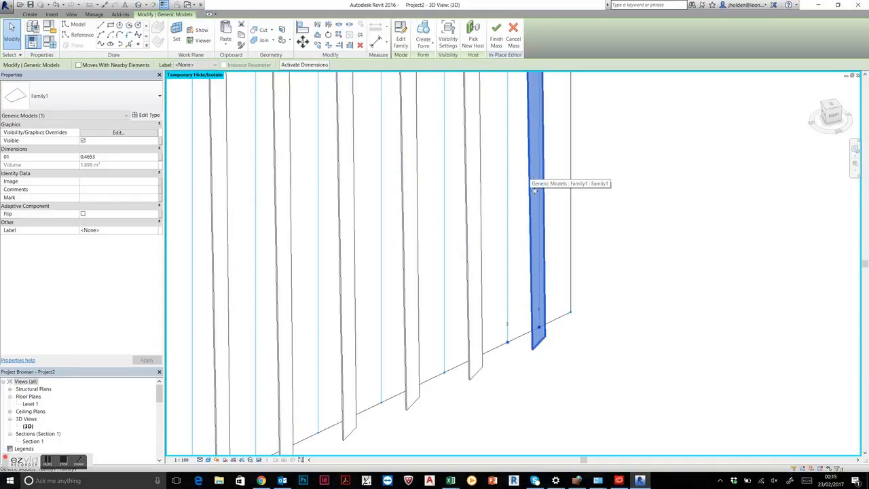
scroll(534, 191, "down", 3)
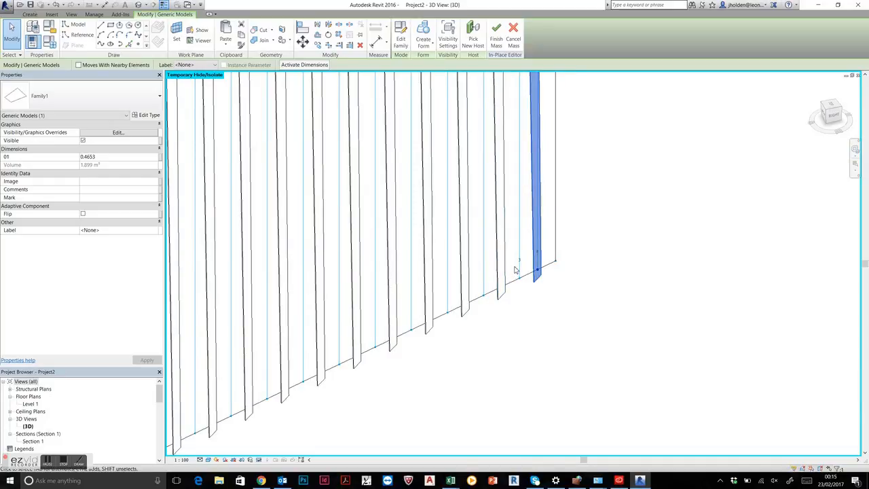
middle_click_drag(569, 255, 633, 275, "shift")
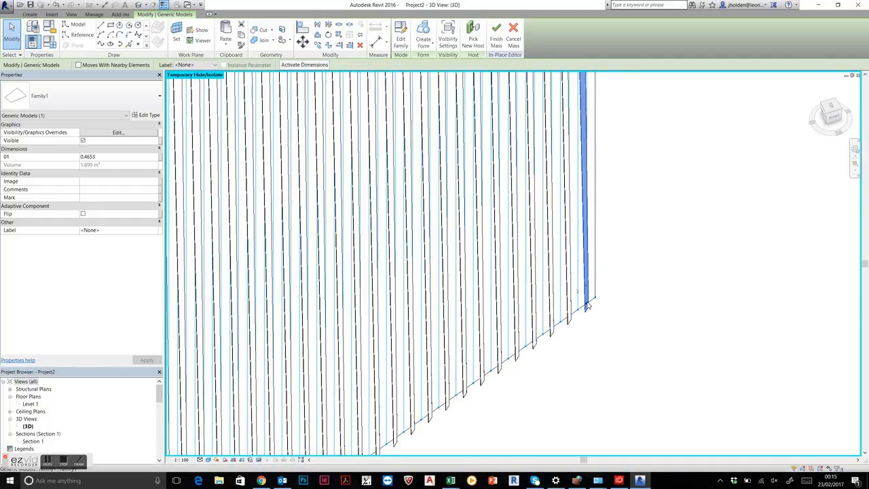
Try a value of 2 for the end fin's 01 dimension, and set it to 3
left_click(131, 158)
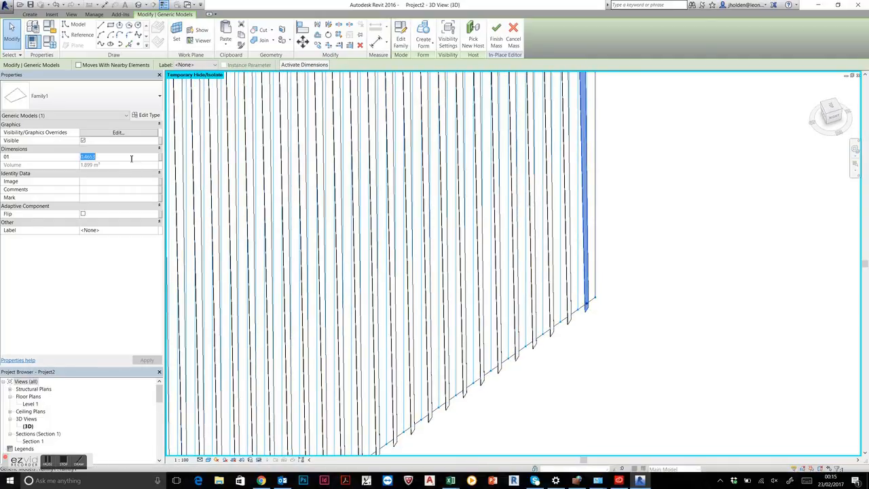
type("1")
middle_click_drag(652, 287, 593, 301, "shift")
scroll(593, 301, "up", 4)
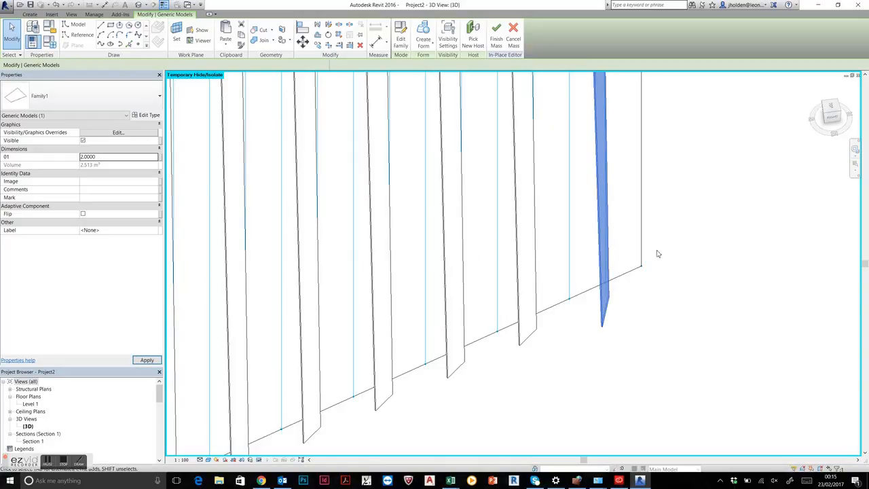
double_click(105, 158)
type("3")
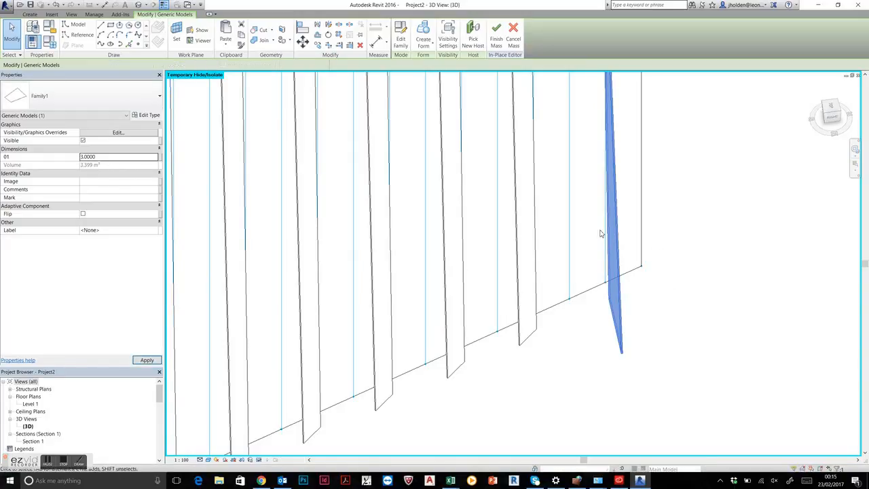
Delete the façade's individual fins, keeping only the single fin at its end
middle_click_drag(616, 279, 568, 231)
scroll(567, 231, "down", 2)
scroll(609, 277, "down", 2)
middle_click_drag(657, 304, 588, 311, "shift")
scroll(648, 287, "down", 2)
left_click_drag(391, 111, 632, 353)
key("Delete")
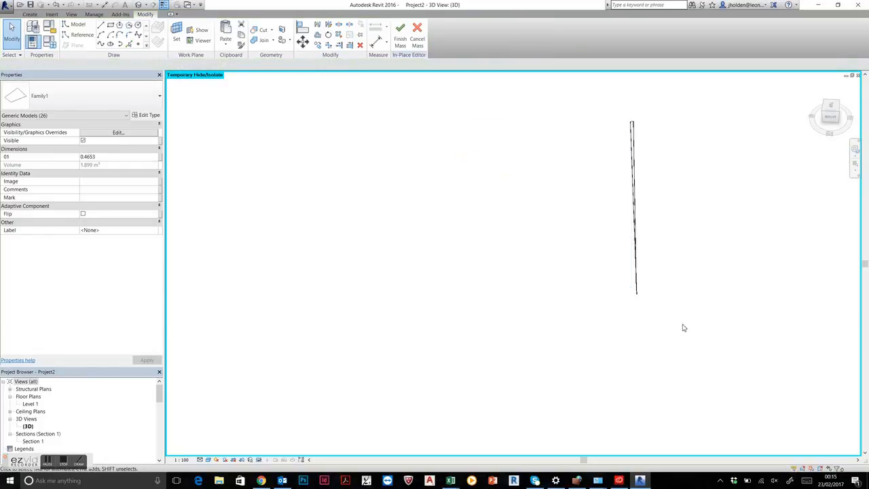
Reset the temporary isolation so the mass shows with the remaining fin at its corner
key("h")
key("r")
scroll(669, 266, "down", 3)
middle_click_drag(658, 307, 611, 181, "shift")
scroll(671, 292, "up", 5)
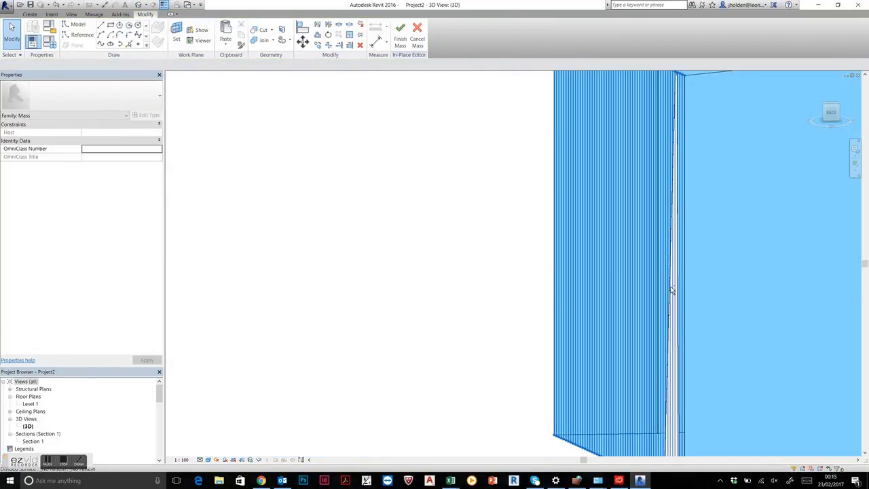
scroll(669, 299, "down", 4)
middle_click_drag(576, 268, 558, 320, "shift")
scroll(547, 306, "up", 2)
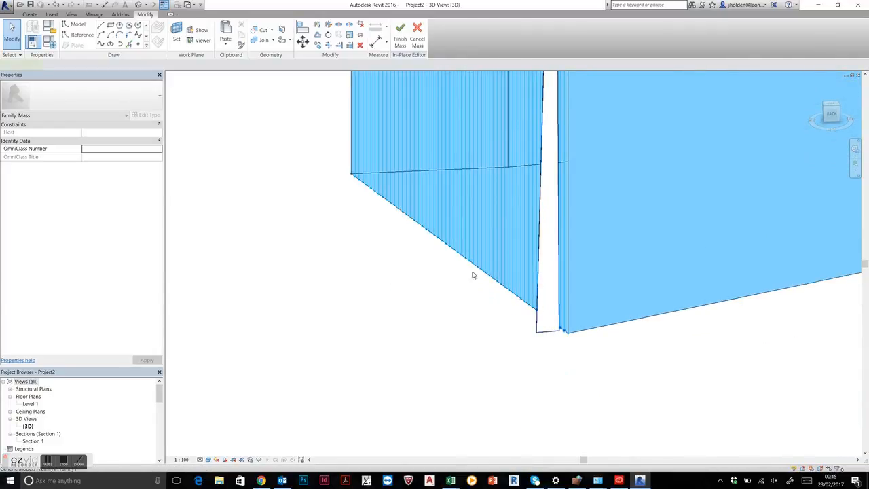
Select the remaining corner fin and try values of 4 and 10 for its 01 dimension
left_click(504, 277)
middle_click_drag(504, 277, 573, 184, "shift")
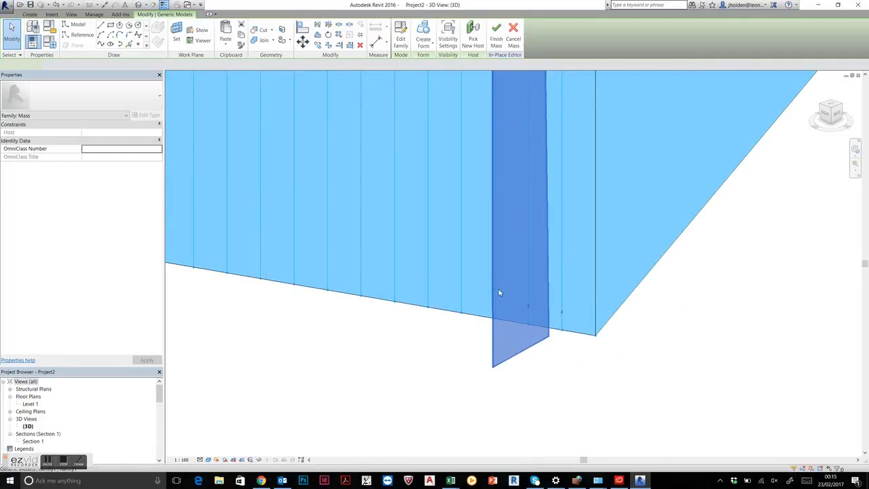
middle_click_drag(449, 263, 523, 267, "shift")
left_click(527, 268)
middle_click_drag(532, 183, 467, 283)
scroll(503, 368, "up", 4)
left_click(112, 157)
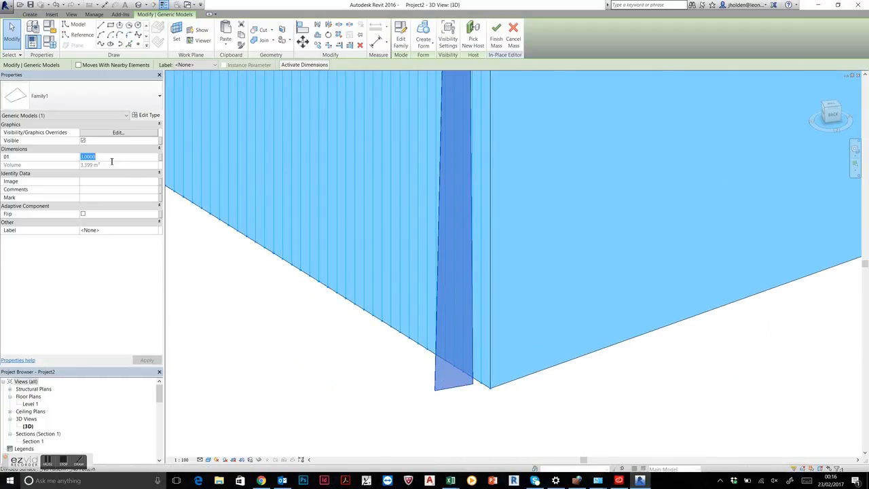
scroll(430, 318, "down", 2)
middle_click_drag(408, 331, 440, 333, "shift")
left_click(131, 158)
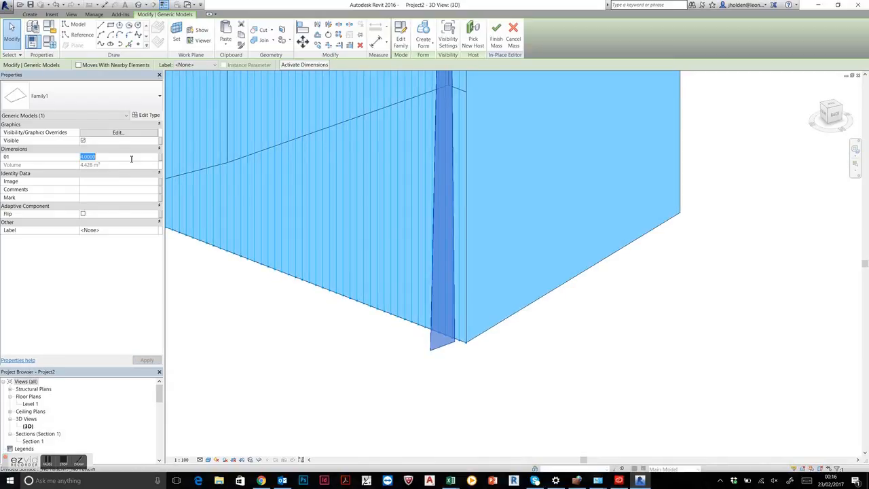
middle_click_drag(491, 286, 188, 145, "shift")
Set the corner fin's 01 dimension to 2
left_click(115, 159)
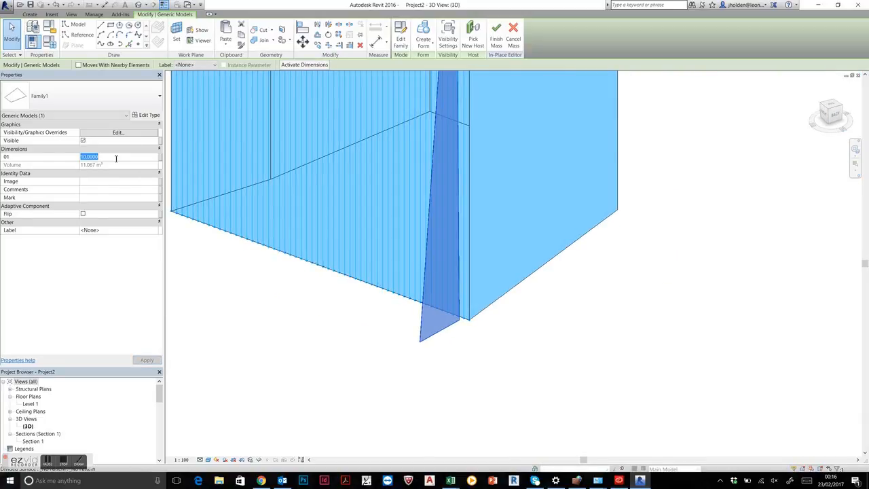
key("Return")
left_click(597, 301)
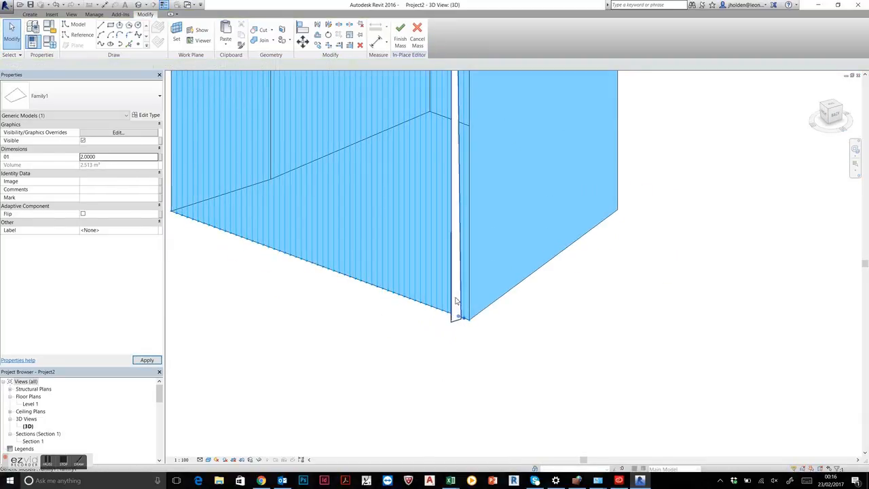
Repeat the corner fin across the divided façade
left_click(453, 169)
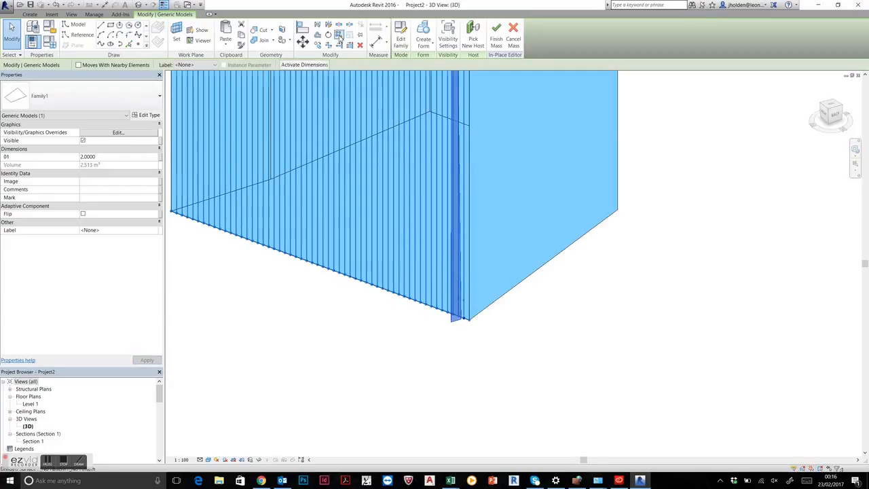
key("Escape")
middle_click_drag(444, 170, 438, 223, "shift")
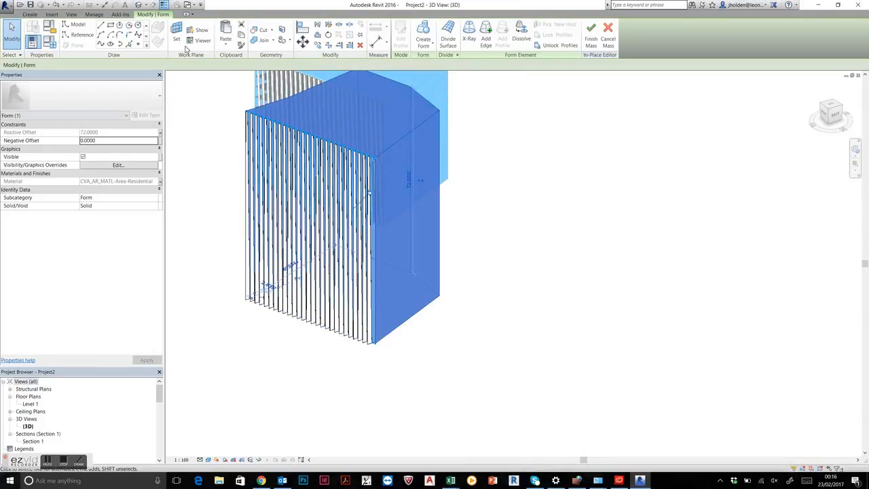
Divide the form's surfaces with a V grid at Maximum Spacing of 1 and a U grid number of 1
left_click(448, 40)
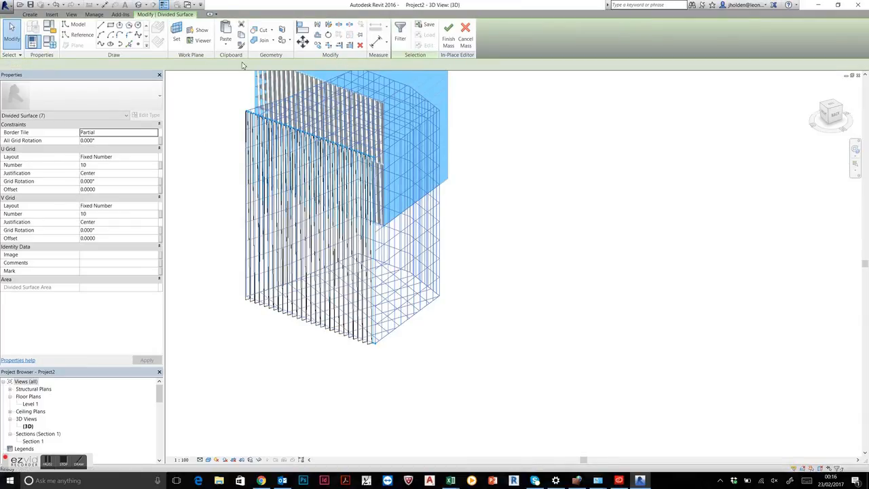
left_click(155, 206)
left_click(100, 227)
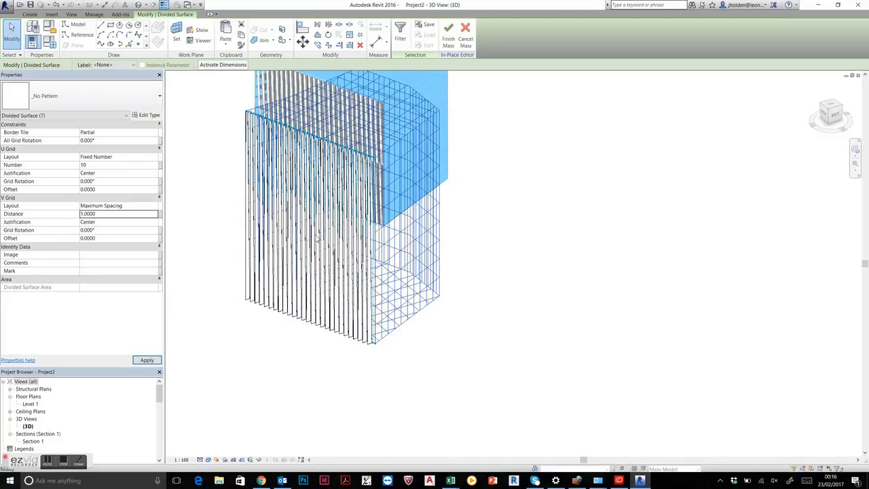
left_click(95, 166)
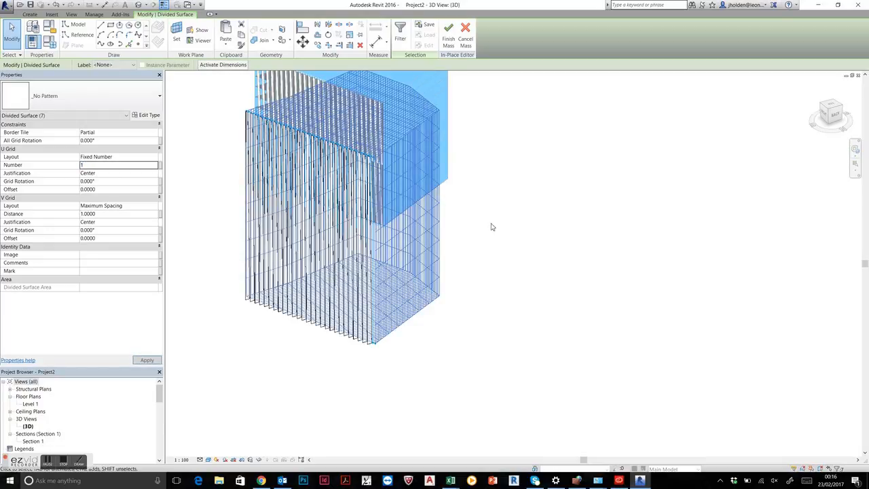
left_click(476, 239)
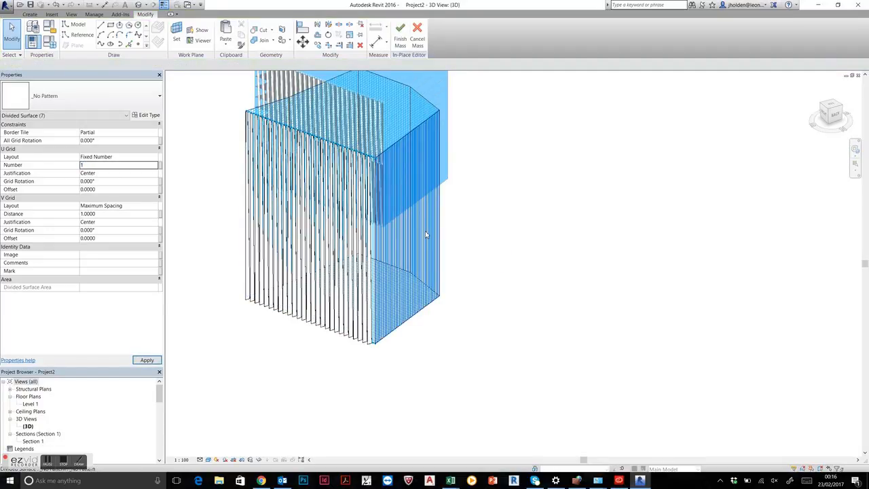
Isolate the form's divided surfaces and turn on Nodes in the surface representation of the side façade adjoining the fins
left_click(427, 235)
middle_click_drag(507, 251, 469, 196)
key("h")
key("i")
scroll(472, 193, "up", 2)
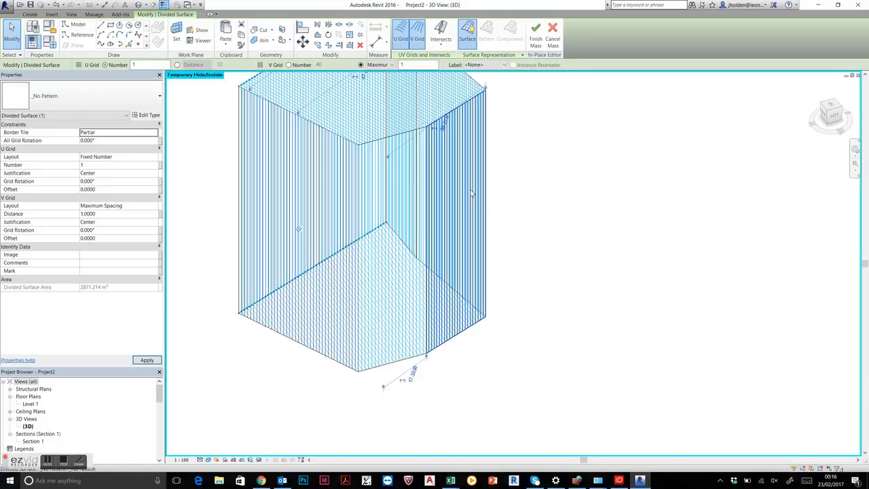
left_click(522, 55)
left_click(381, 241)
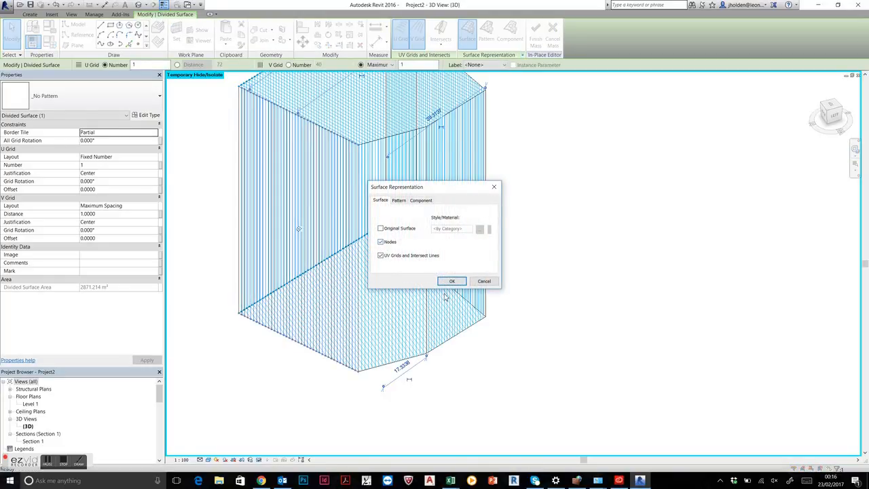
left_click(452, 281)
left_click(508, 320)
Delete the surface division on the mass's top face
middle_click_drag(465, 326, 485, 356, "shift")
scroll(361, 175, "up", 1)
middle_click_drag(361, 176, 380, 177, "shift")
left_click(503, 173)
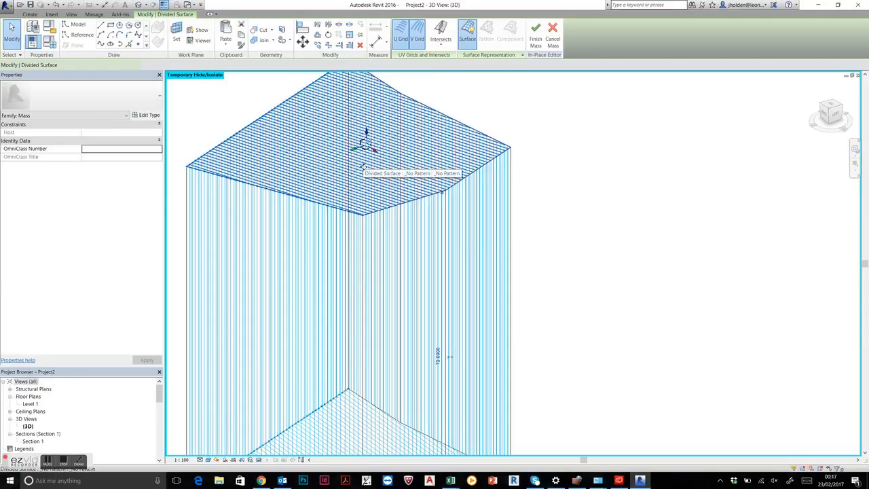
key("Delete")
Check the divided surfaces along the base of the mass and reset the temporary isolation
middle_click_drag(446, 319, 459, 142)
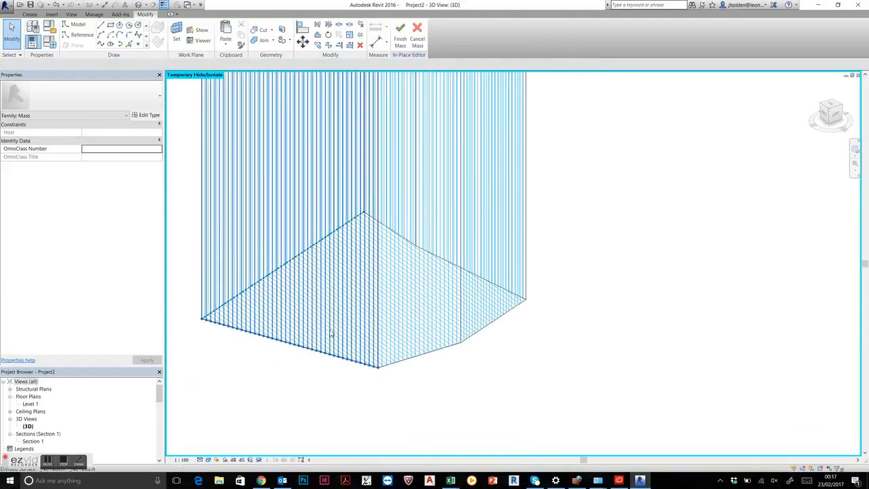
scroll(353, 308, "up", 2)
scroll(432, 370, "up", 2)
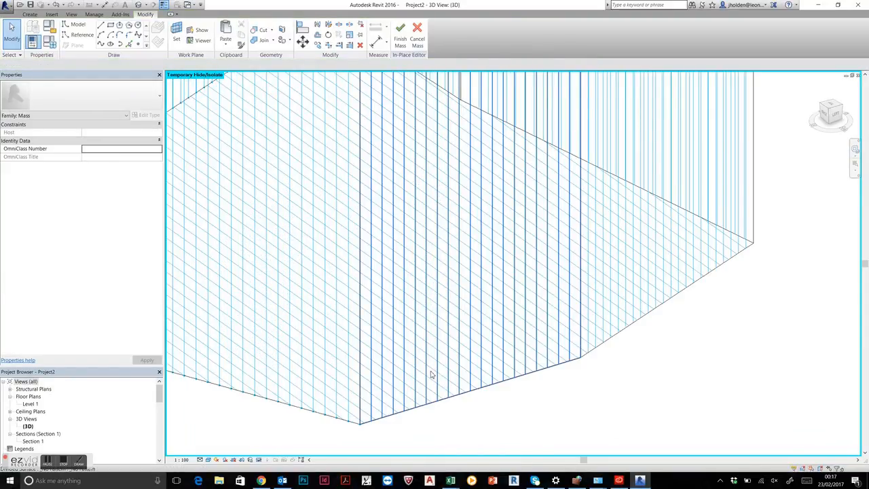
middle_click_drag(430, 374, 418, 326, "shift")
scroll(390, 190, "up", 2)
middle_click_drag(377, 199, 481, 292)
middle_click_drag(479, 293, 668, 194)
key("h")
key("r")
scroll(585, 184, "down", 3)
middle_click_drag(568, 211, 566, 295)
scroll(530, 246, "up", 3)
scroll(522, 199, "up", 2)
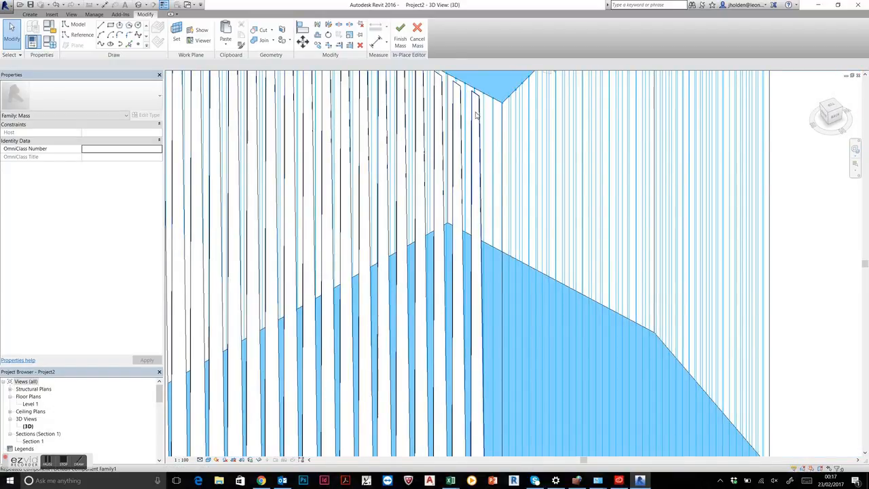
right_click(477, 113)
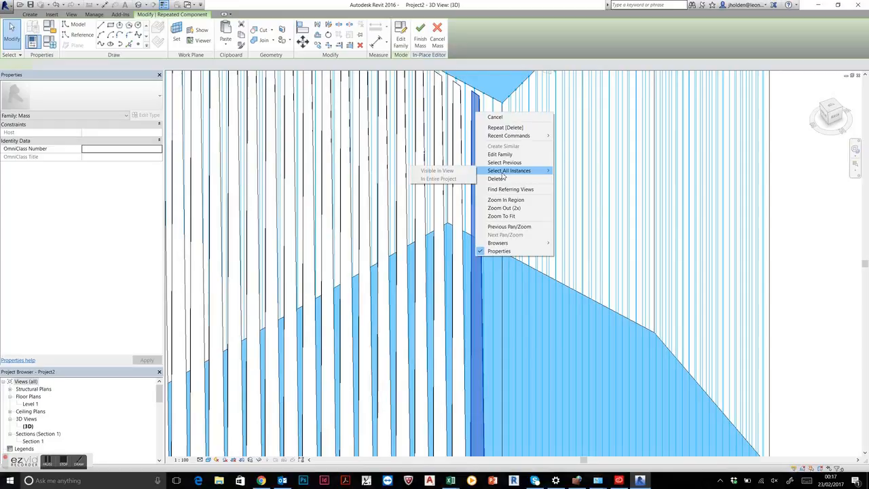
left_click(457, 135)
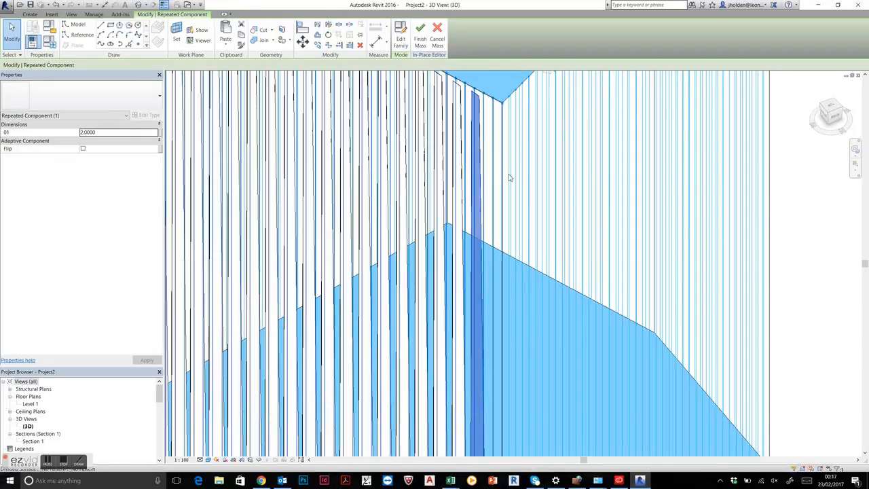
key("Escape")
Remove the repeater from the façade's fins
mouse_move(480, 131)
middle_mouse_down("shift")
mouse_move(473, 145)
mouse_move(479, 140)
middle_mouse_up("shift")
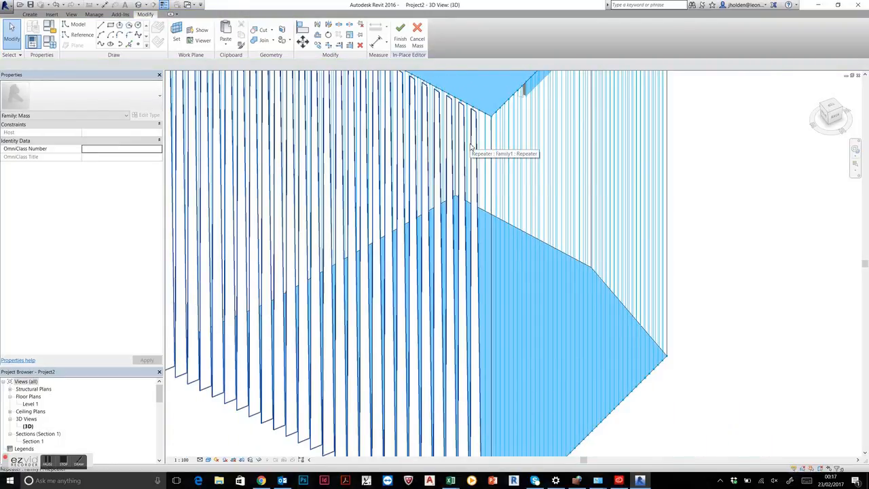
left_click(479, 128)
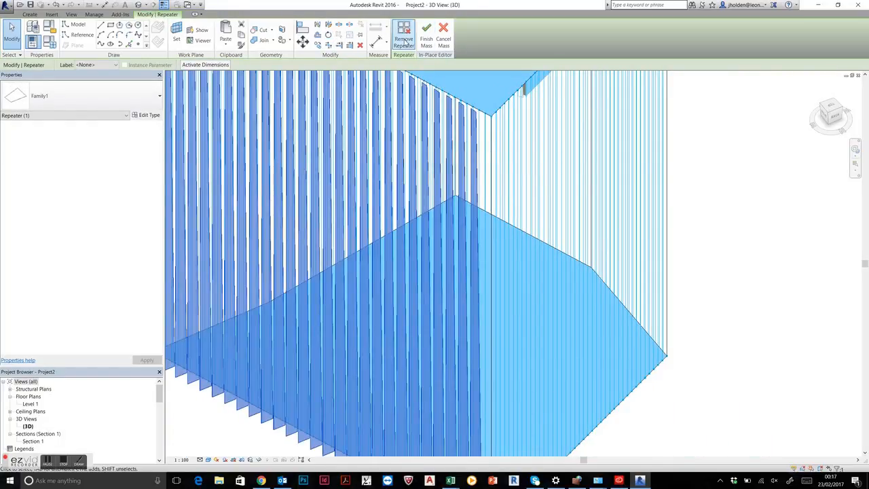
scroll(479, 136, "up", 4)
left_click(475, 112)
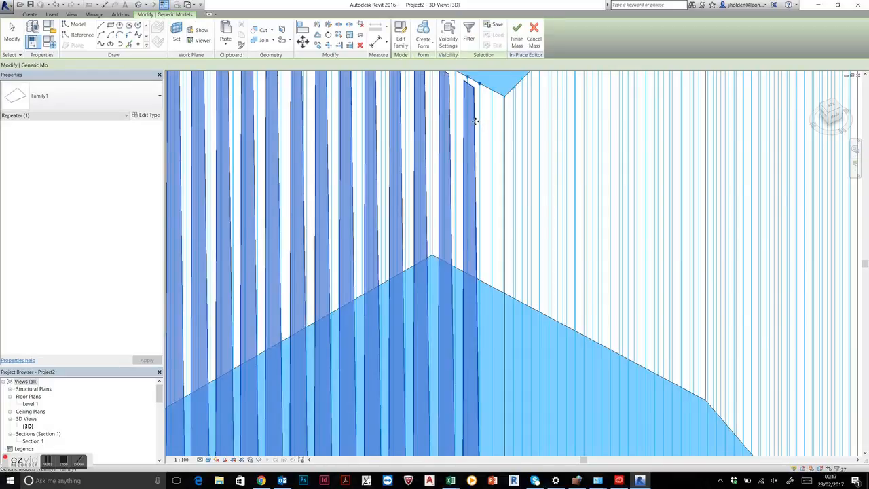
Isolate the end fin together with the divided surface of the adjoining façade
middle_click_drag(476, 110, 439, 175)
left_click(438, 170)
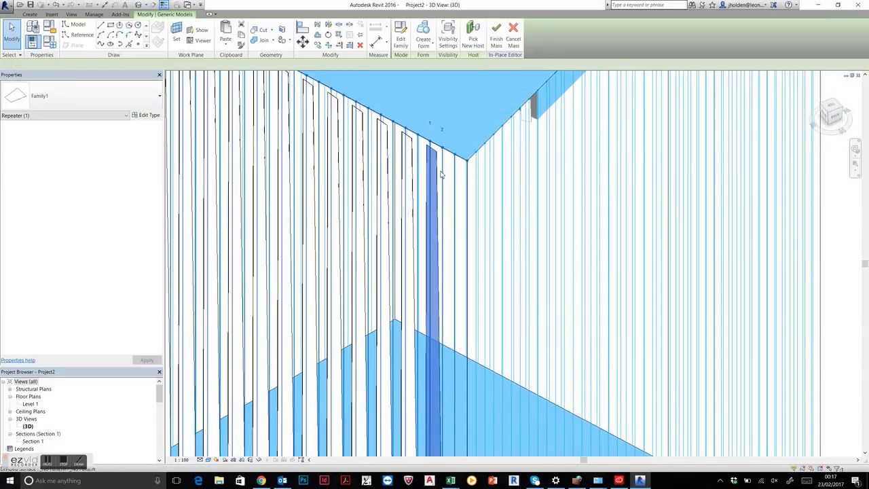
left_click(486, 163, "ctrl")
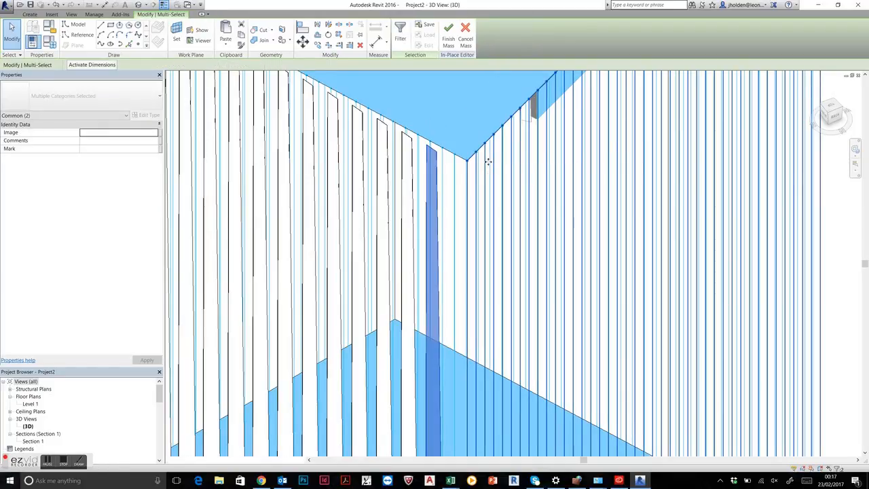
key("h")
key("i")
Create a similar fin and place it on the end nodes of the adjoining façade's top and bottom edges
right_click(447, 164)
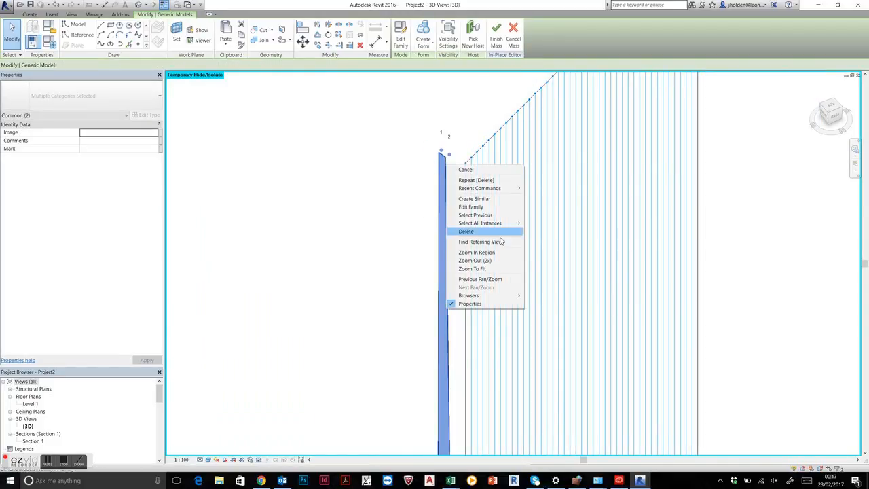
left_click(475, 196)
middle_click_drag(603, 250, 496, 251, "shift")
middle_click_drag(454, 179, 370, 245)
scroll(459, 141, "up", 4)
scroll(450, 194, "up", 3)
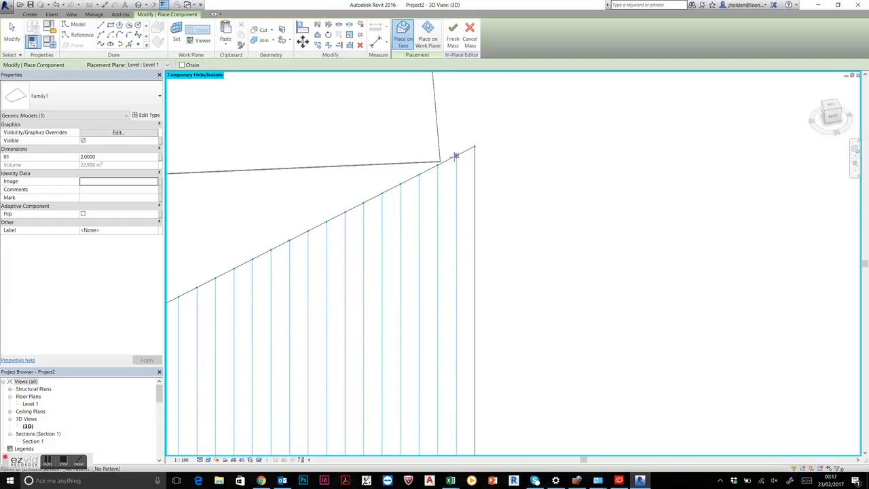
scroll(432, 182, "down", 3)
middle_click_drag(455, 316, 433, 200, "shift")
middle_click_drag(444, 394, 377, 148, "shift")
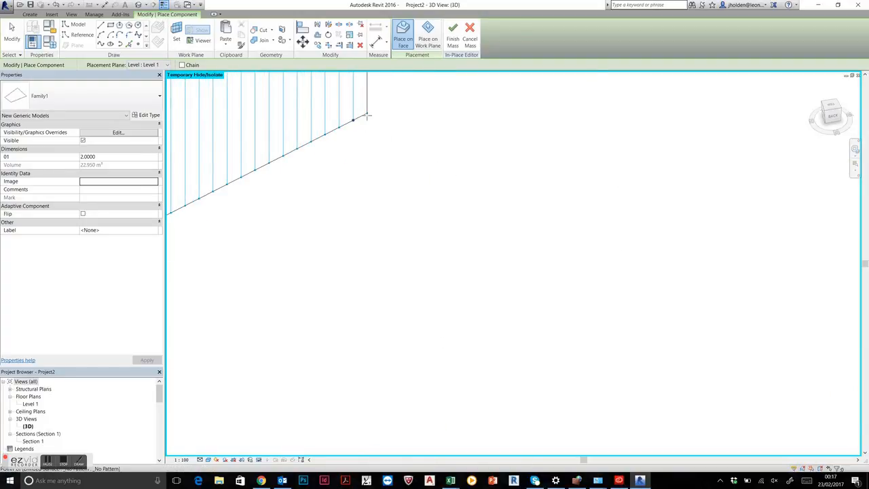
scroll(395, 156, "down", 3)
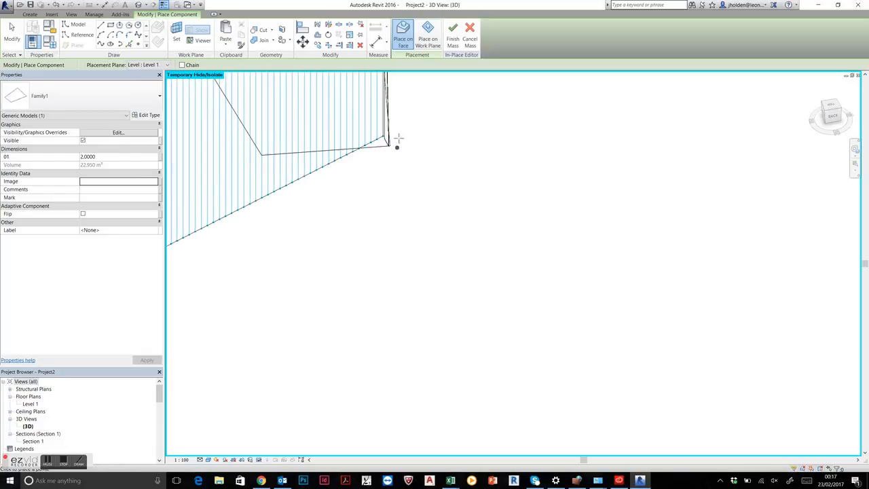
scroll(393, 136, "up", 5)
key("Escape")
Select the newly placed fin and repeat it across the adjoining divided façade
left_click(367, 114)
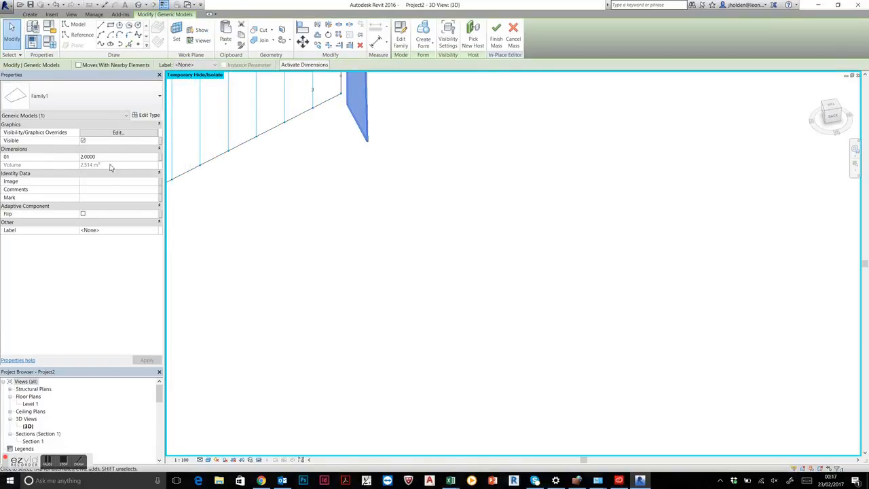
scroll(490, 199, "down", 6)
middle_click_drag(482, 190, 551, 310)
scroll(552, 274, "down", 1)
middle_click_drag(551, 310, 580, 436)
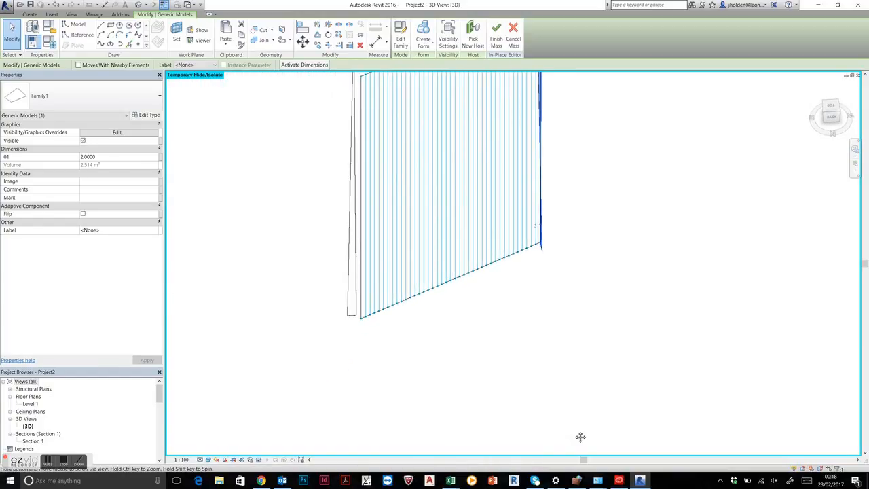
scroll(572, 169, "up", 2)
key("Escape")
left_click(569, 116)
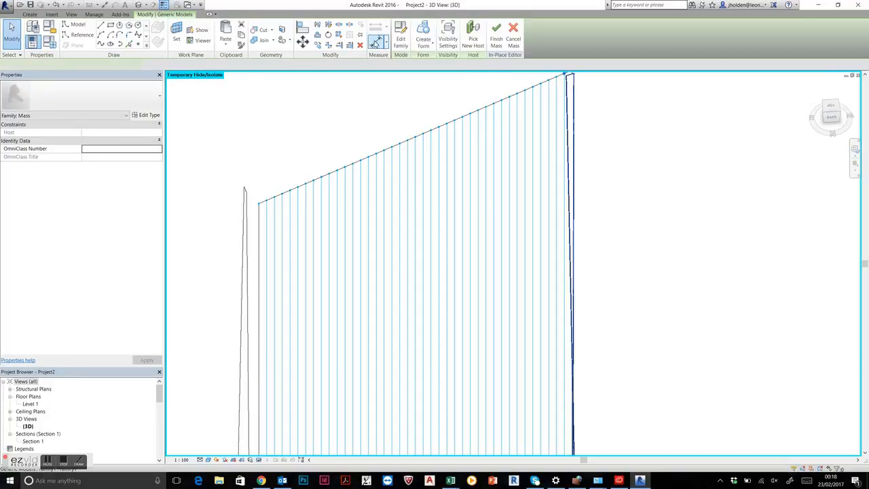
left_click(650, 152)
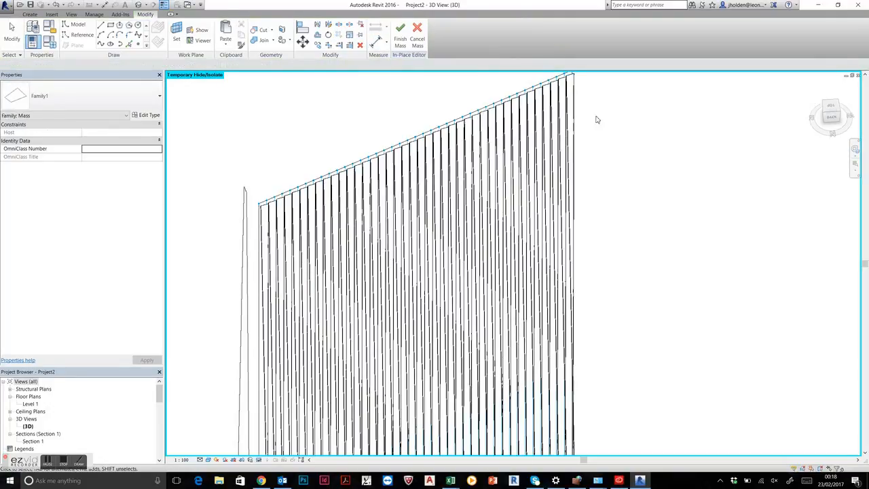
Select a repeated fin on the adjoining façade, set its 01 dimension to 10, and finish the in-place mass
left_click(568, 98)
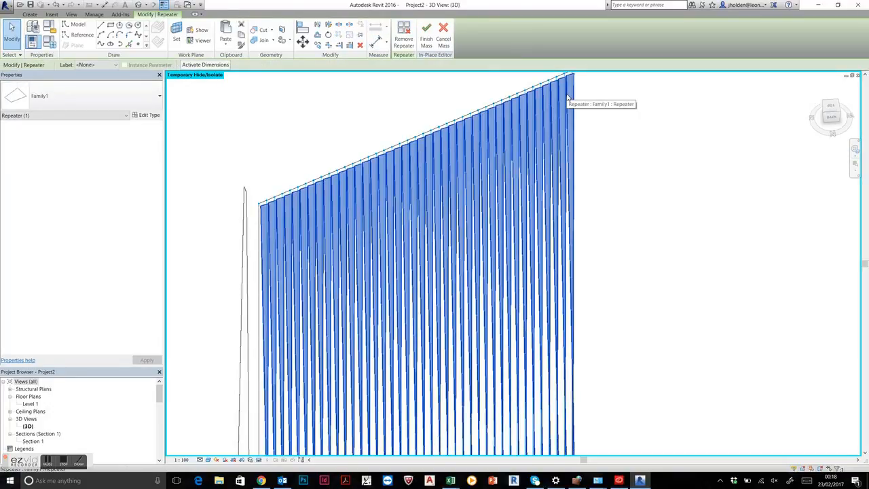
key("Tab")
left_click(567, 97)
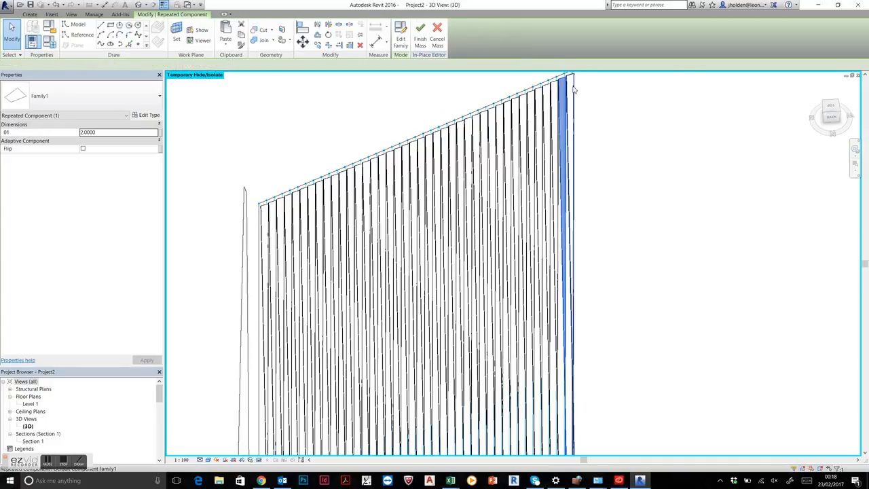
left_click(572, 90)
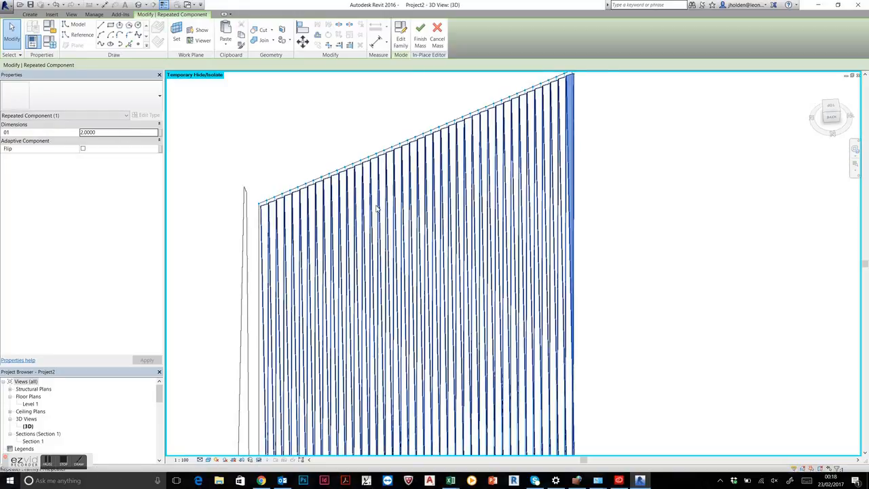
scroll(367, 205, "up", 2)
left_click(399, 178)
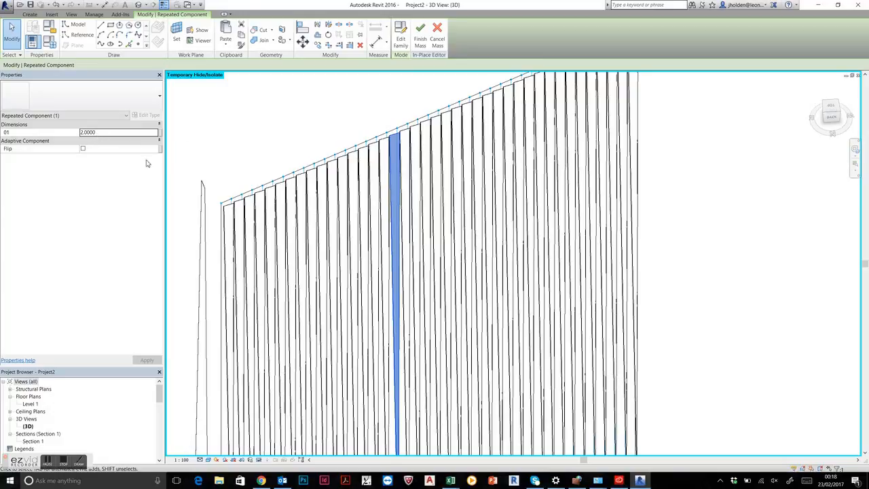
middle_click_drag(496, 311, 507, 304, "shift")
middle_click_drag(569, 305, 367, 263, "shift")
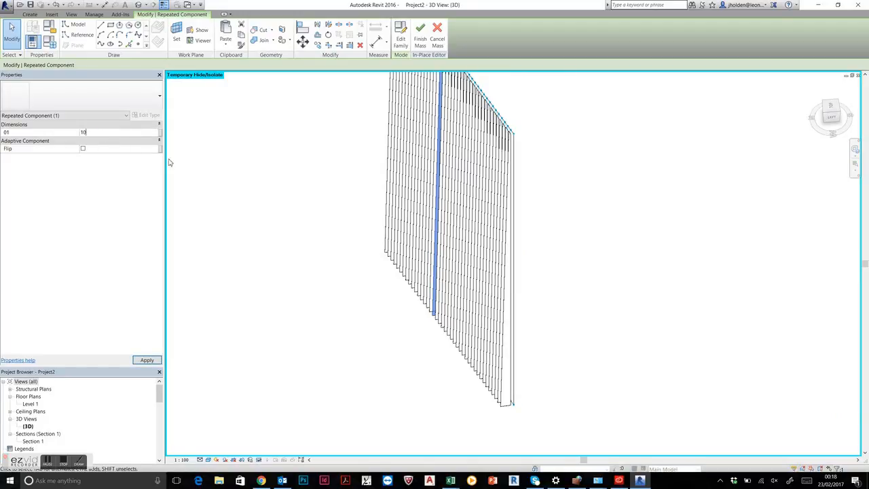
key("Return")
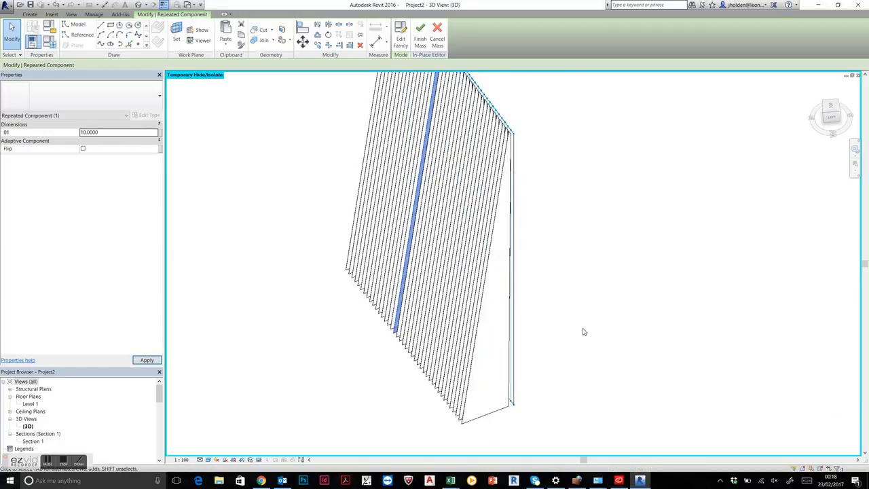
middle_click_drag(648, 342, 701, 395, "shift")
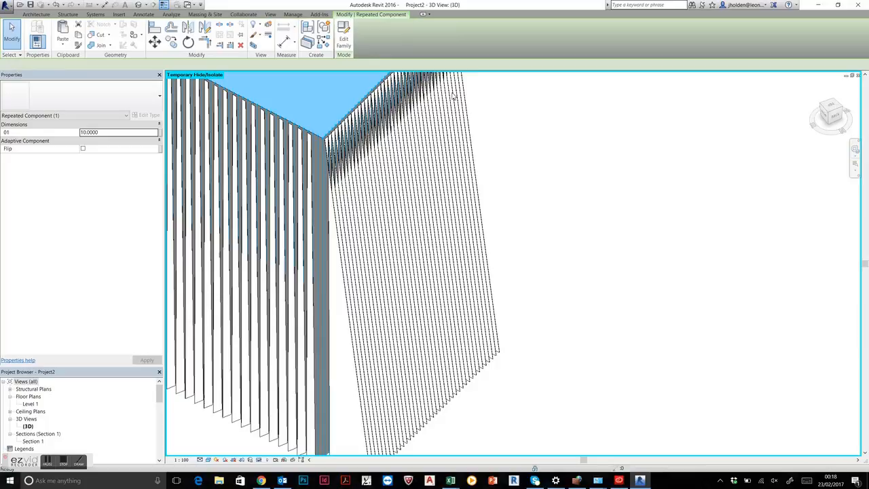
Examine the finished mass's floor height properties and the properties of one sloping fin on the adjoining façade
middle_click_drag(490, 183, 355, 221, "shift")
left_click(578, 133)
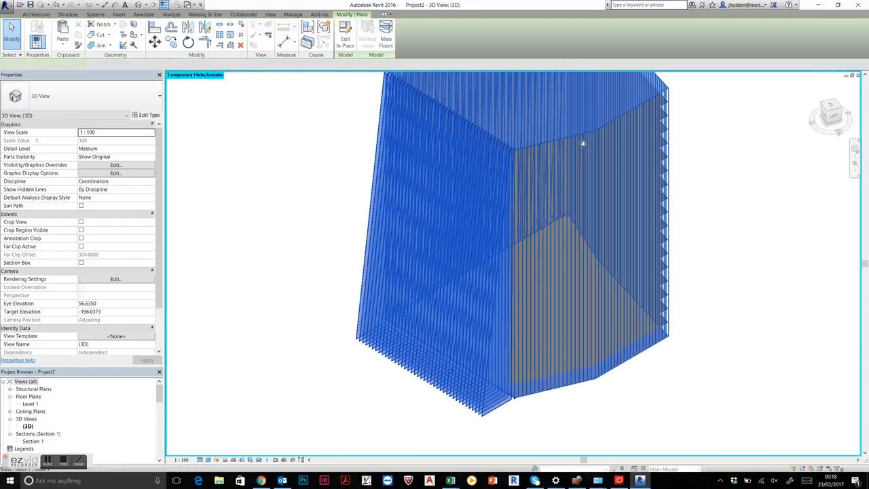
left_click(115, 181)
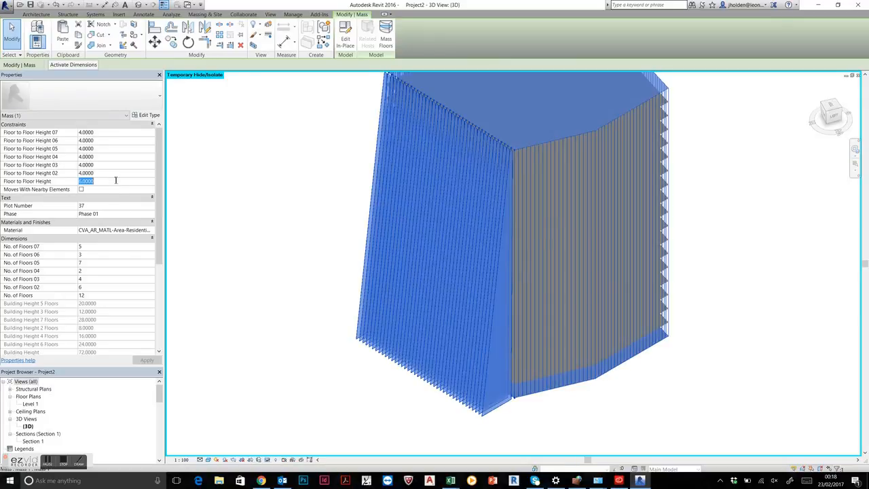
middle_click_drag(264, 179, 232, 220, "shift")
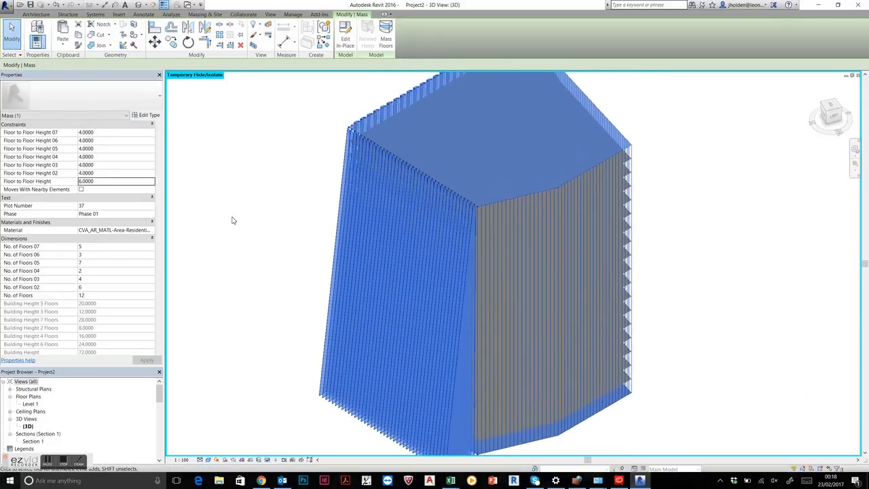
scroll(238, 221, "down", 3)
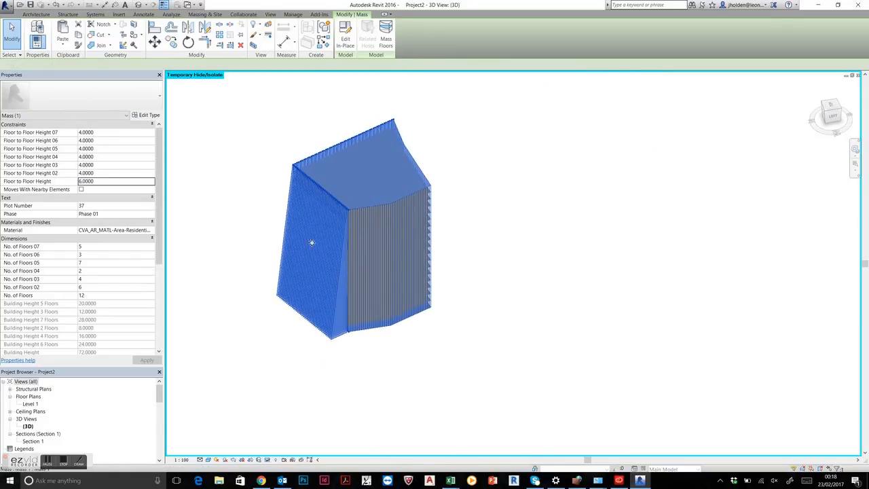
left_click(345, 367)
scroll(340, 342, "up", 3)
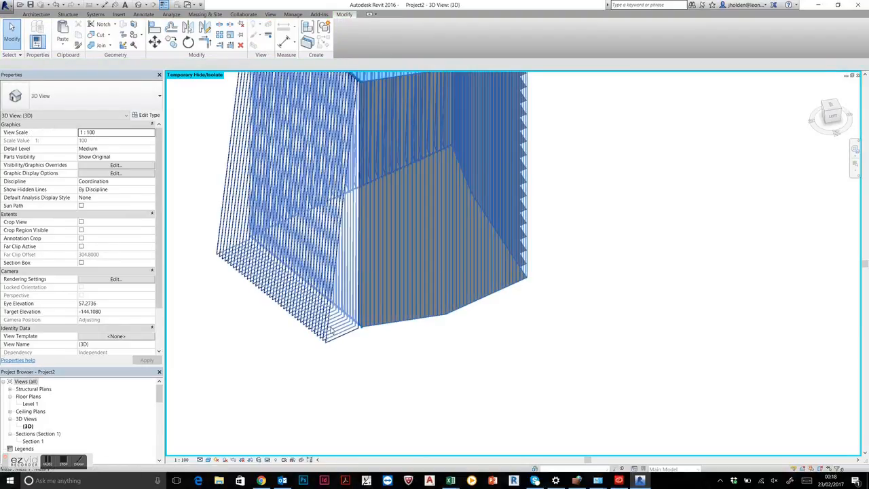
middle_click_drag(289, 142, 332, 201)
middle_click_drag(331, 304, 272, 261, "shift")
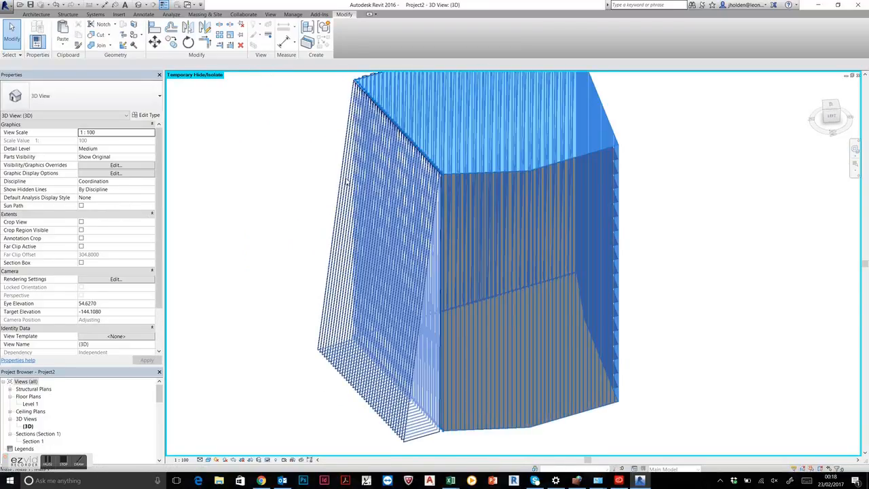
left_click(346, 178)
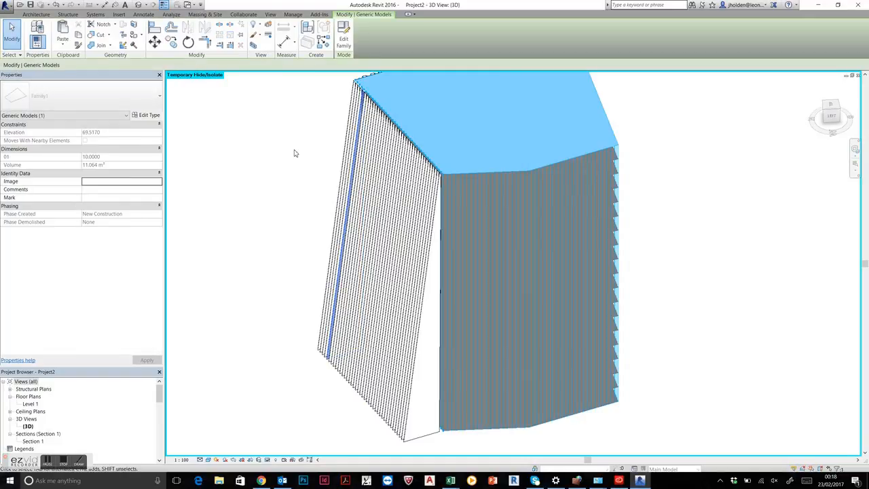
left_click(241, 170)
Set the tower mass's Floor to Floor Height to 10 and inspect the fins around the tower
scroll(267, 174, "down", 3)
left_click(424, 125)
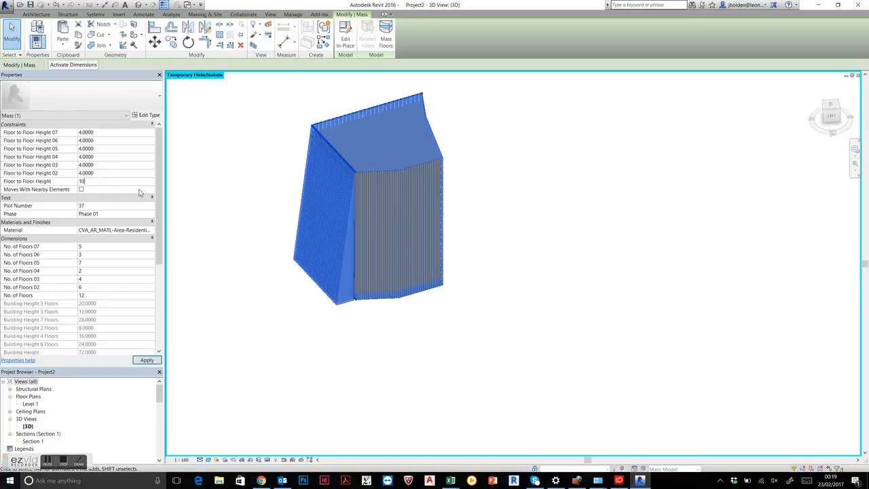
key("Return")
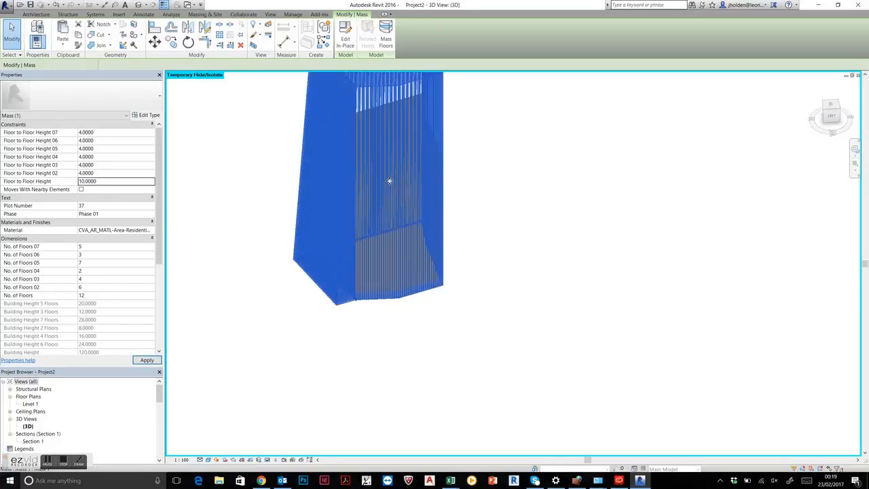
scroll(427, 179, "down", 2)
middle_click_drag(424, 230, 257, 244, "shift")
left_click(529, 200)
scroll(528, 195, "up", 3)
middle_click_drag(554, 225, 604, 248, "shift")
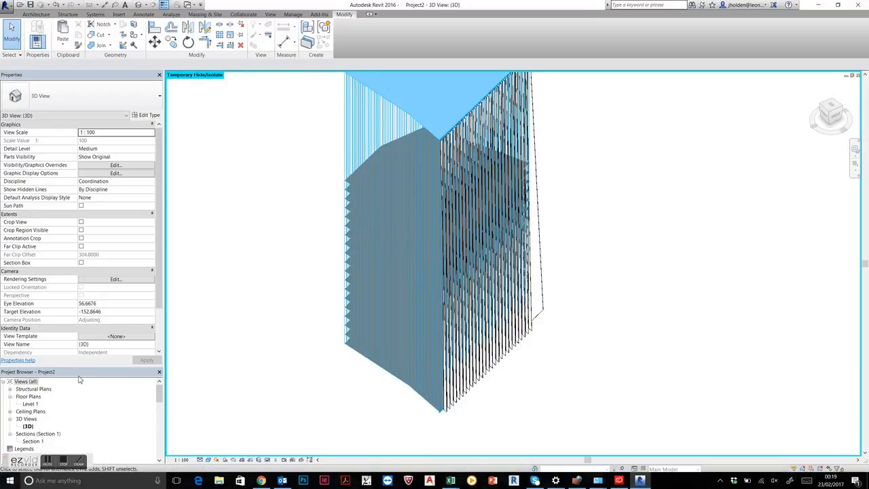
Start a new schedule for the Mass category, dismissing the save reminder
left_click_drag(78, 367, 78, 213)
right_click(39, 302)
left_click(59, 308)
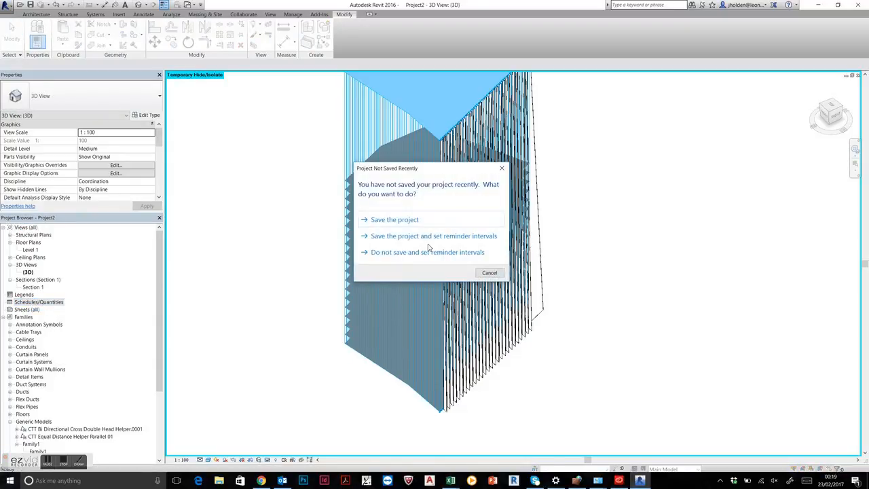
left_click(487, 272)
left_click(390, 219)
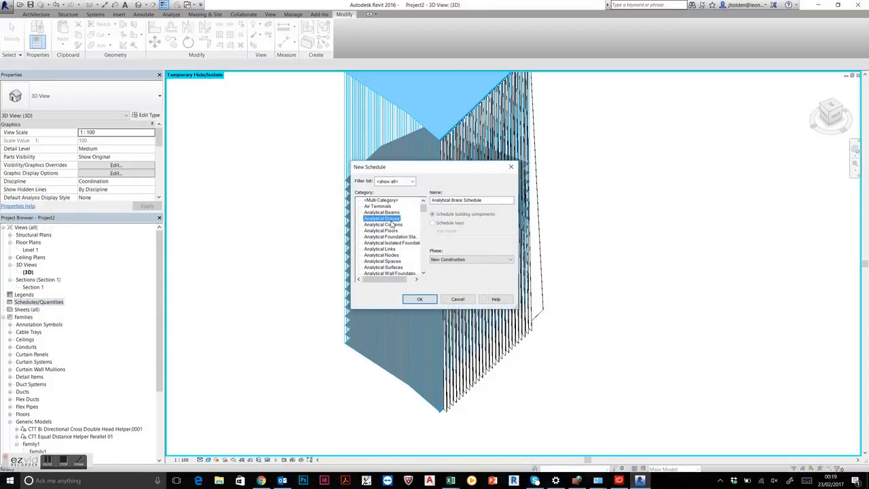
key("m")
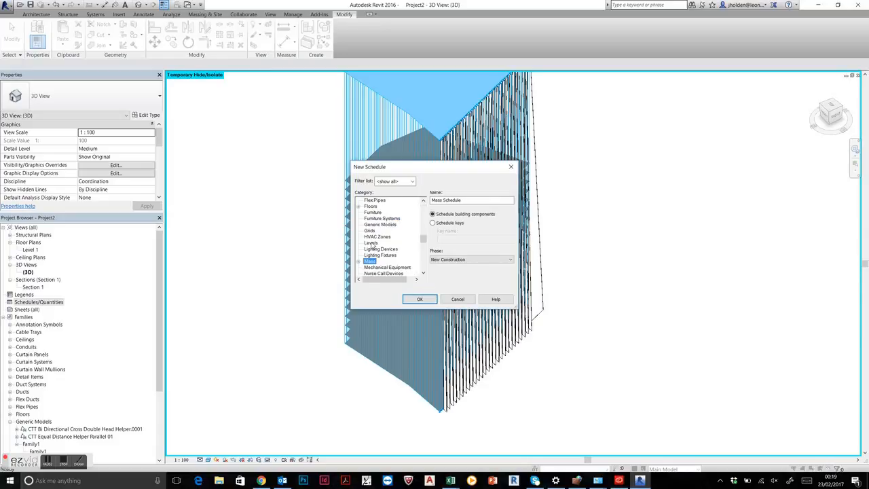
left_click(418, 299)
Create the mass schedule with only the Gross Floor Area field, taking out the trial Building Height and Building Use fields
left_click(346, 212)
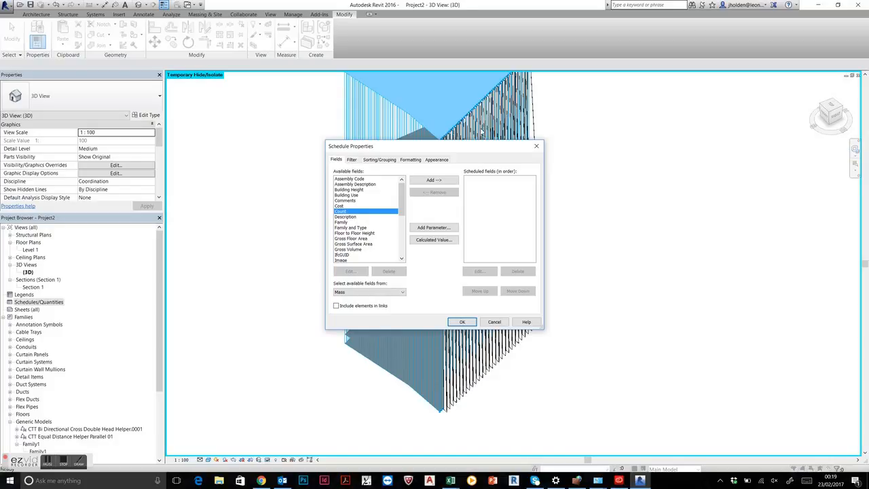
left_click(349, 190)
left_click(433, 180)
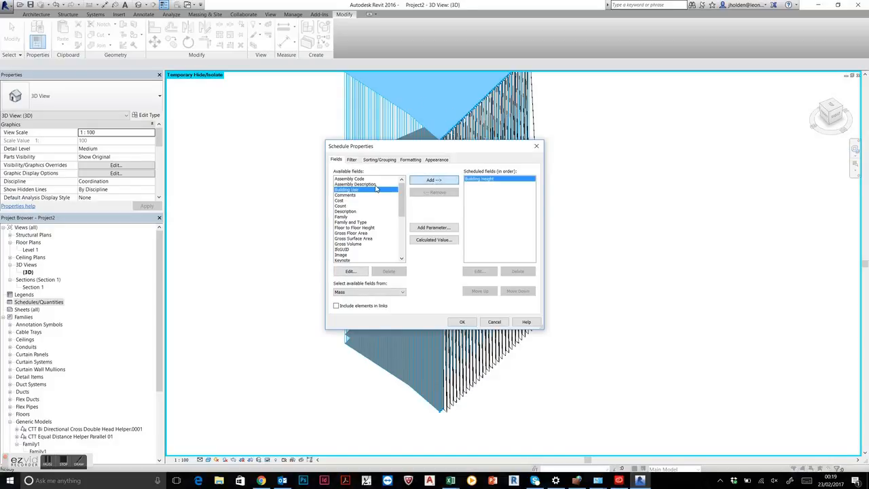
left_click(427, 181)
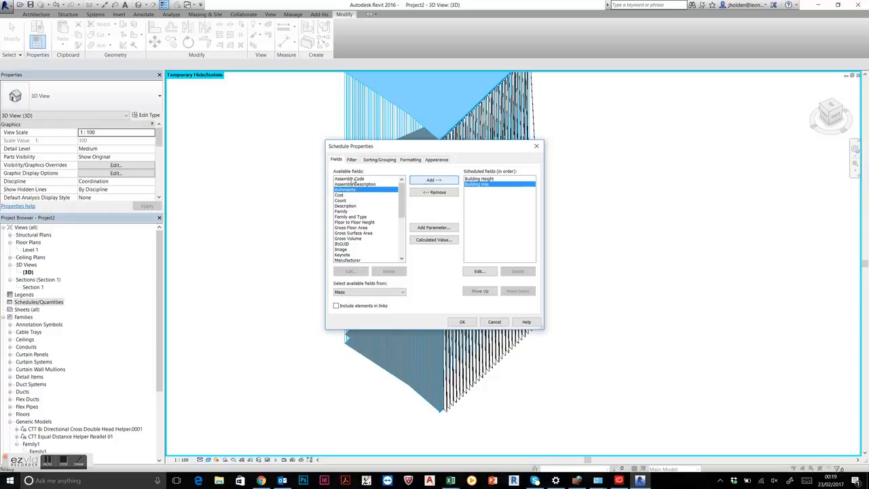
left_click(352, 223)
left_click(353, 227)
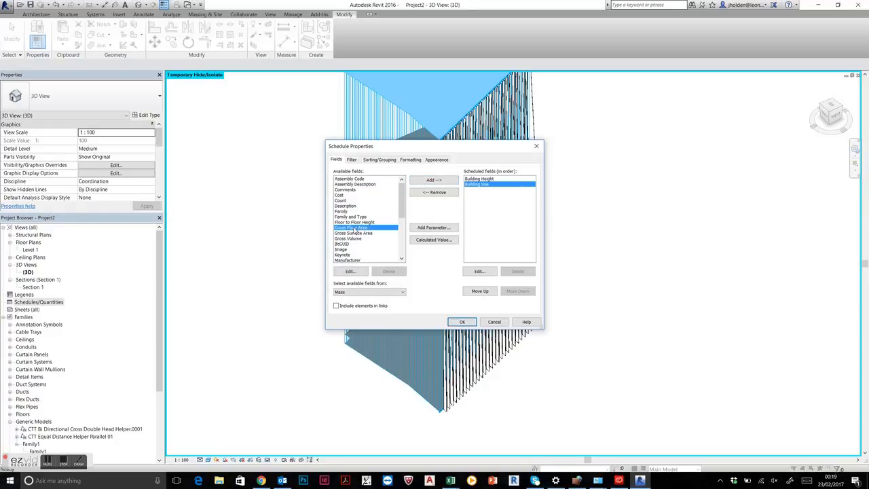
left_click(433, 180)
left_click(473, 184)
left_click(424, 193)
left_click(425, 193)
left_click(352, 192)
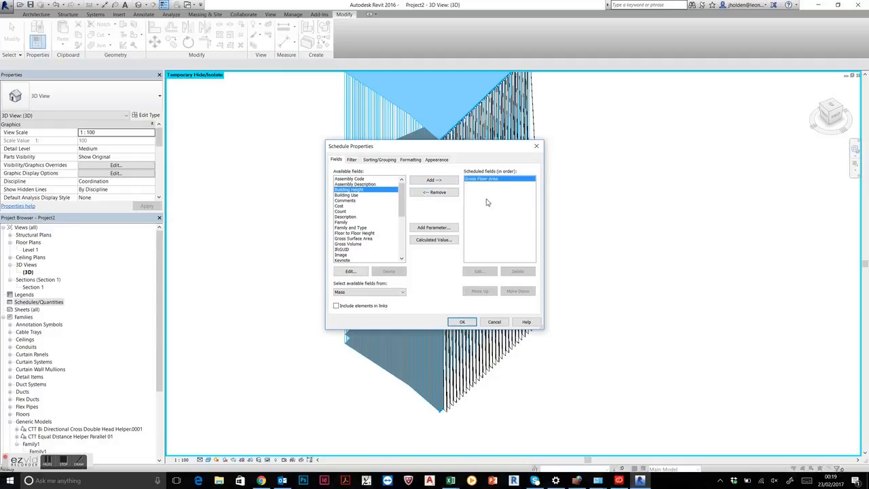
left_click(452, 320)
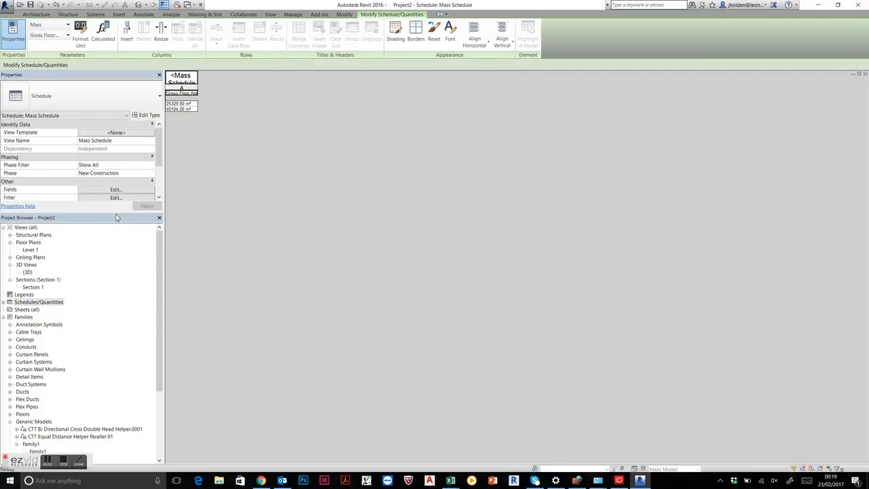
Review the mass schedule's filter settings and look through all the available mass fields
left_click_drag(117, 212, 114, 374)
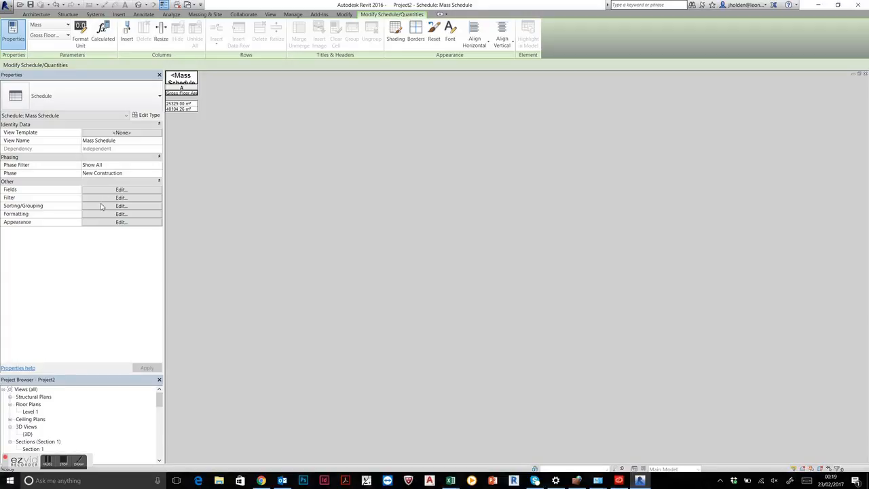
left_click(121, 198)
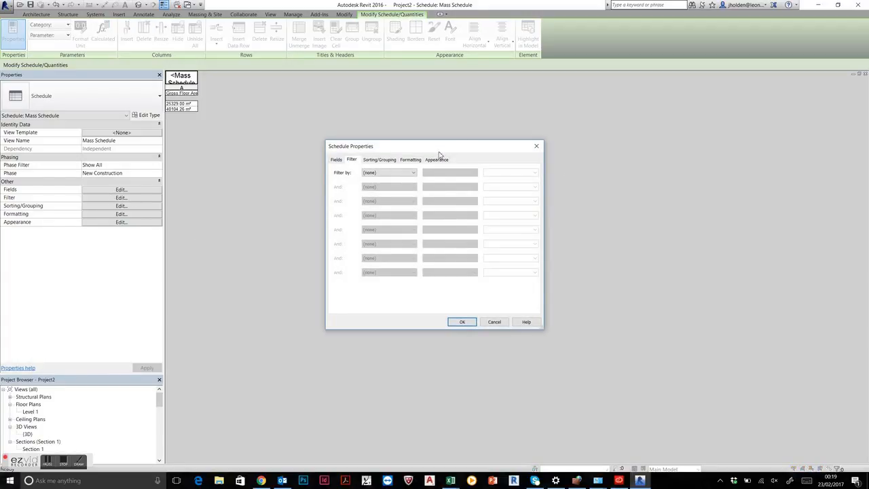
key("Escape")
left_click(115, 199)
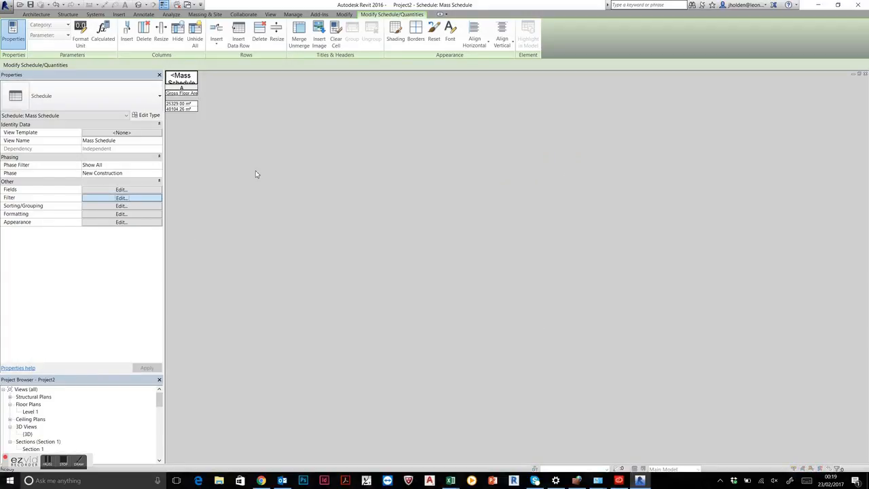
left_click(336, 160)
left_click(355, 211)
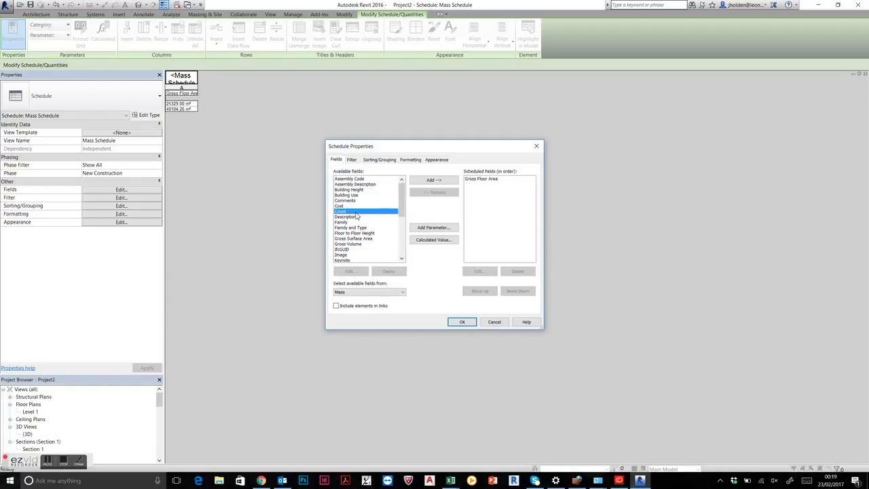
scroll(369, 244, "down", 6)
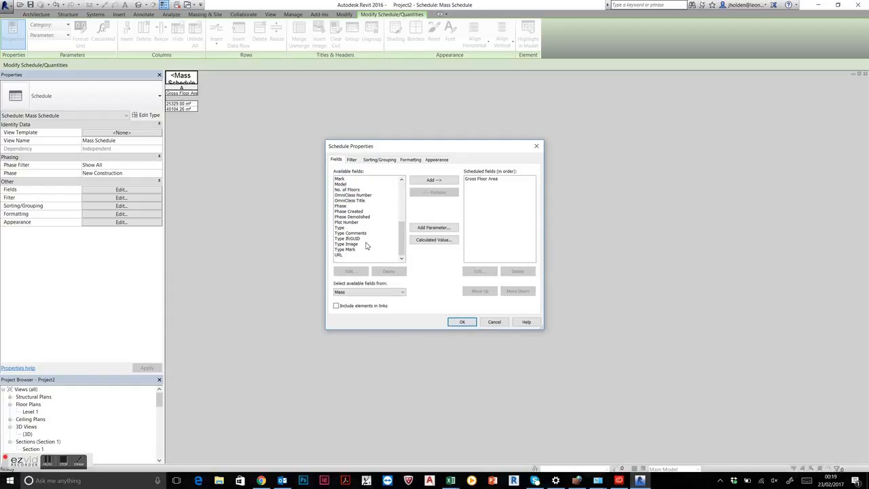
scroll(365, 245, "up", 5)
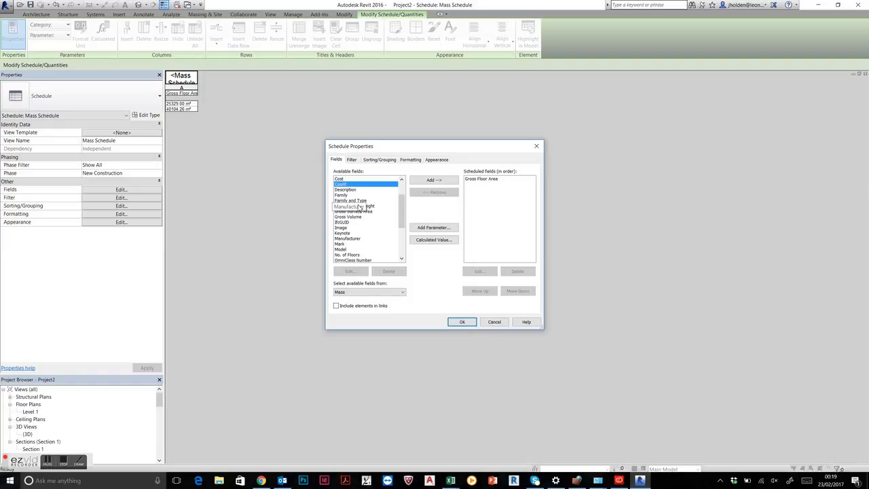
scroll(358, 208, "up", 1)
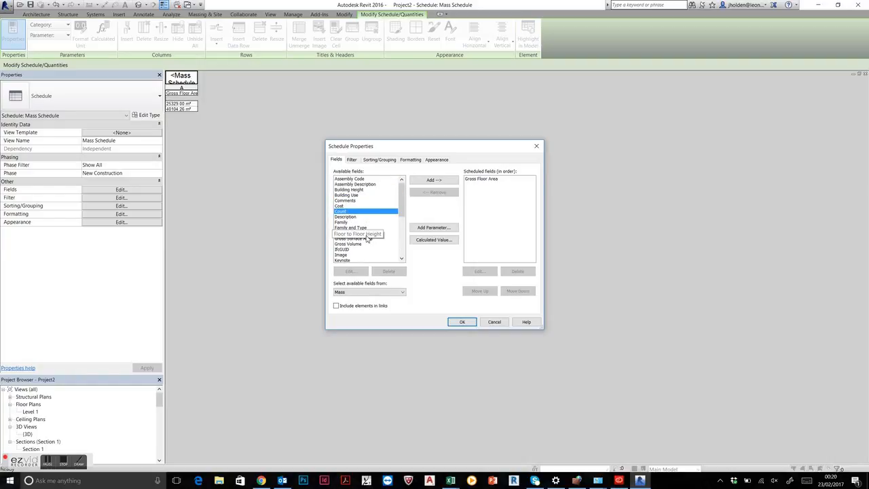
scroll(366, 239, "down", 3)
scroll(367, 238, "down", 2)
left_click(355, 217)
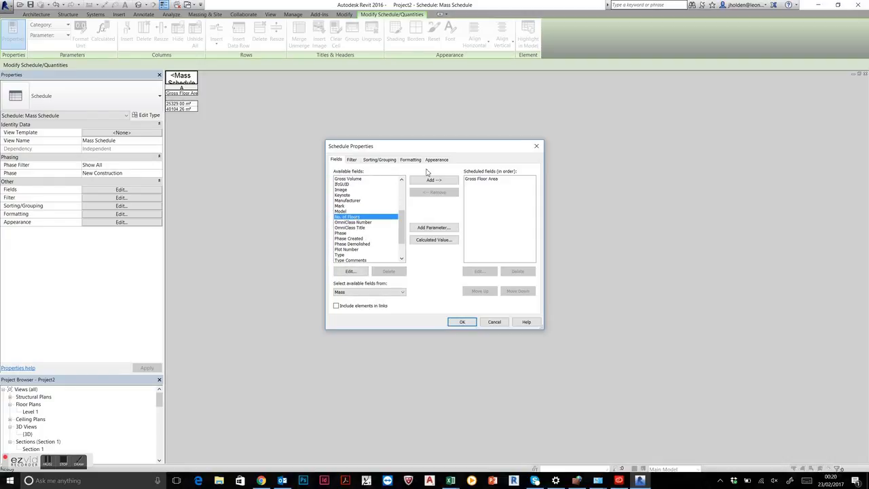
left_click(358, 243)
scroll(359, 248, "down", 1)
scroll(360, 248, "down", 1)
scroll(360, 247, "up", 3)
scroll(360, 248, "up", 2)
scroll(360, 248, "up", 1)
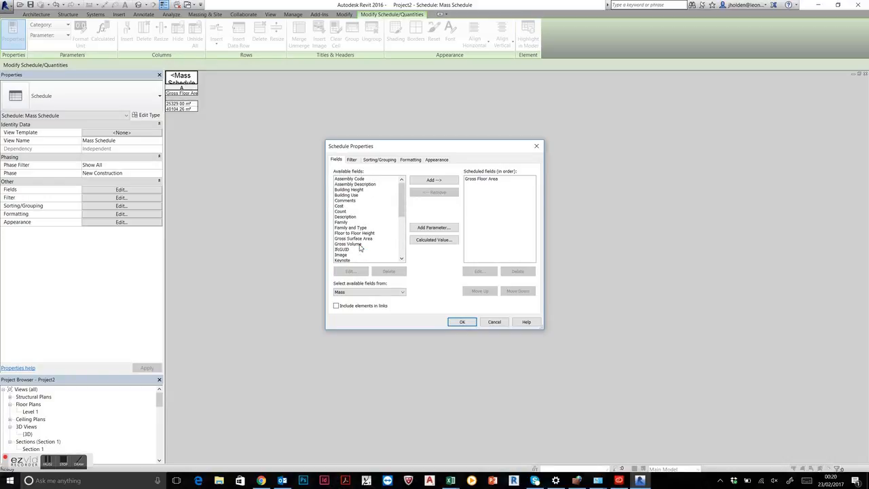
scroll(361, 238, "down", 6)
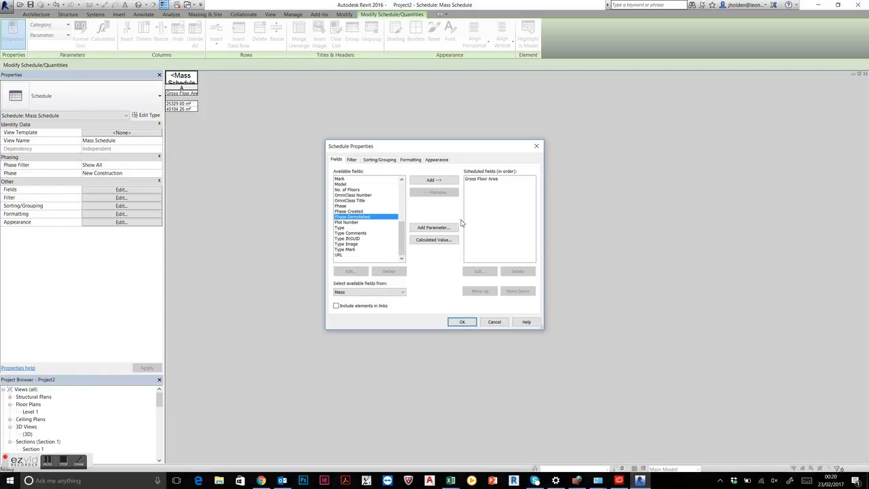
left_click(461, 322)
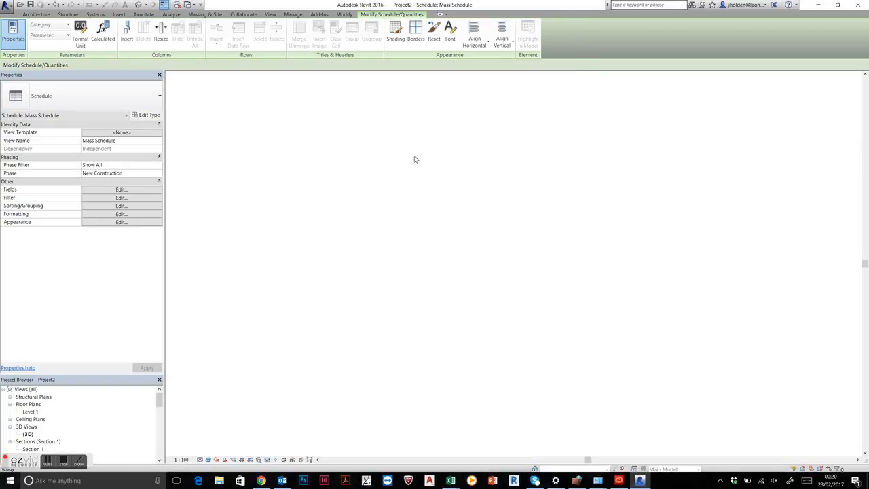
Return to the 3D view and examine the tower's fin façades from several sides
middle_click_drag(492, 218, 346, 258, "shift")
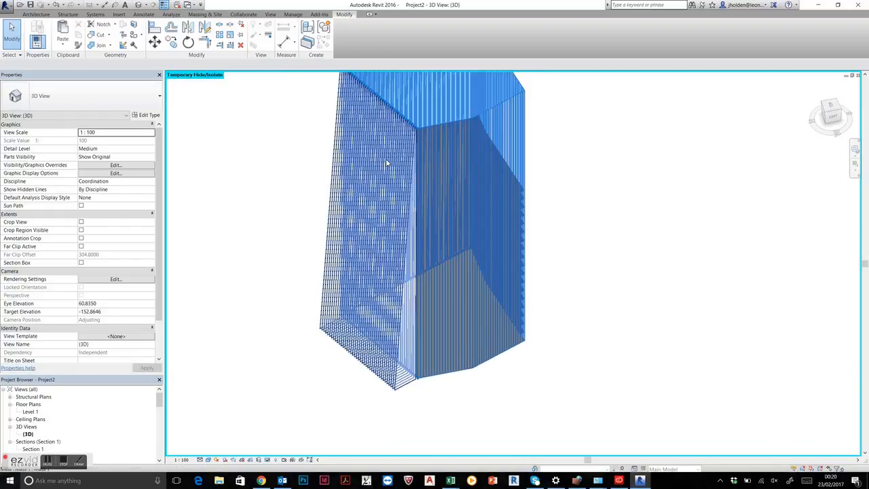
middle_click_drag(350, 141, 428, 272, "shift")
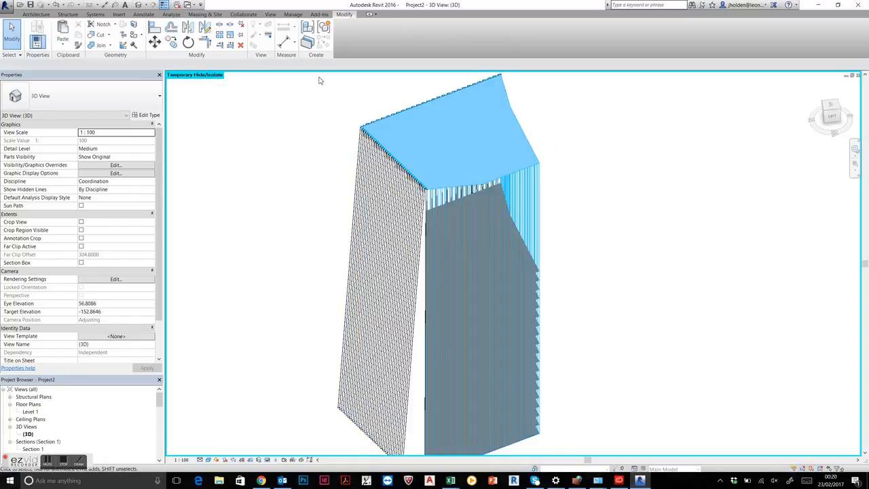
middle_click_drag(384, 216, 361, 181)
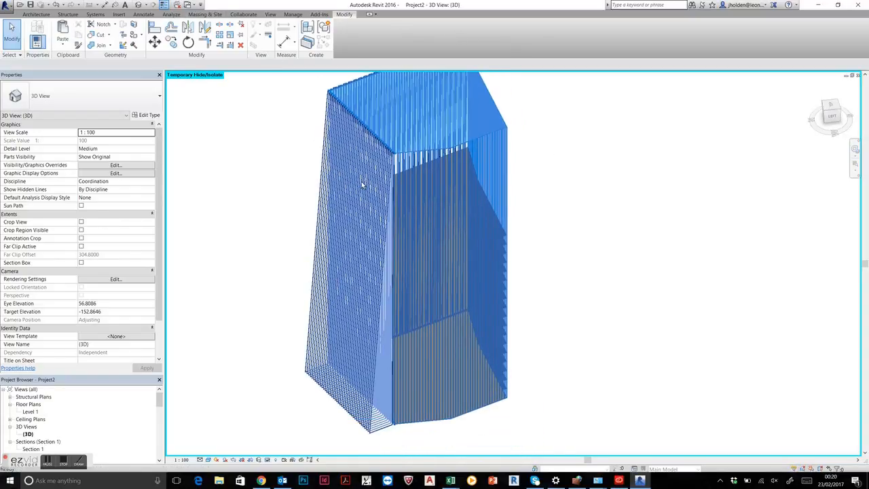